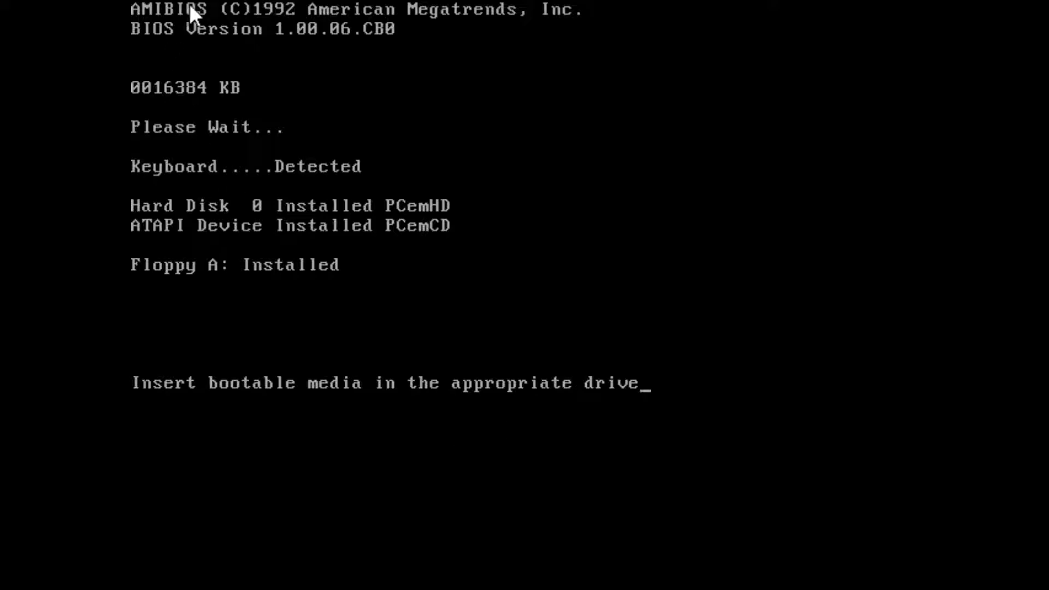
# - Reset the emulated PC so it boots MS-DOS from floppy and loads the CD-ROM driver as R:
pyautogui.hotkey('ctrl', 'alt', 'Delete')
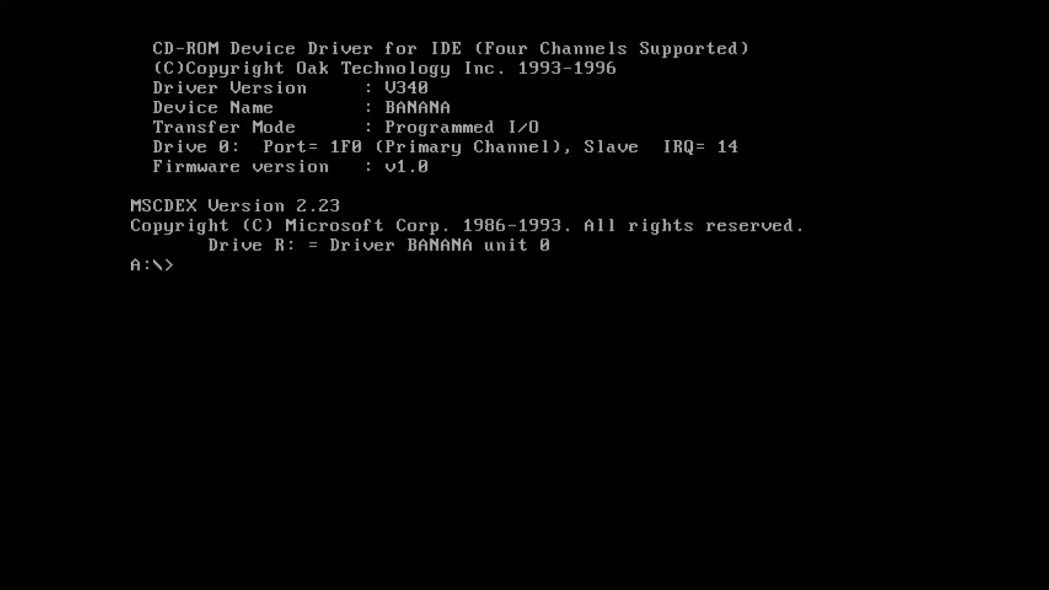
# - Run fdisk and create a primary DOS partition on the hard disk
pyautogui.write('fid')
pyautogui.press('BackSpace')
pyautogui.press('BackSpace')
pyautogui.write('disk')
pyautogui.press('Return')
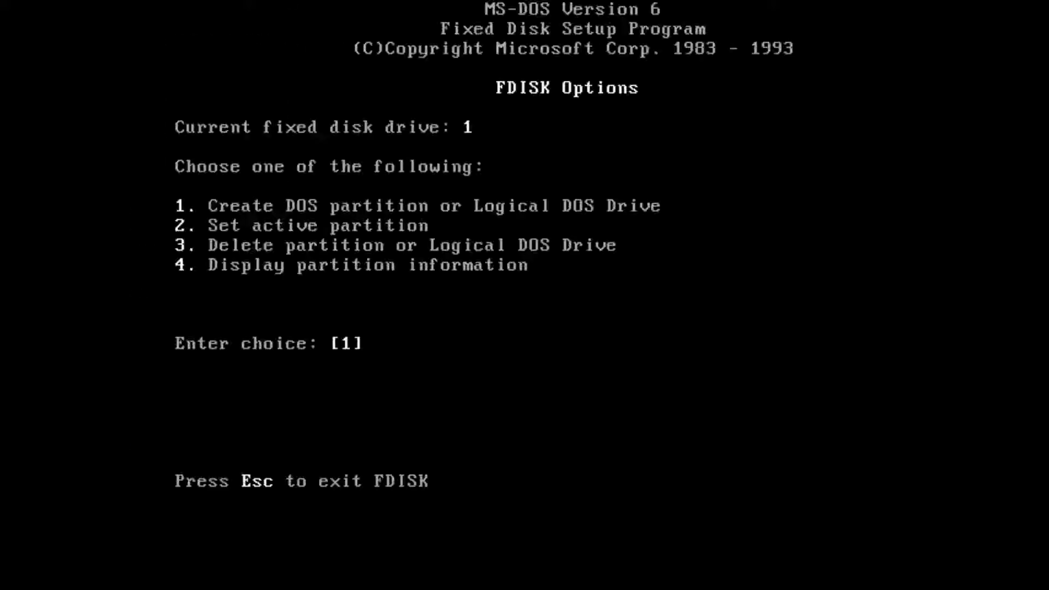
pyautogui.press('Return')
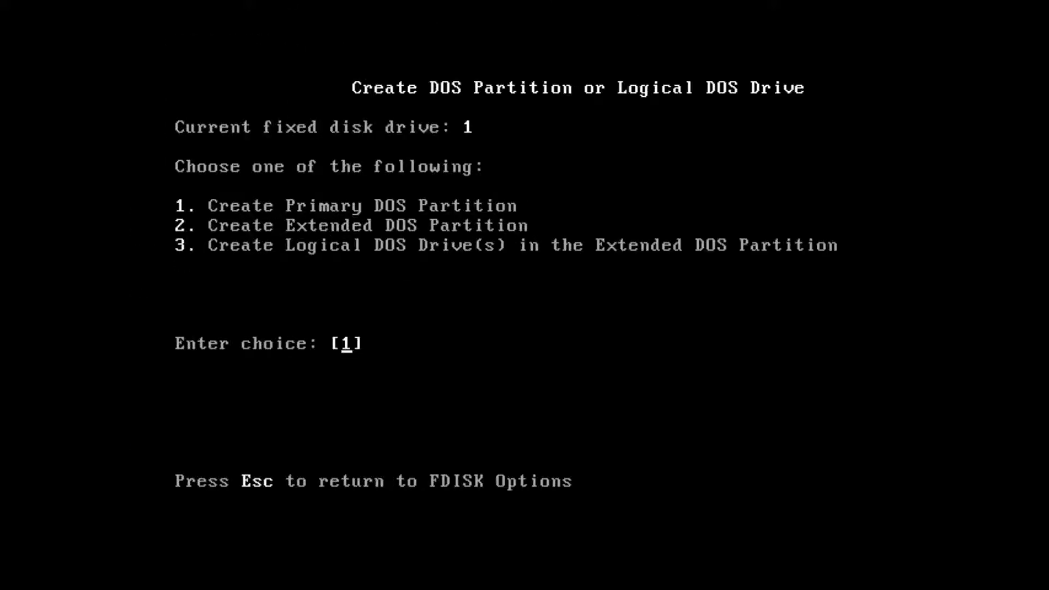
pyautogui.press('Return')
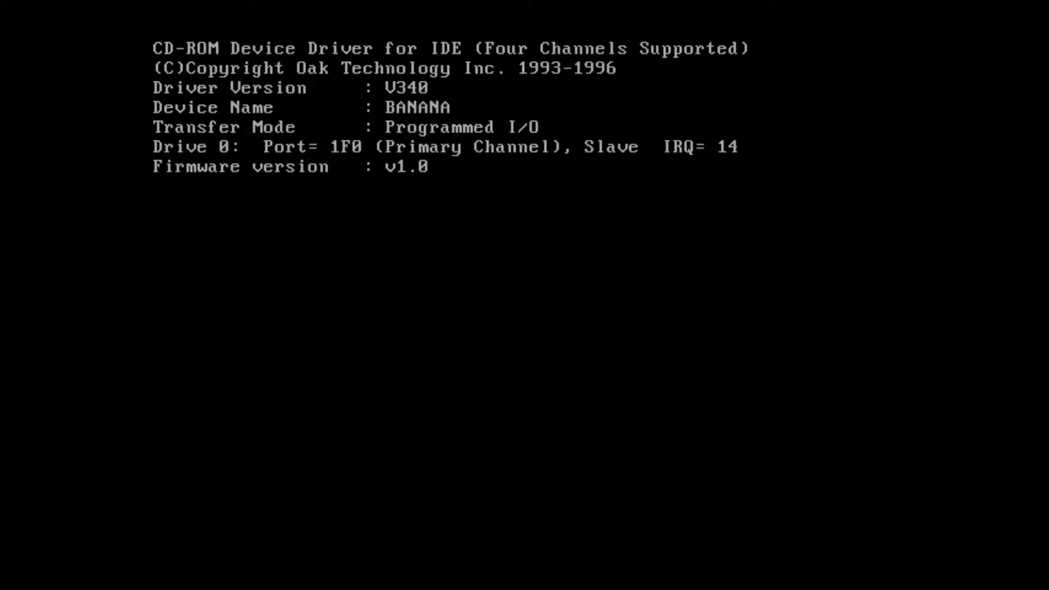
# - Format drive C: and give it the volume label 'system'
pyautogui.write('format c:')
pyautogui.press('Return')
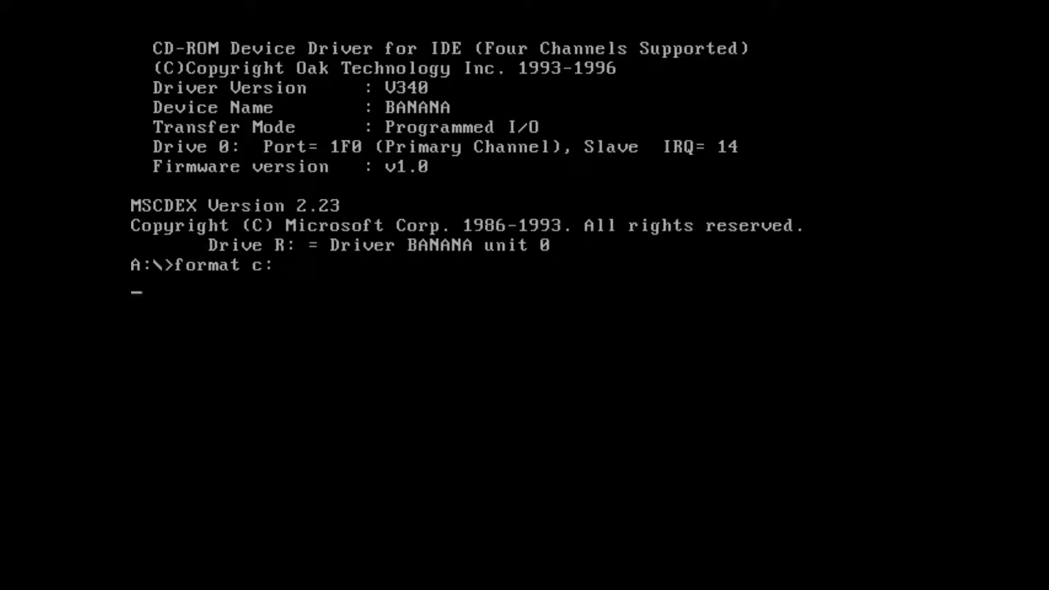
pyautogui.write('y')
pyautogui.press('Return')
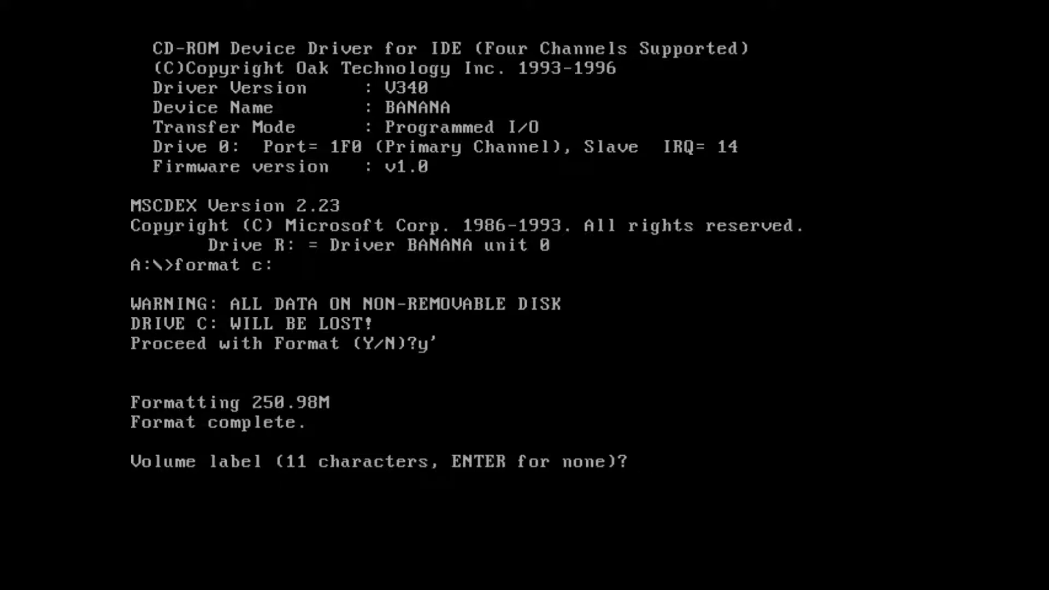
pyautogui.write('windowe')
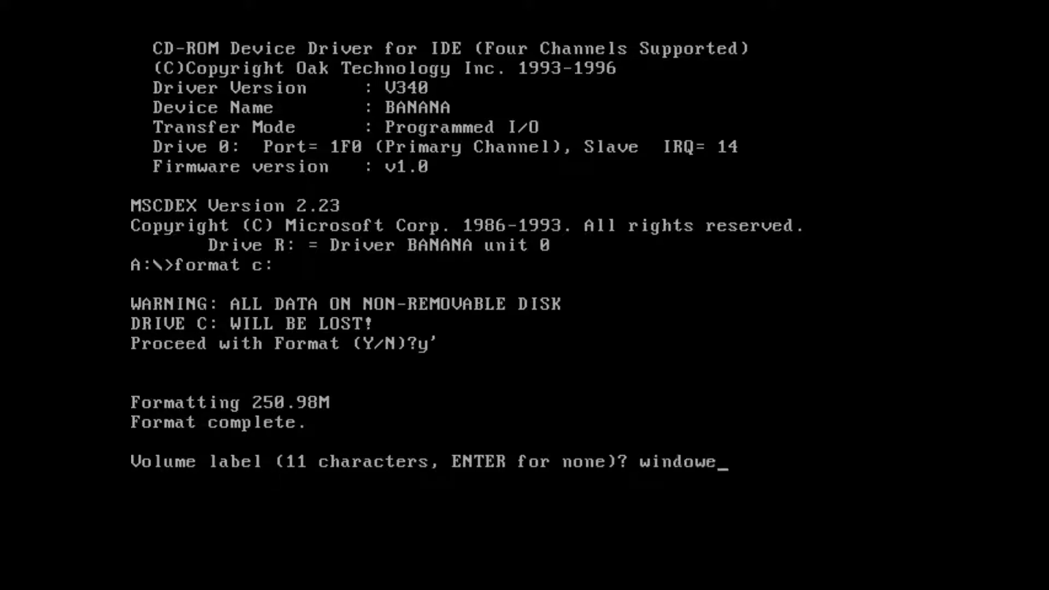
pyautogui.press('BackSpace')
pyautogui.press('BackSpace')
pyautogui.press('BackSpace')
pyautogui.press('BackSpace')
pyautogui.press('BackSpace')
pyautogui.press('BackSpace')
pyautogui.press('BackSpace')
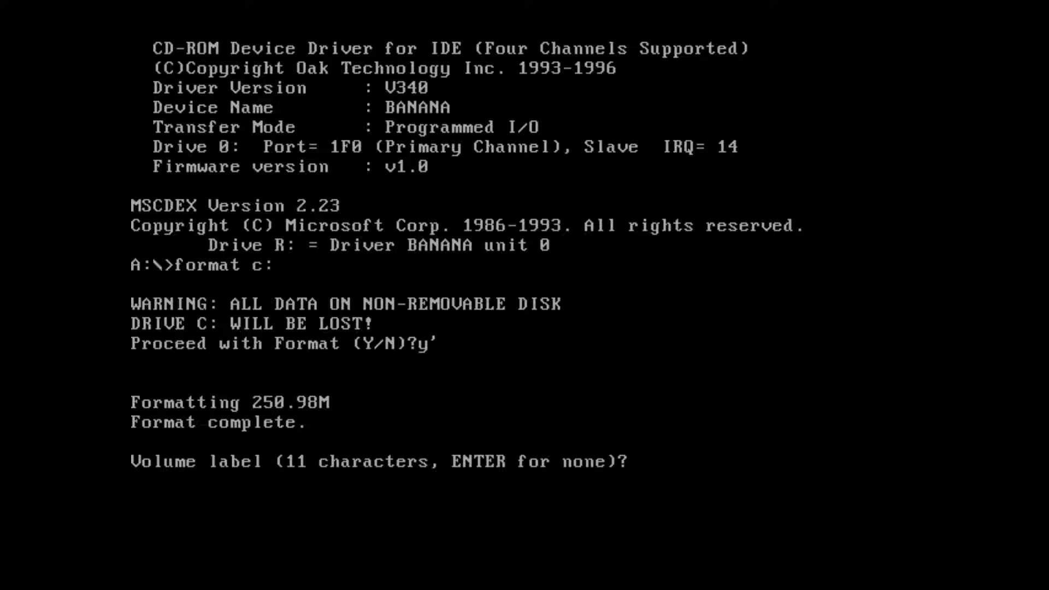
pyautogui.write('system')
pyautogui.press('Return')
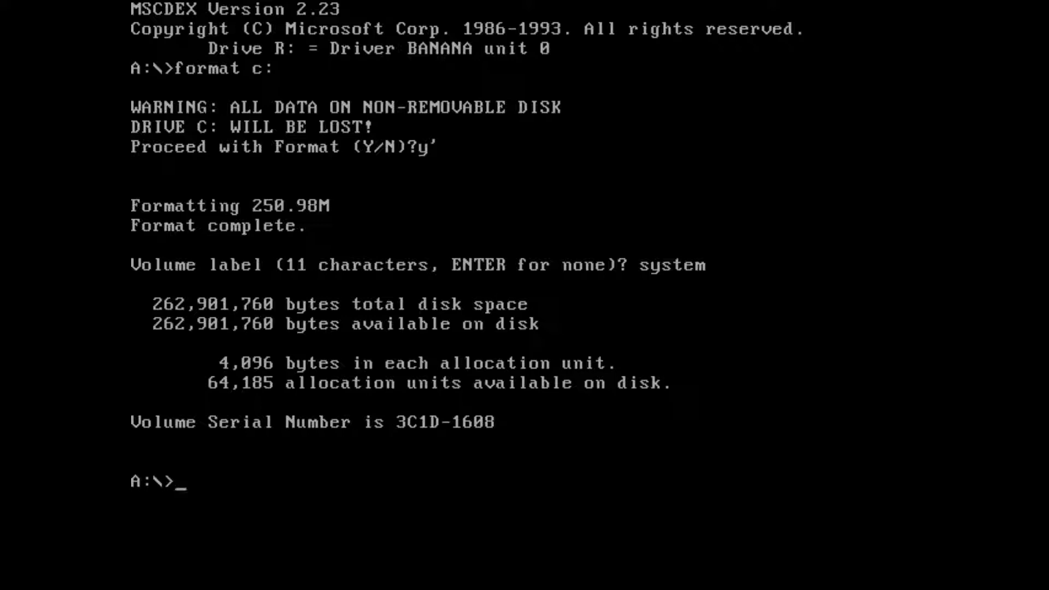
# - Launch DOSSETUP from CD drive R: and accept installing the Plus Pack components
pyautogui.write('R:')
pyautogui.press('Return')
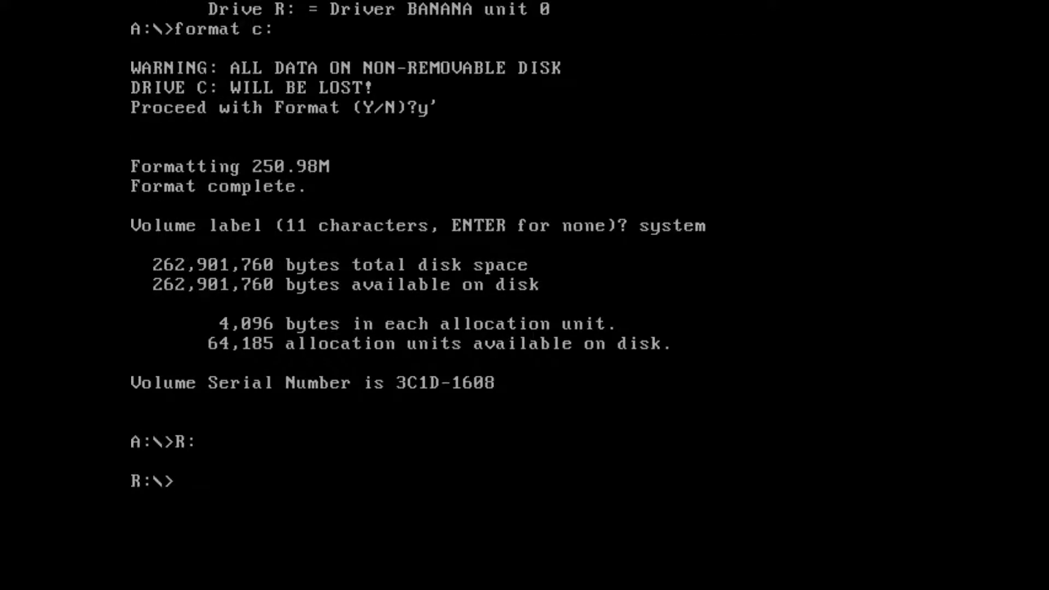
pyautogui.write('DOSSETUP')
pyautogui.press('Return')
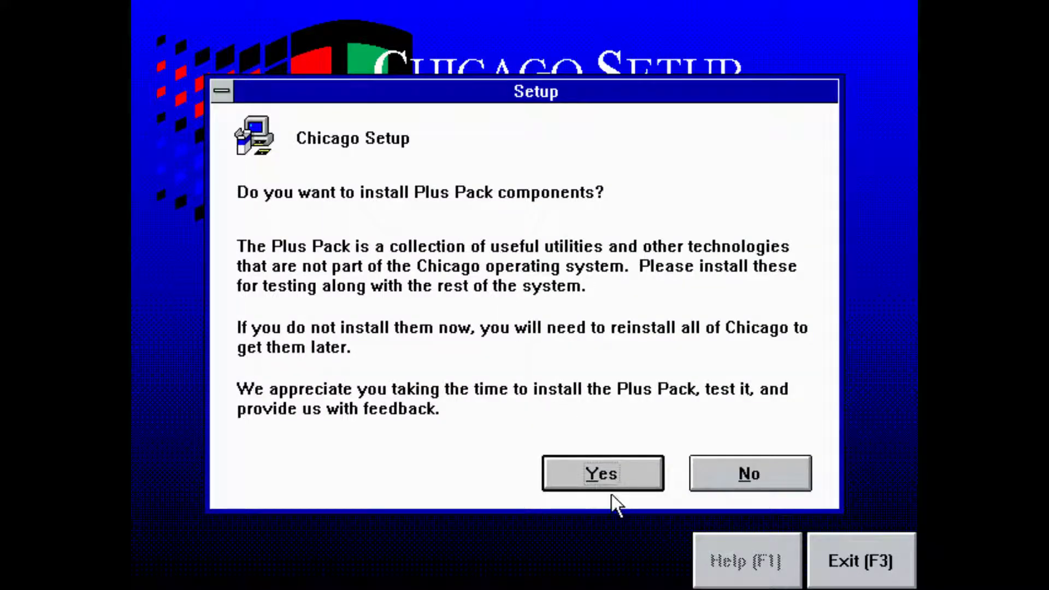
pyautogui.click(613, 486)
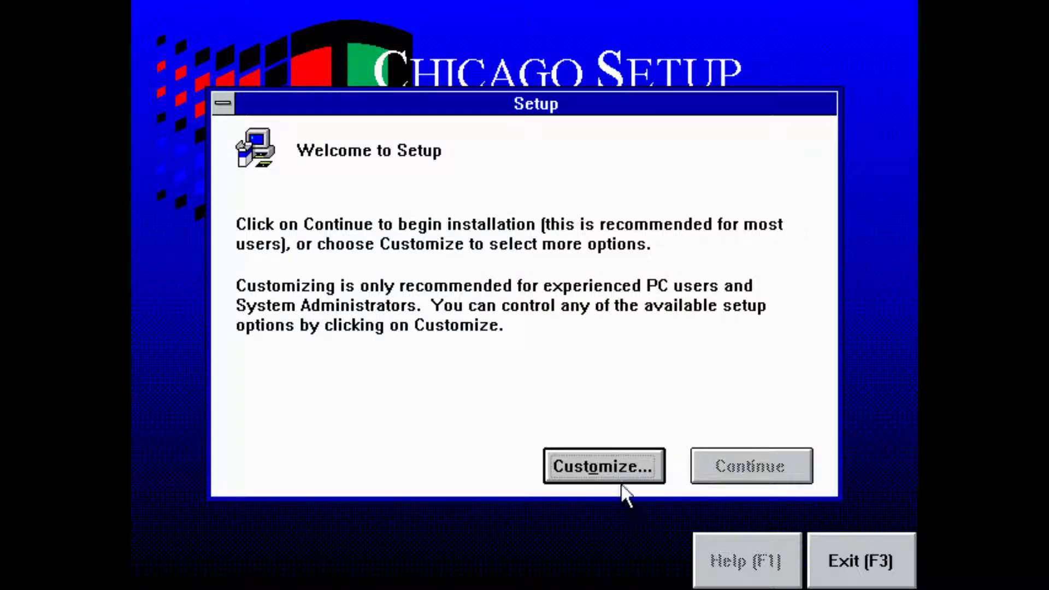
# - Choose a customized installation into C:\CHICAGO
pyautogui.click(623, 478)
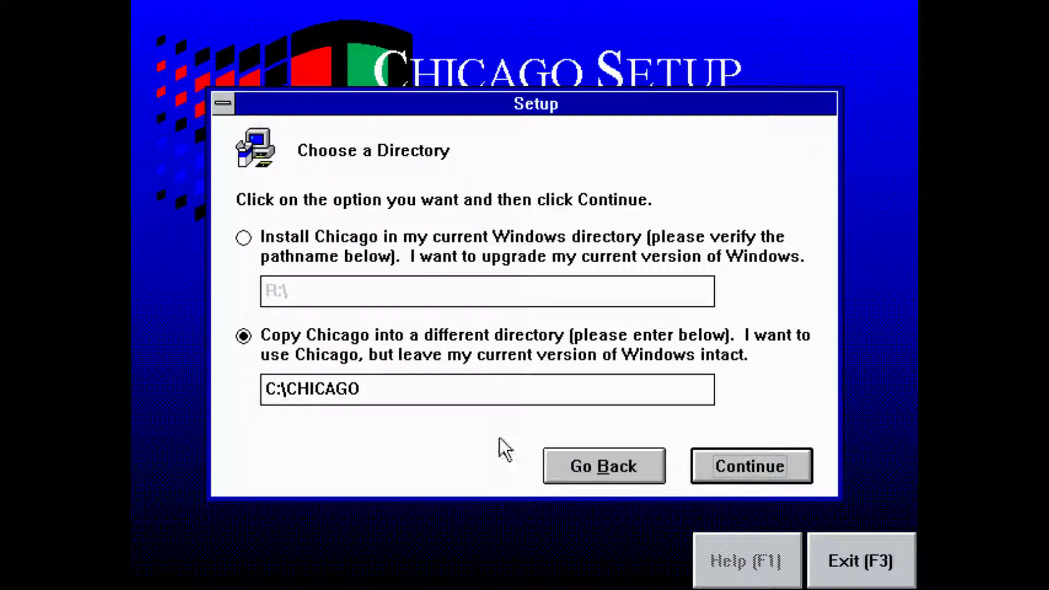
pyautogui.click(743, 475)
pyautogui.click(411, 241)
# - Set the display adapter to Tseng ET4000 and start copying files
pyautogui.doubleClick(431, 219)
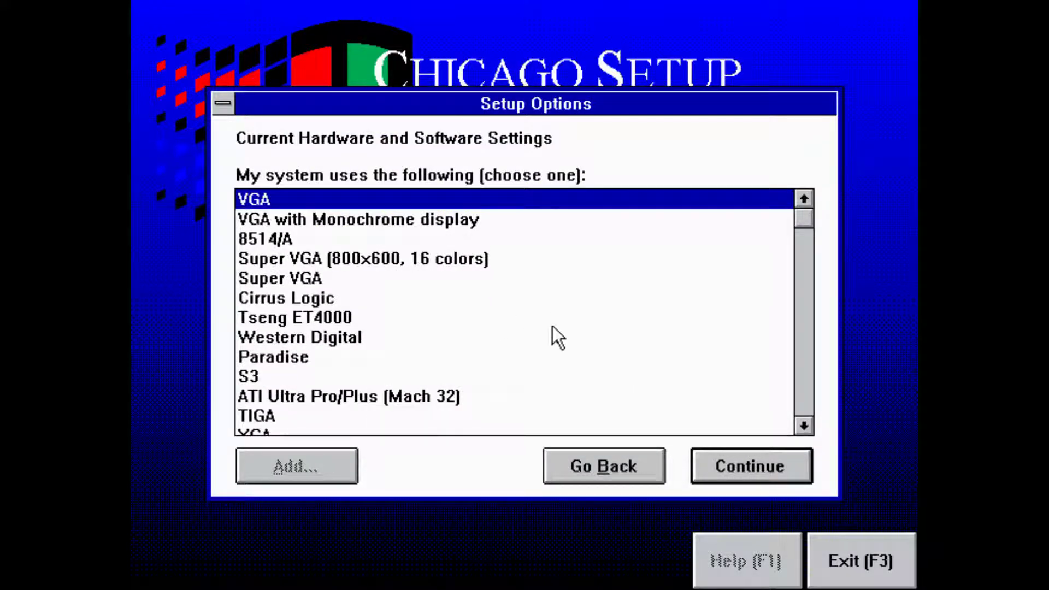
pyautogui.click(257, 337)
pyautogui.click(291, 321)
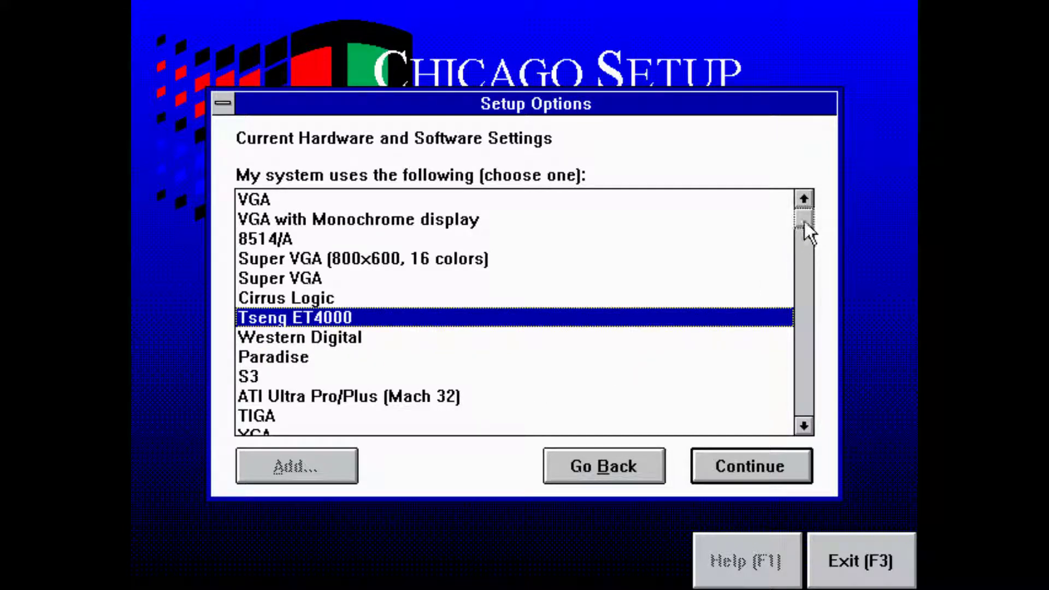
pyautogui.moveTo(804, 222); pyautogui.dragTo(795, 497)
pyautogui.click(778, 476)
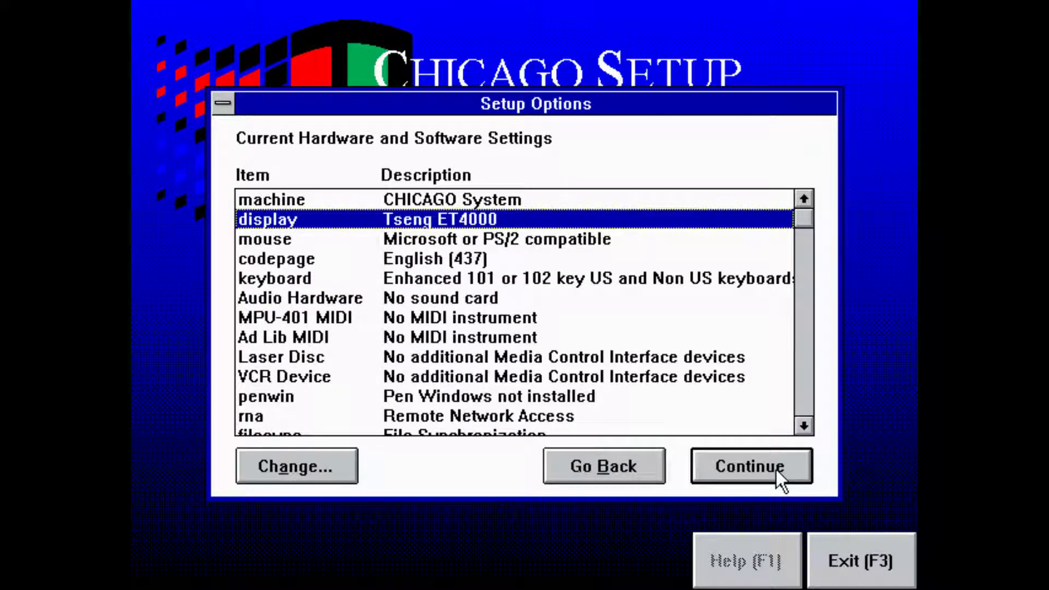
pyautogui.click(775, 470)
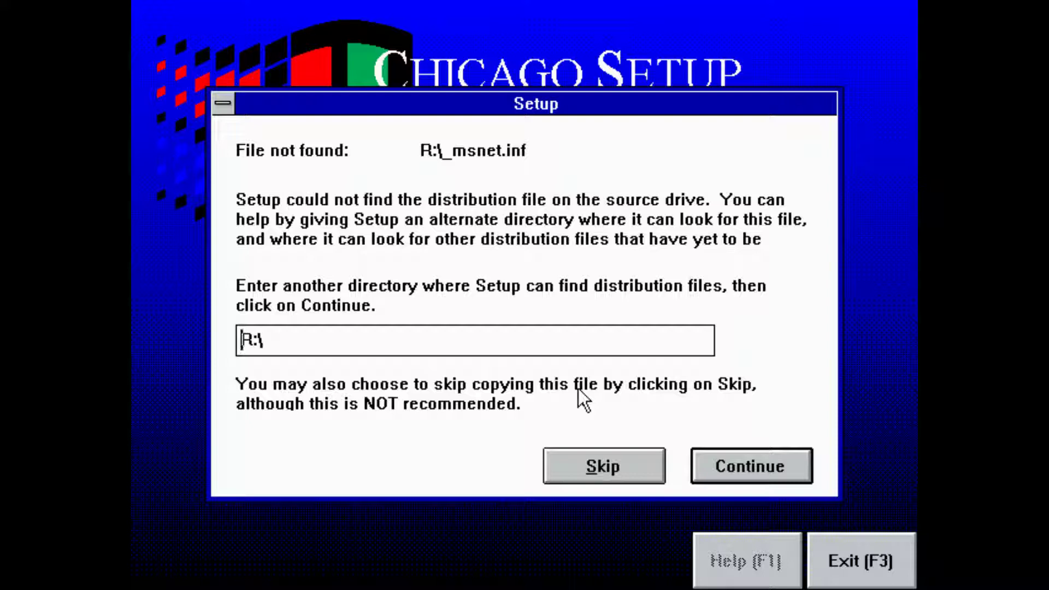
# - Skip the missing _msnet.inf file and put the startup files in the Windows directory
pyautogui.click(605, 473)
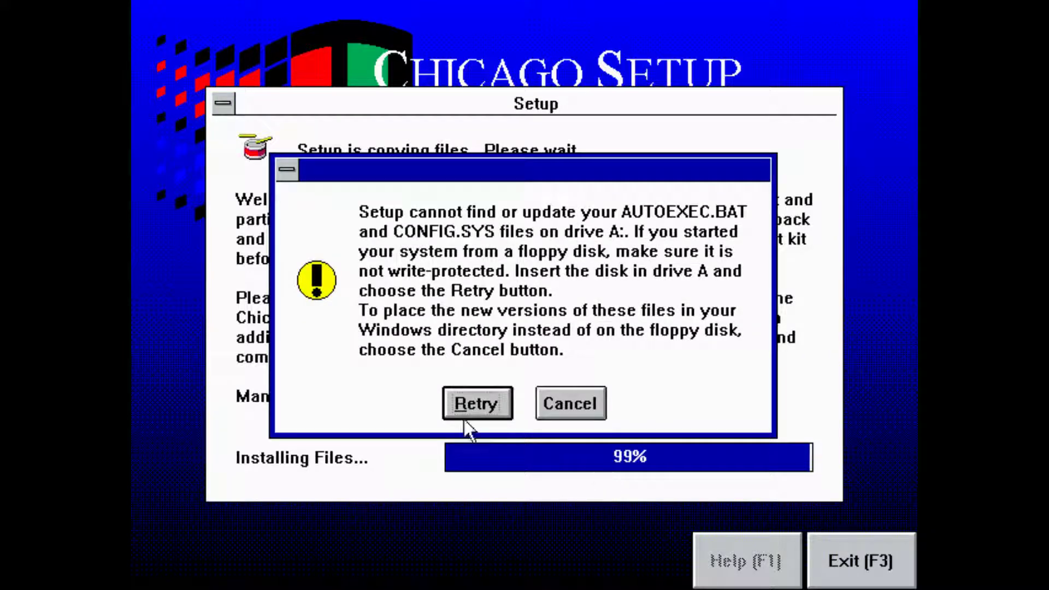
pyautogui.click(467, 416)
pyautogui.click(471, 419)
pyautogui.click(555, 411)
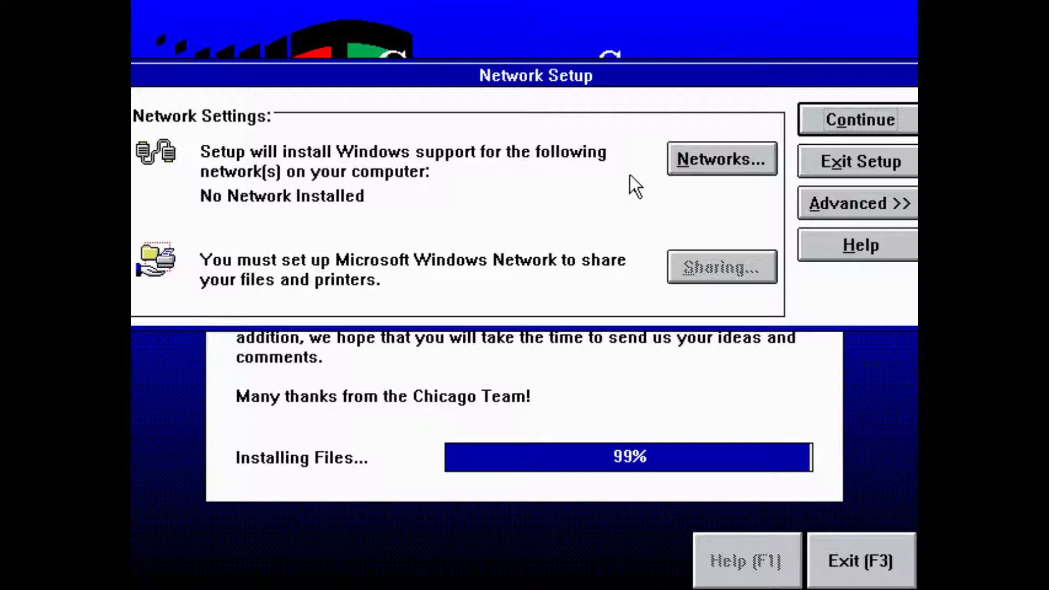
# - Continue with no network installed and confirm the required reboot
pyautogui.click(874, 128)
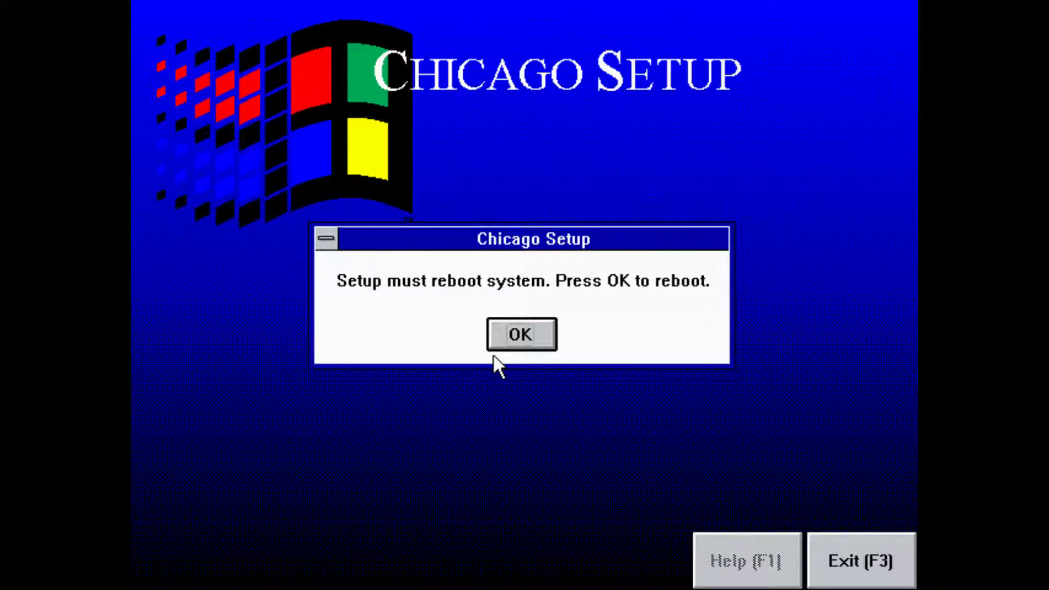
pyautogui.click(520, 345)
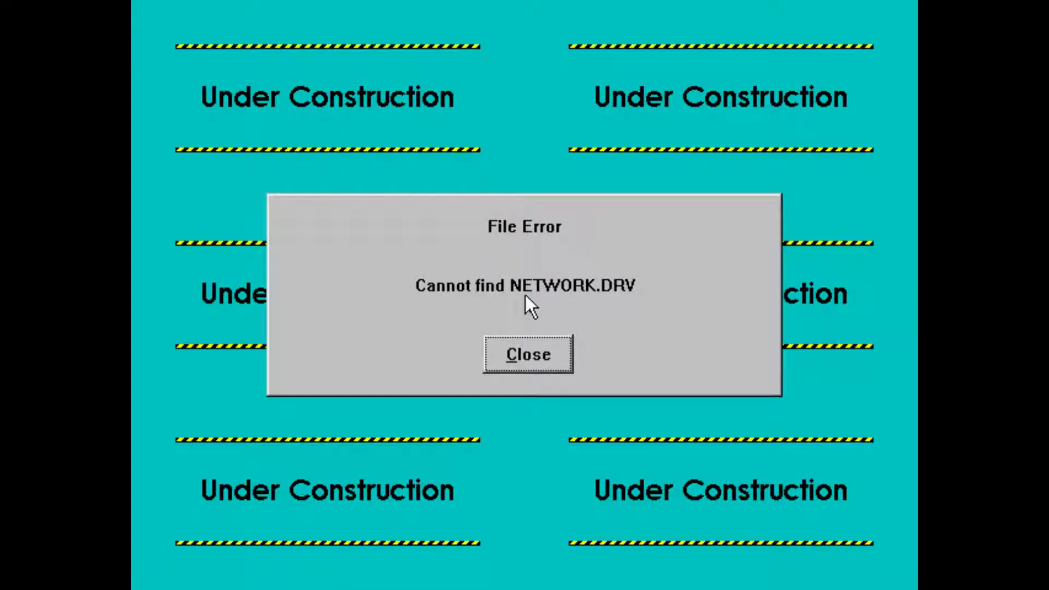
# - Dismiss the NETWORK.DRV error and reposition the Under Construction notice
pyautogui.click(538, 361)
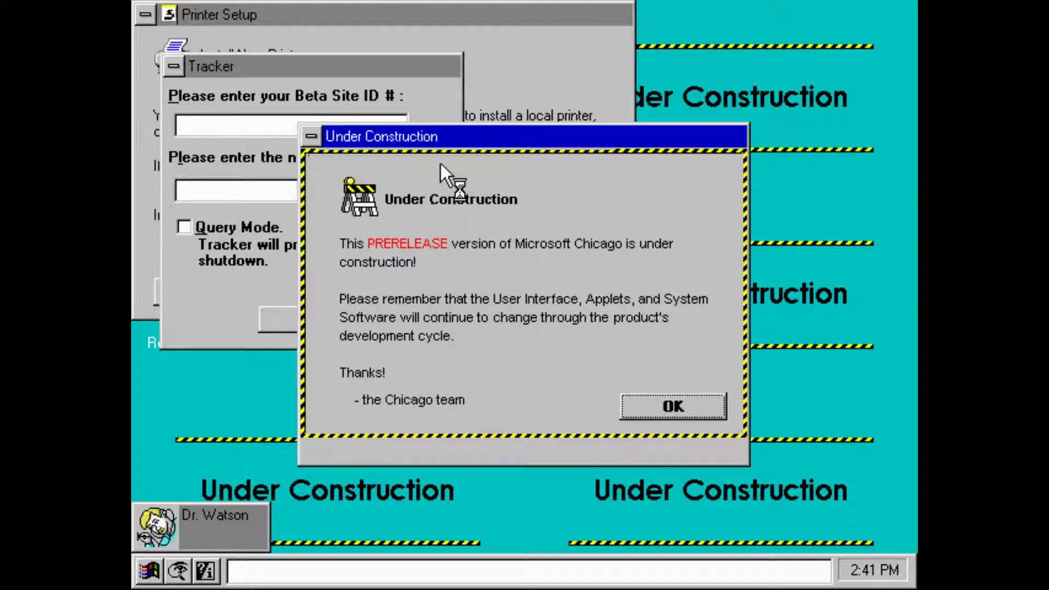
pyautogui.moveTo(466, 139); pyautogui.dragTo(625, 144)
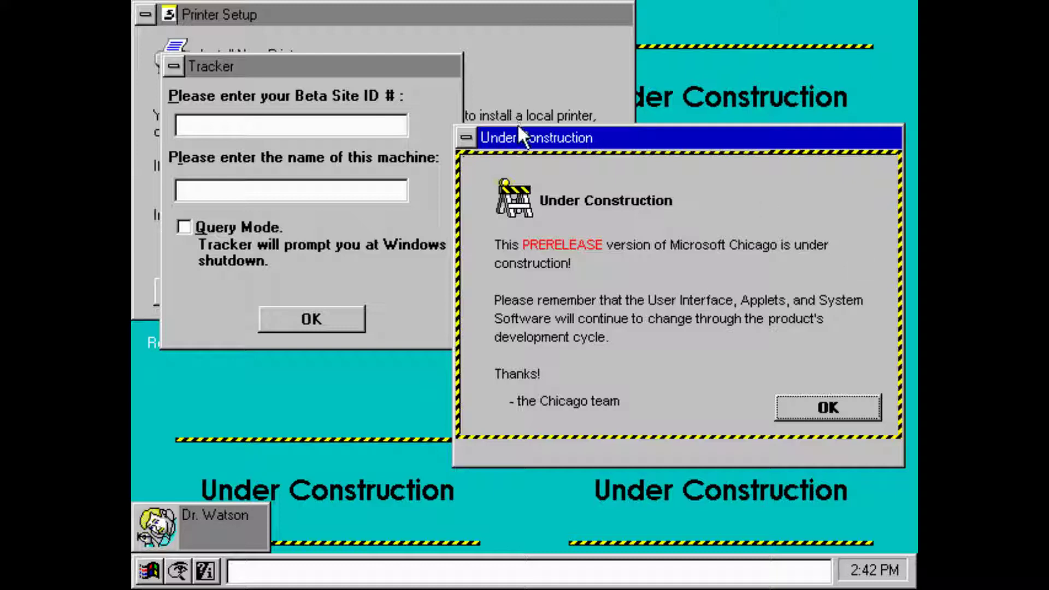
pyautogui.moveTo(524, 132); pyautogui.dragTo(469, 129)
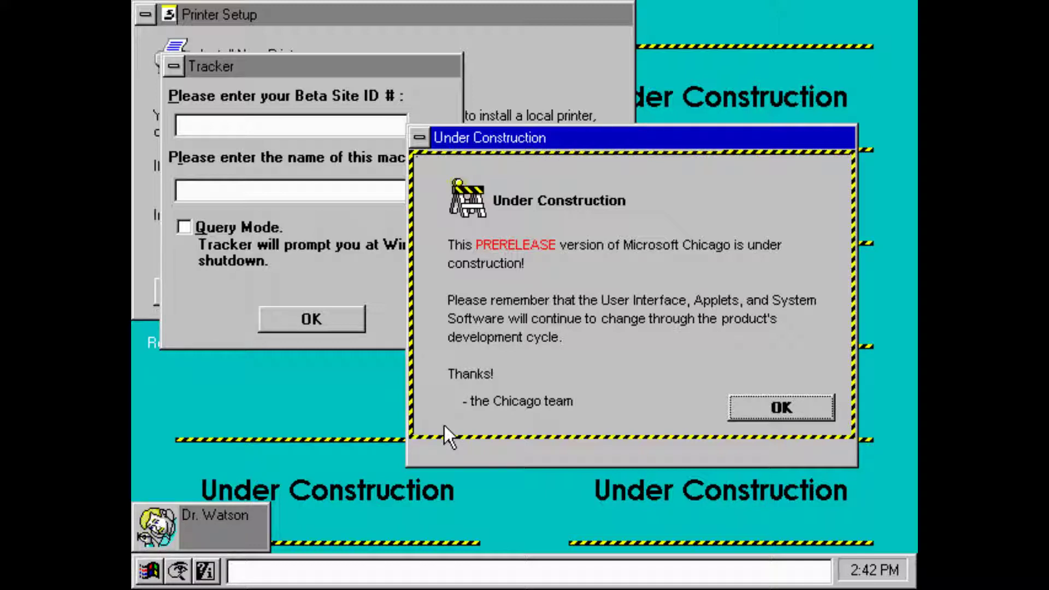
# - Dismiss the Under Construction notice and enter the beta site ID in Tracker
pyautogui.press('Return')
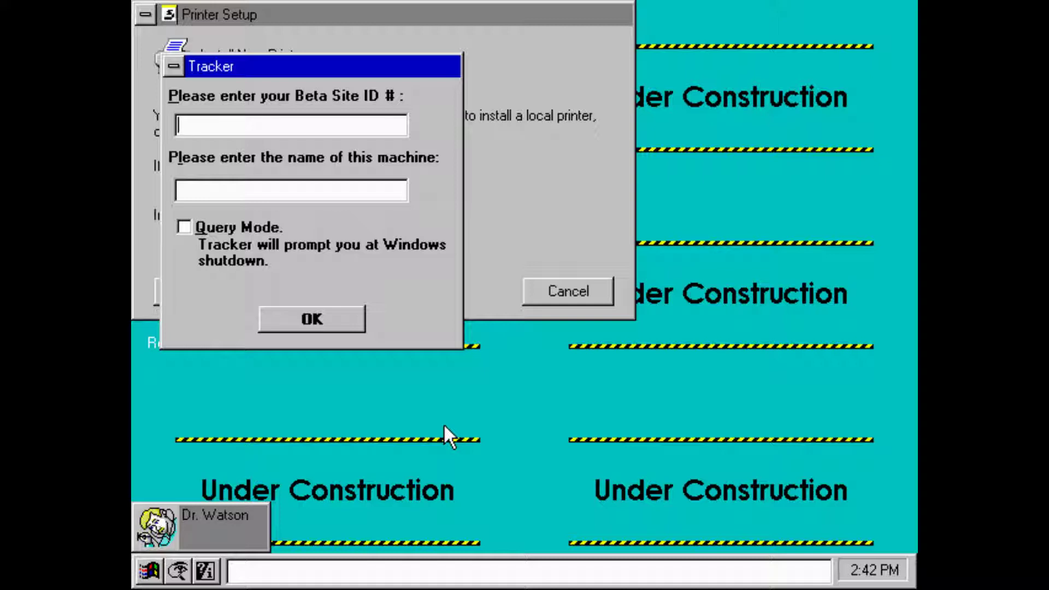
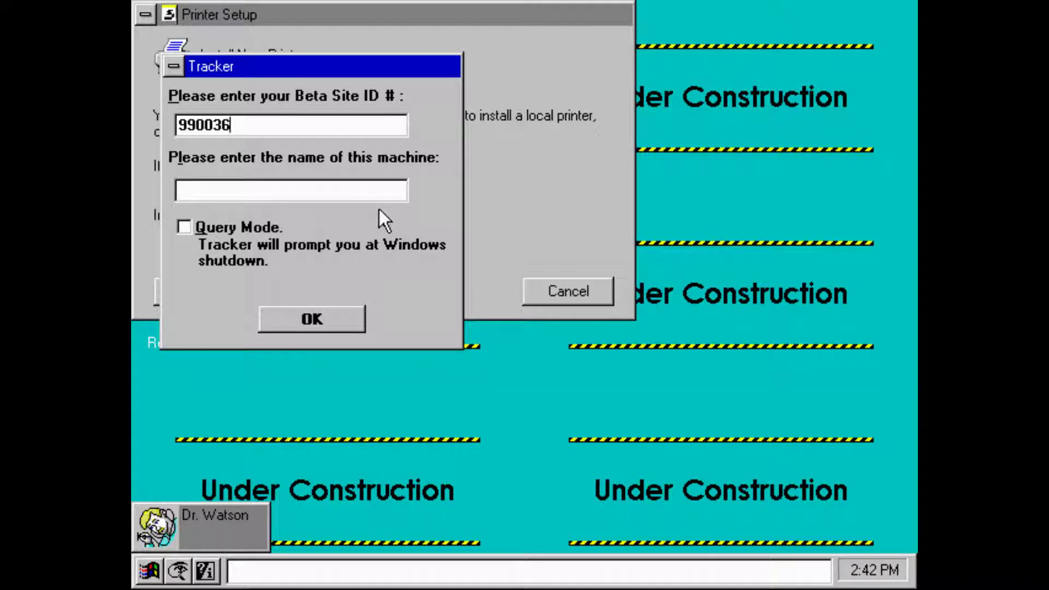
pyautogui.moveTo(262, 54); pyautogui.dragTo(270, 58)
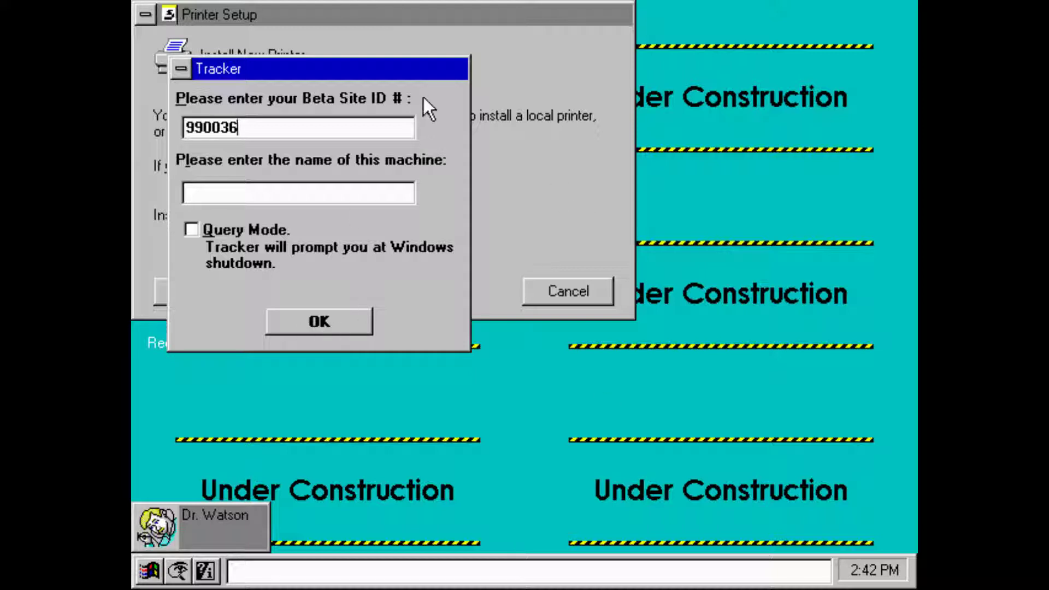
pyautogui.moveTo(418, 75); pyautogui.dragTo(609, 211)
# - Submit Tracker with machine name CHICAGO and cancel Printer Setup
pyautogui.click(557, 326)
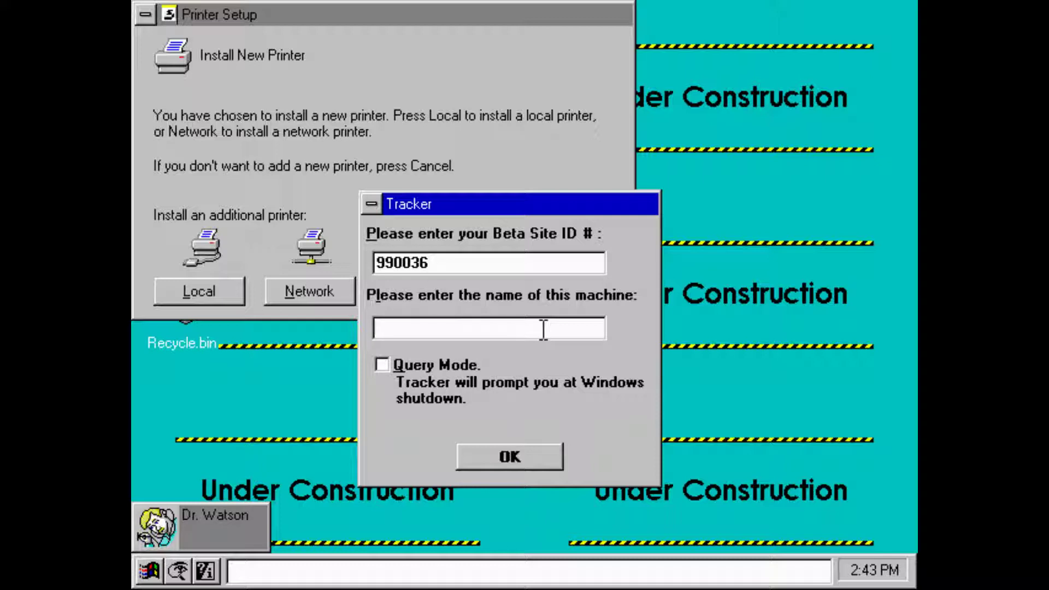
pyautogui.write('CHICAGO')
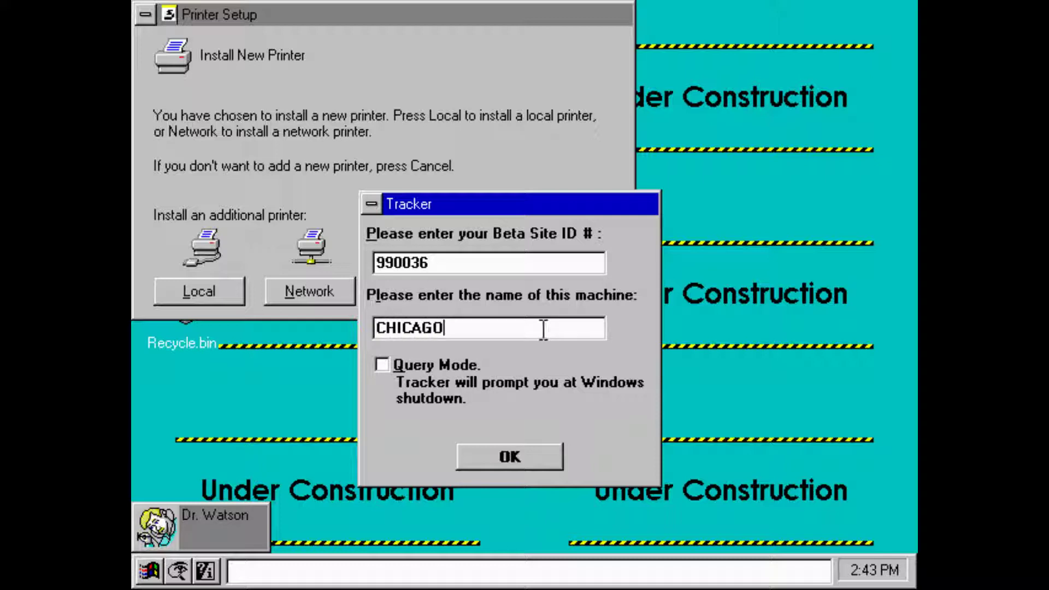
pyautogui.click(508, 468)
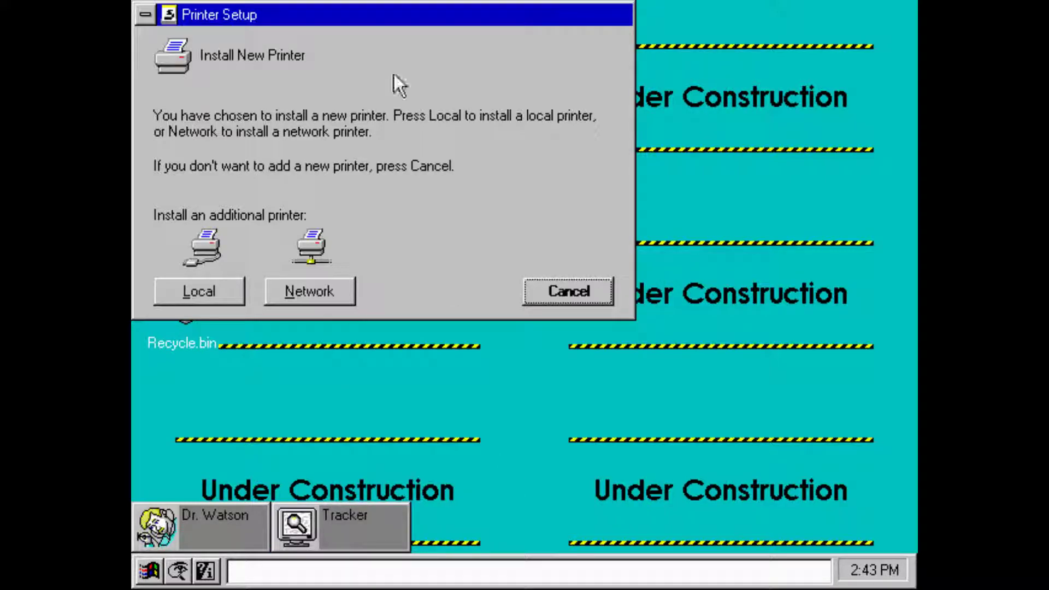
pyautogui.click(608, 301)
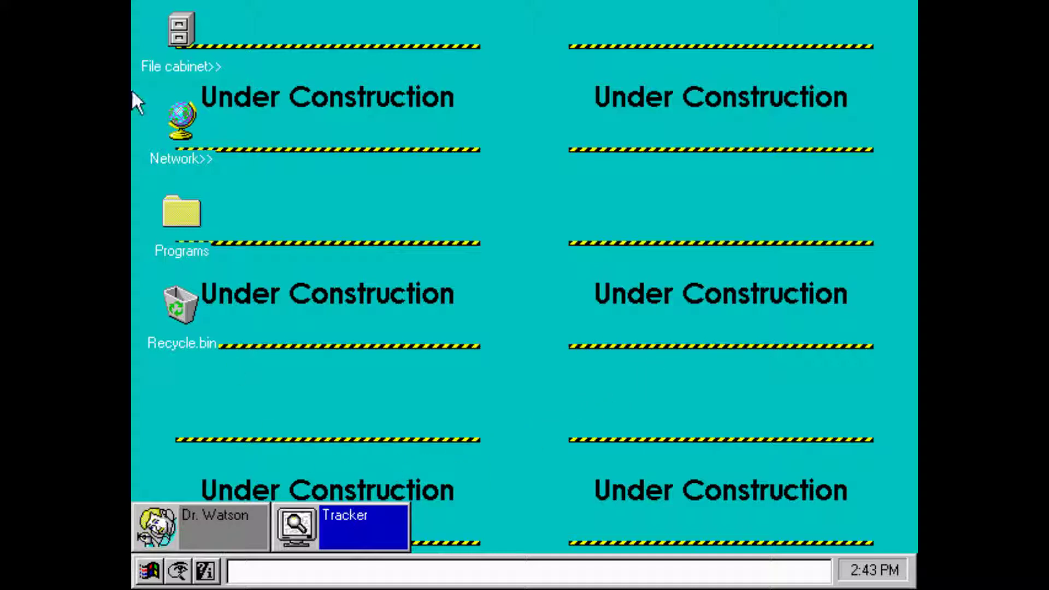
# - Open the Programs folder and then its Accessories folder
pyautogui.doubleClick(190, 207)
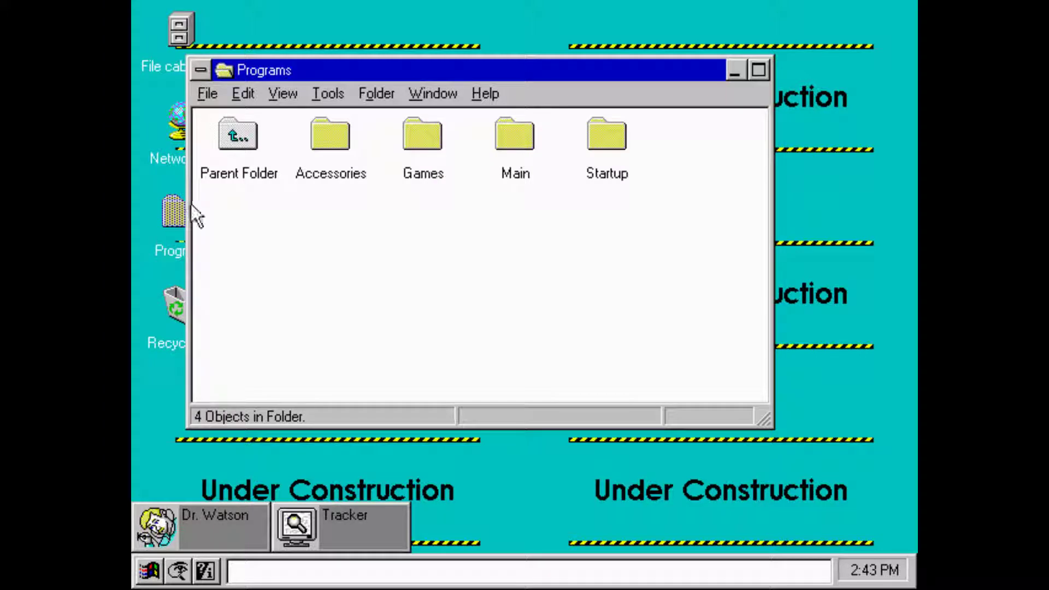
pyautogui.doubleClick(334, 138)
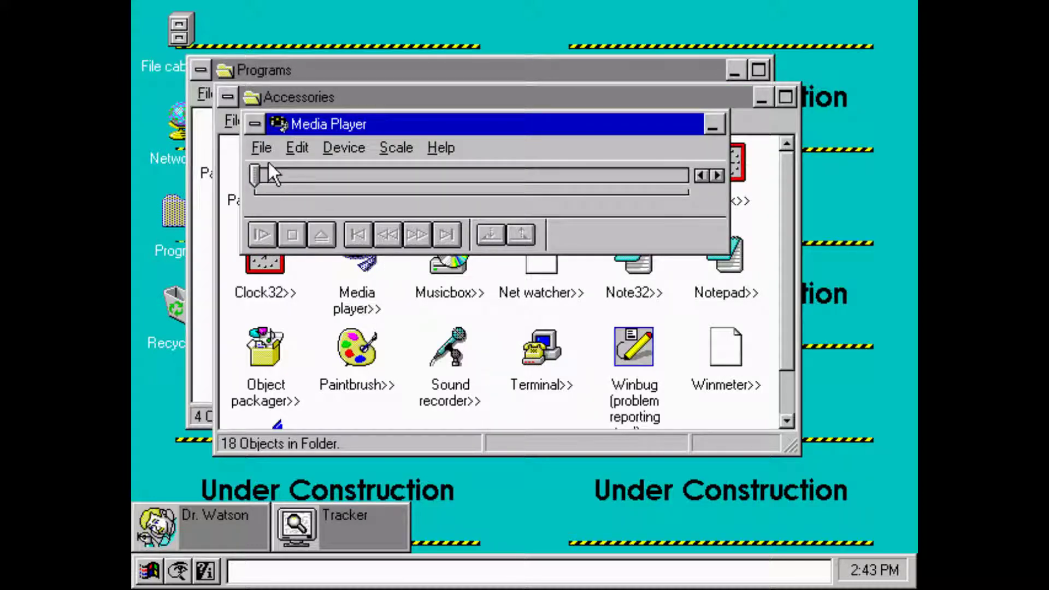
# - Browse for a media file in Media Player, select desktop.ini, then cancel without opening it
pyautogui.click(262, 148)
pyautogui.click(291, 171)
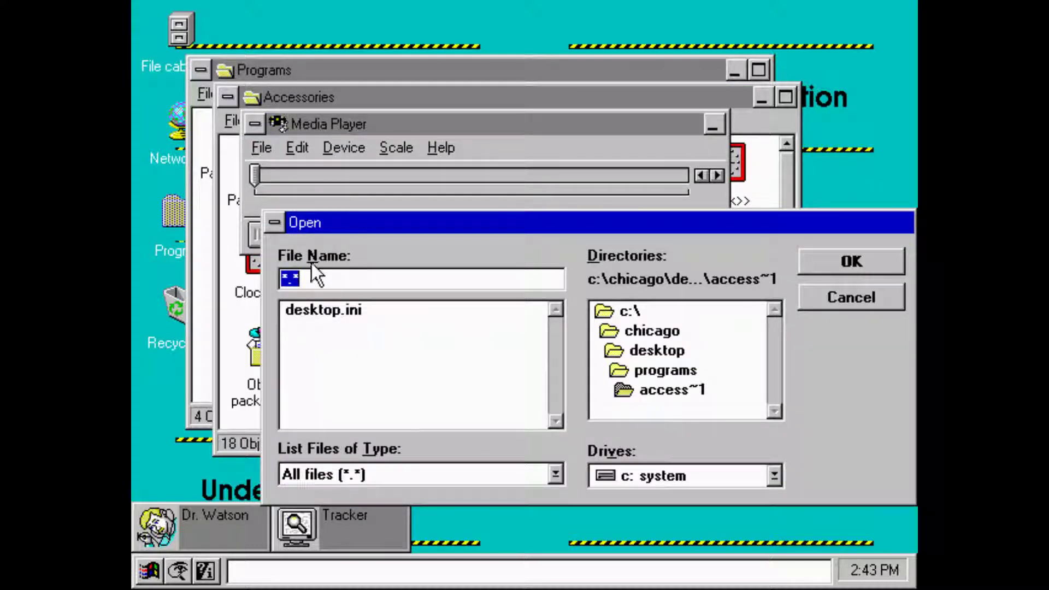
pyautogui.click(324, 306)
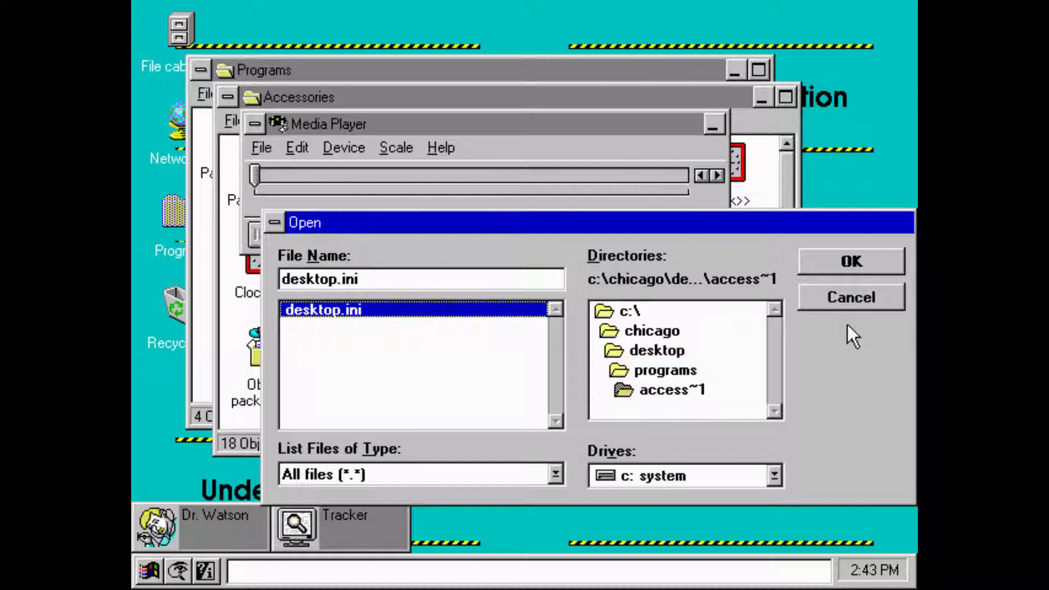
pyautogui.click(847, 300)
# - Minimize Media Player, restore it from the taskbar, and exit the program
pyautogui.click(711, 124)
pyautogui.click(474, 525)
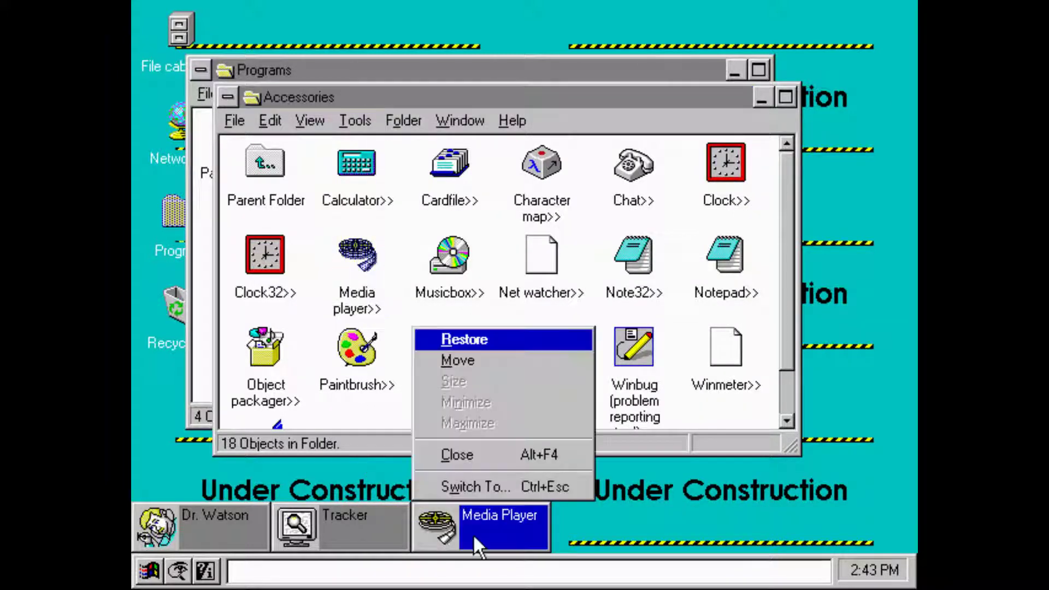
pyautogui.click(525, 346)
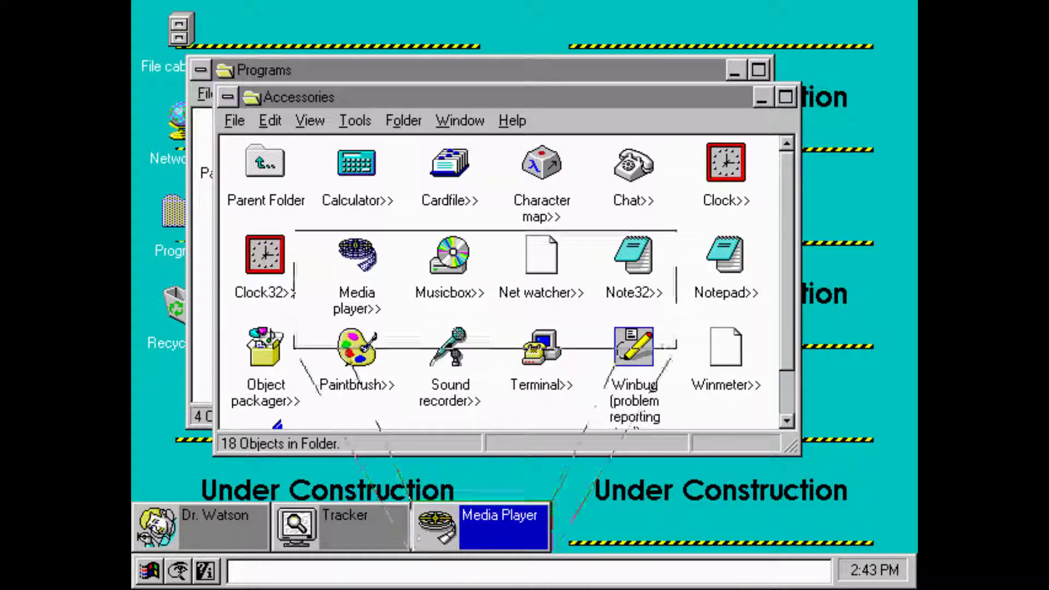
pyautogui.click(267, 147)
pyautogui.click(284, 225)
# - Launch Paintbrush and view its About Paintbrush version information
pyautogui.click(358, 344)
pyautogui.doubleClick(358, 347)
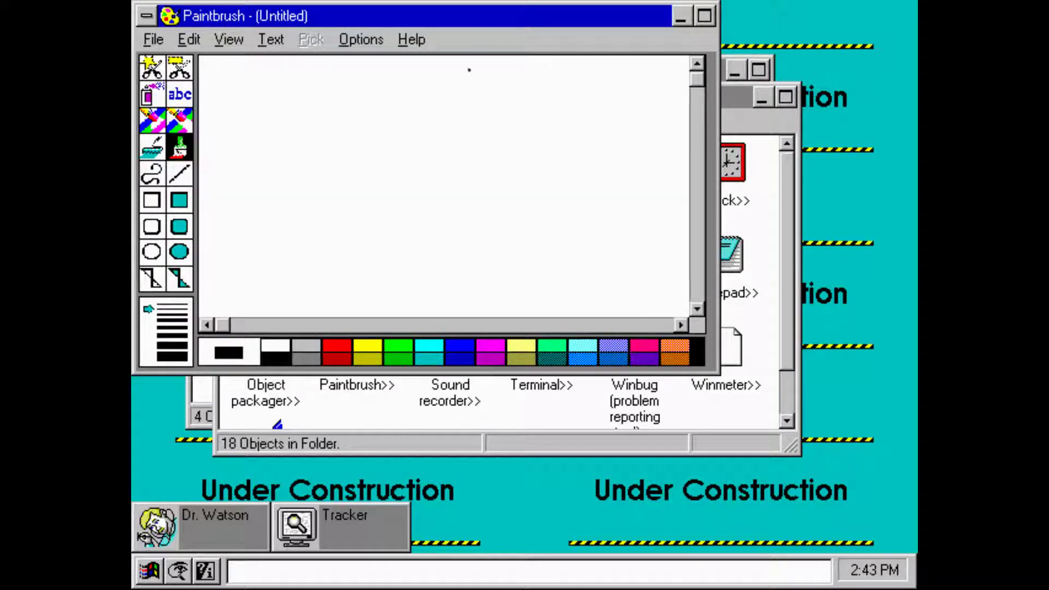
pyautogui.click(426, 42)
pyautogui.click(451, 136)
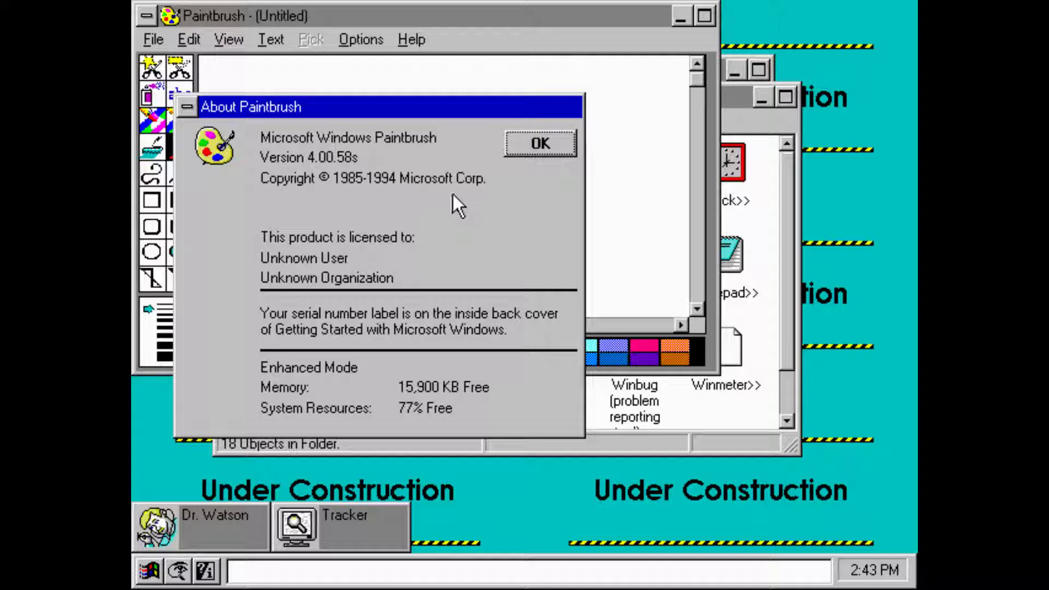
pyautogui.click(540, 143)
# - Scribble freehand black lines on the canvas, then exit Paintbrush without saving
pyautogui.moveTo(264, 73)
pyautogui.mouseDown()
pyautogui.moveTo(490, 315)
pyautogui.moveTo(480, 119)
pyautogui.moveTo(672, 284)
pyautogui.moveTo(612, 235)
pyautogui.moveTo(285, 197)
pyautogui.moveTo(551, 41)
pyautogui.mouseUp()
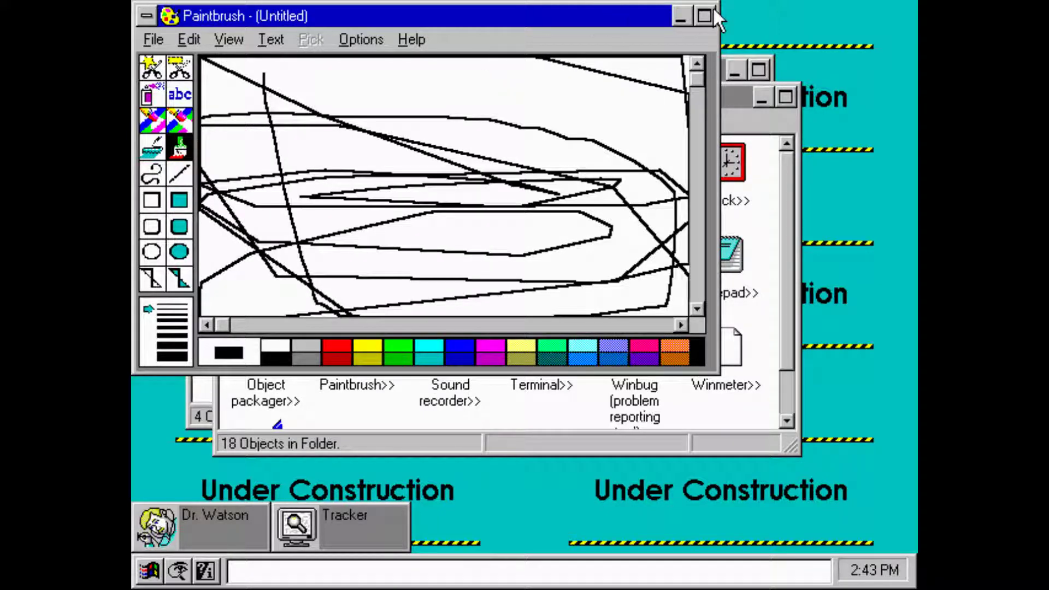
pyautogui.click(164, 39)
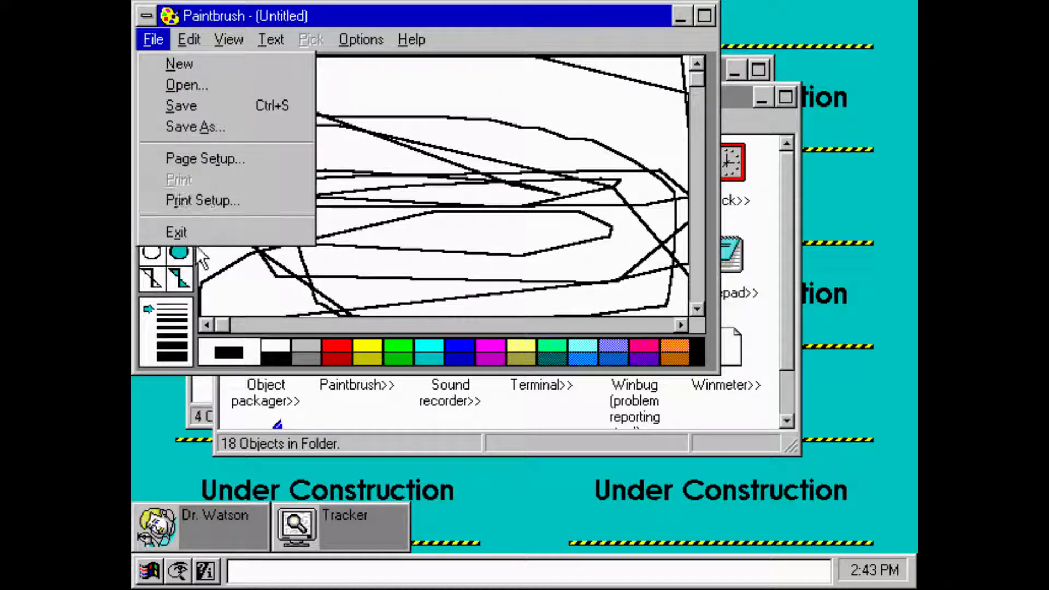
pyautogui.click(181, 232)
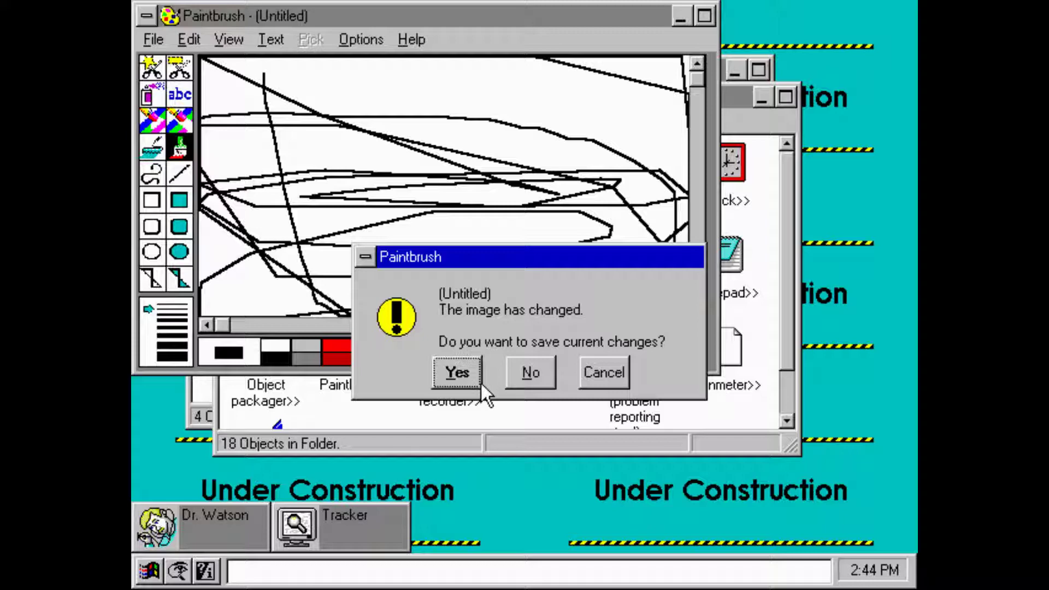
pyautogui.click(513, 384)
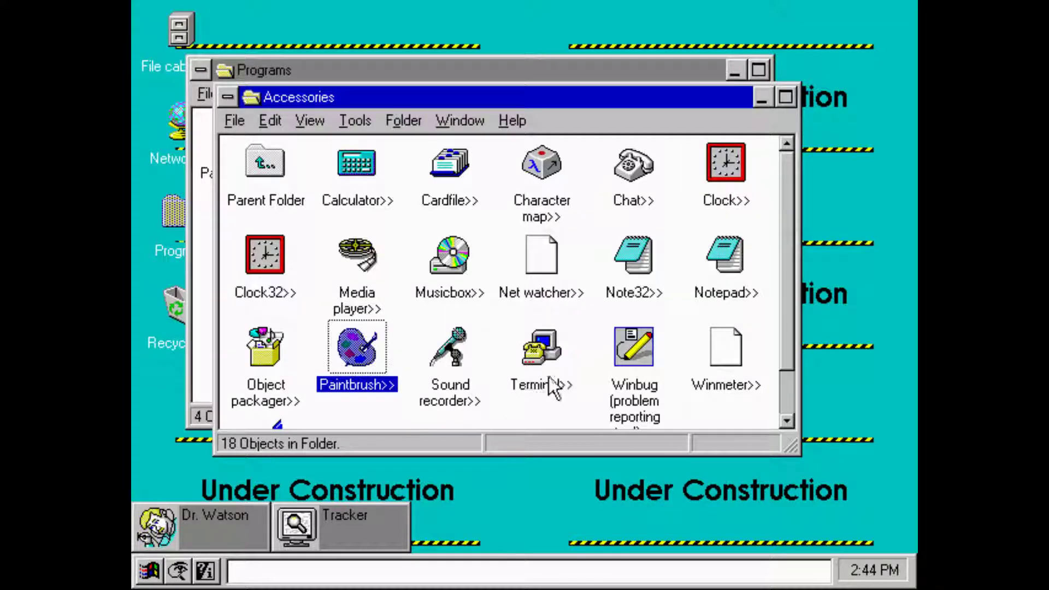
# - Launch Sound Recorder, dismiss the missing sound driver error, and exit it
pyautogui.doubleClick(469, 350)
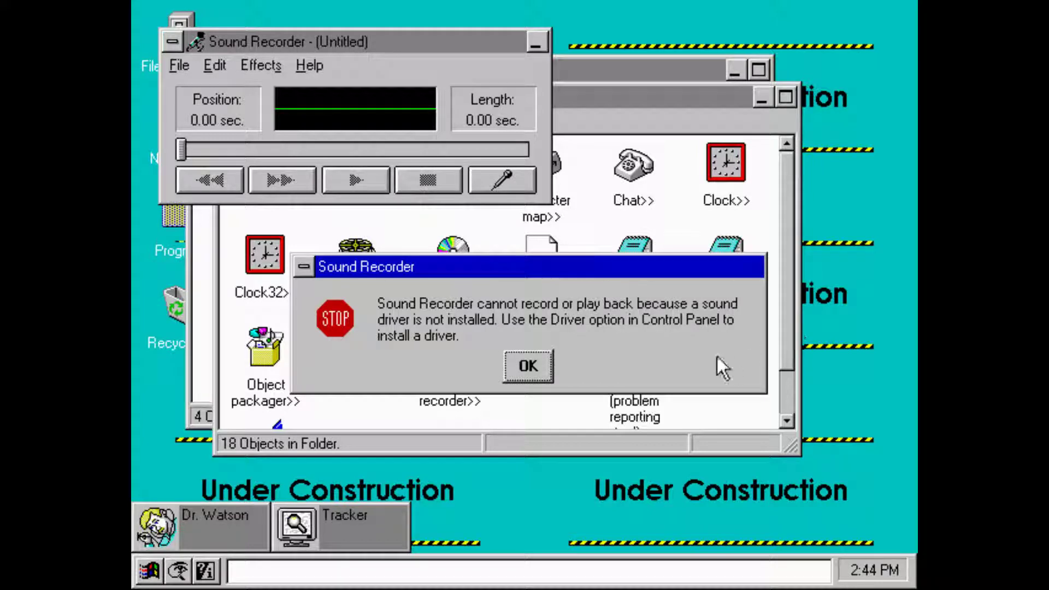
pyautogui.click(551, 361)
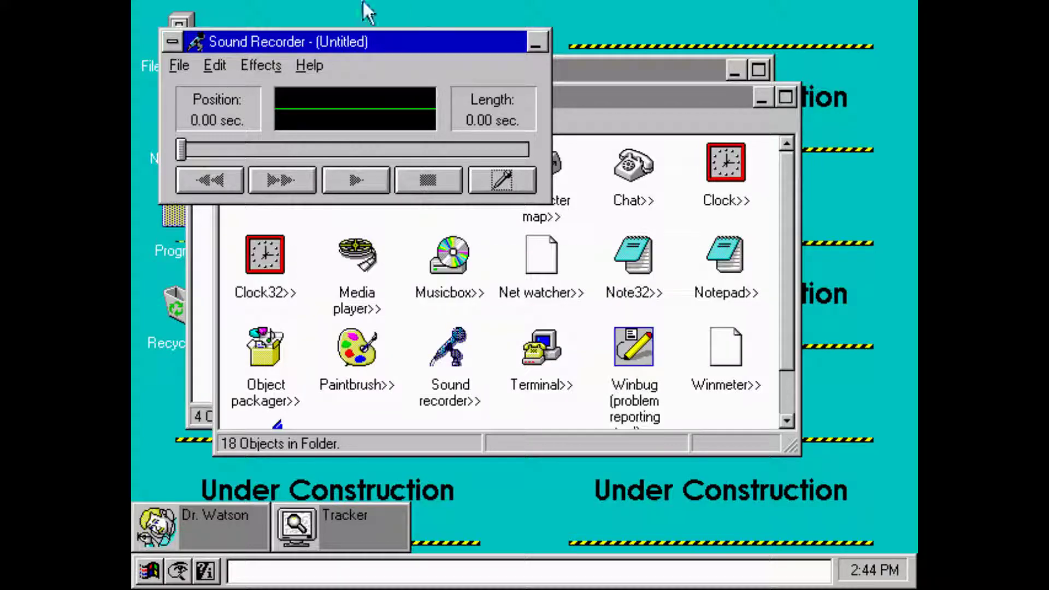
pyautogui.click(180, 66)
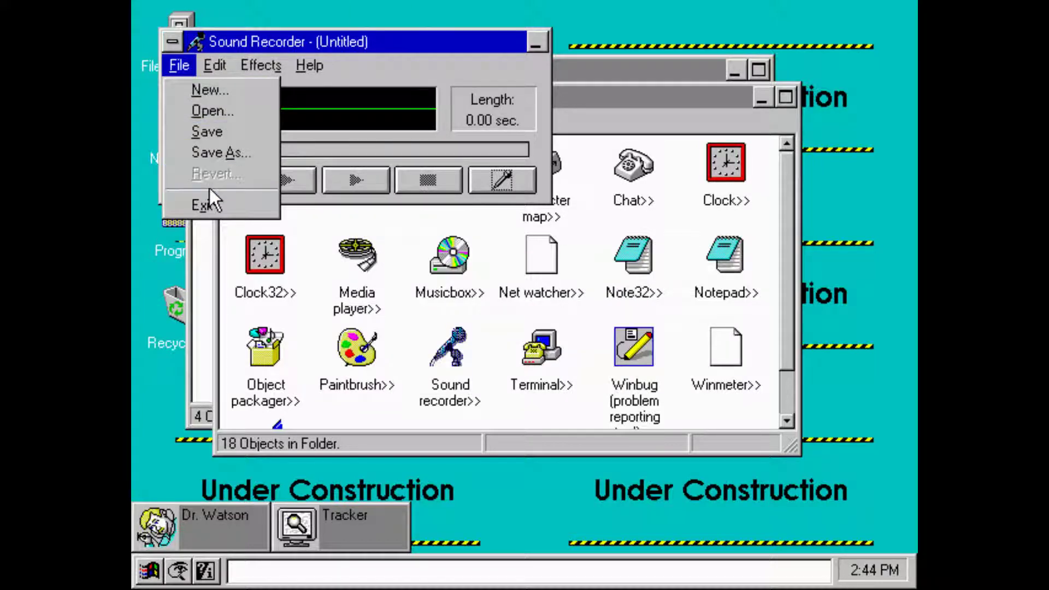
pyautogui.click(209, 203)
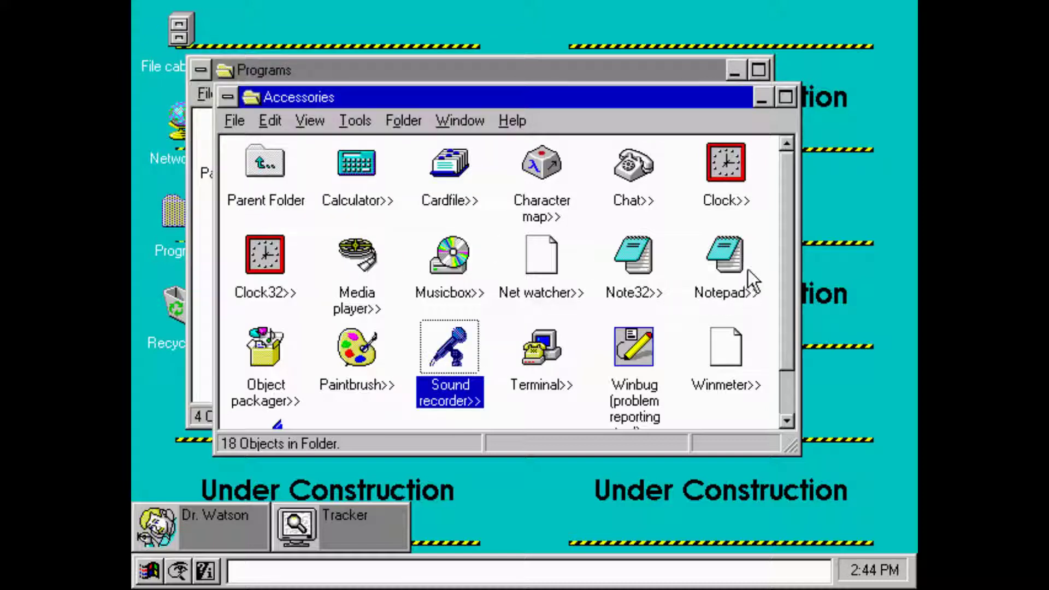
# - Launch Notepad, view its About box showing version 4.00.58s, and exit
pyautogui.doubleClick(695, 293)
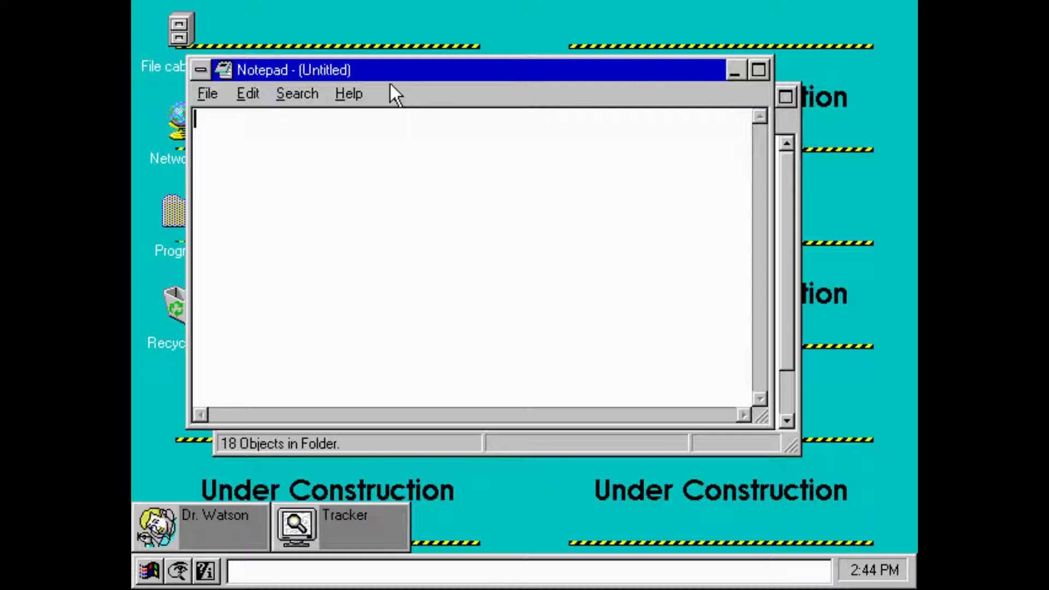
pyautogui.click(350, 93)
pyautogui.click(384, 193)
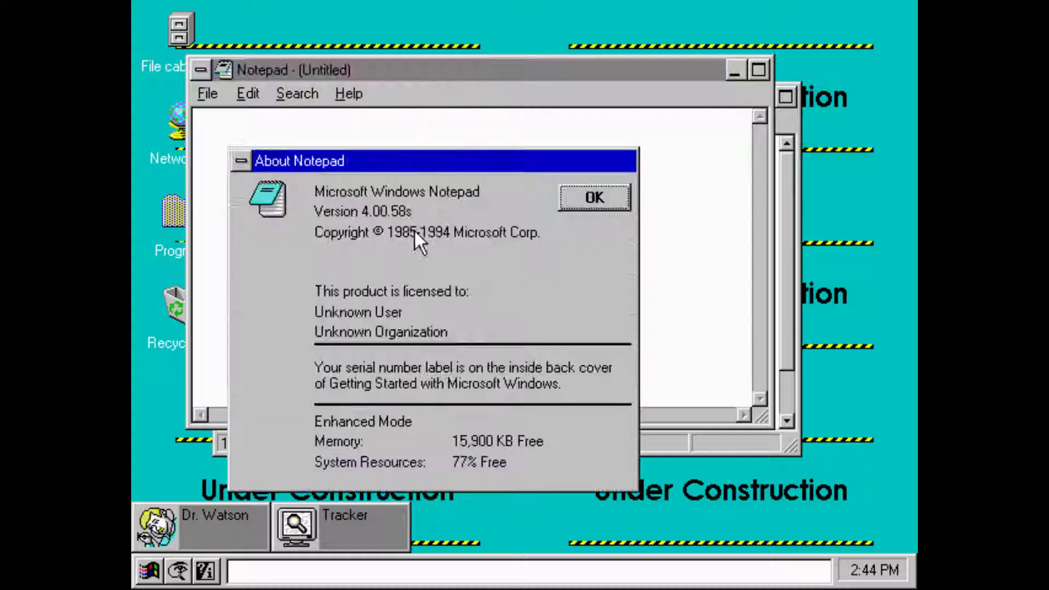
pyautogui.click(593, 198)
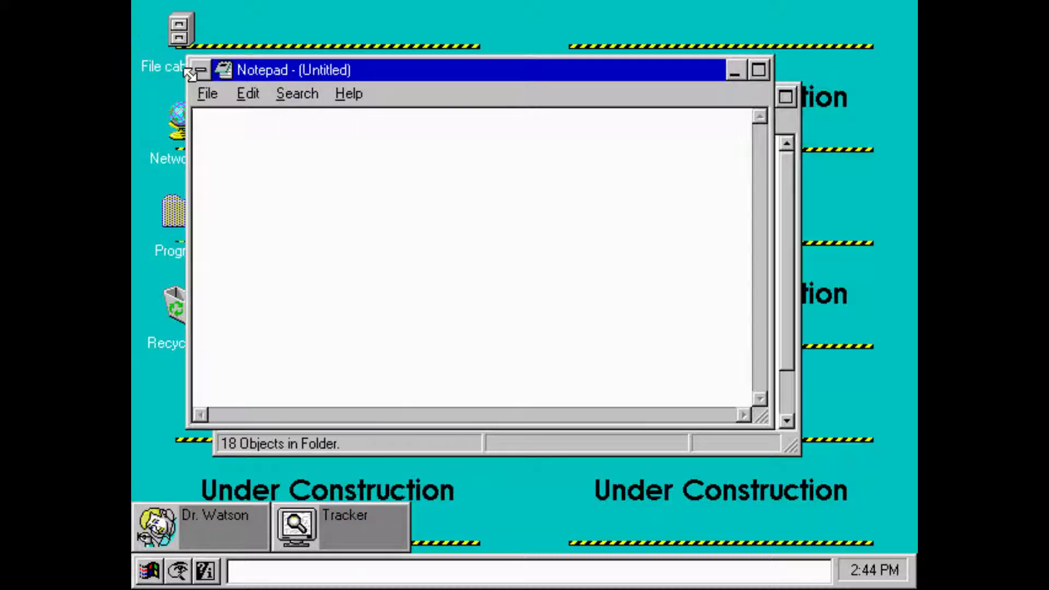
pyautogui.click(207, 94)
pyautogui.click(230, 275)
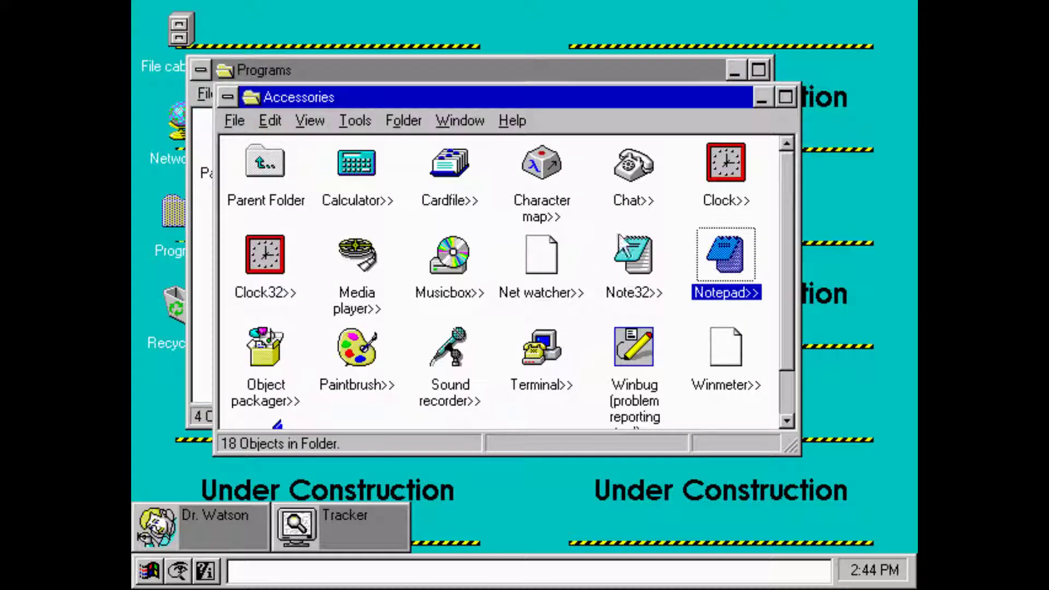
# - Launch Note32, view its About version information, then close it with Alt+F4
pyautogui.doubleClick(634, 257)
pyautogui.click(237, 121)
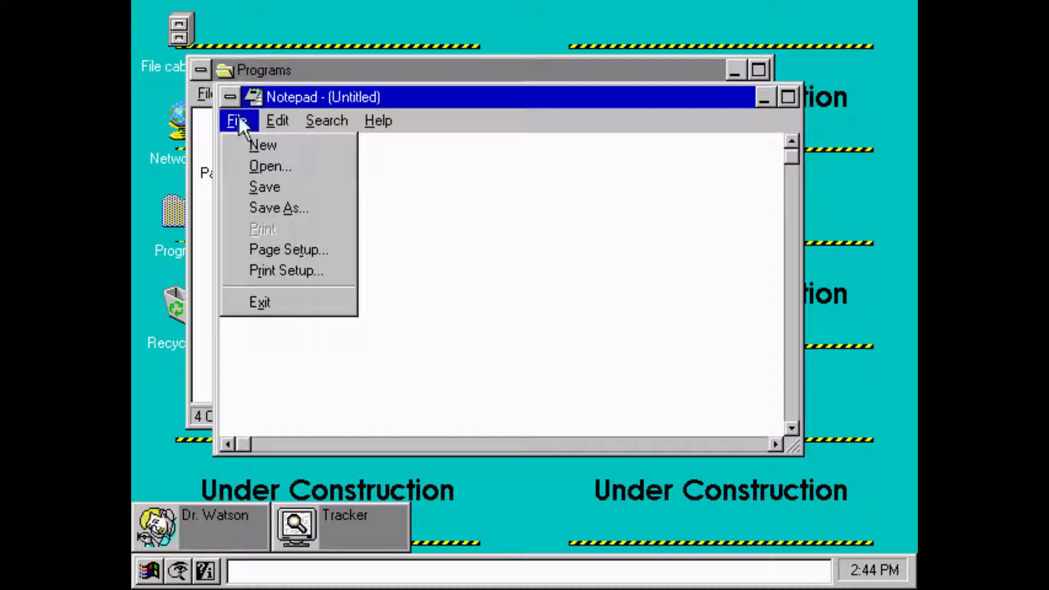
pyautogui.click(383, 121)
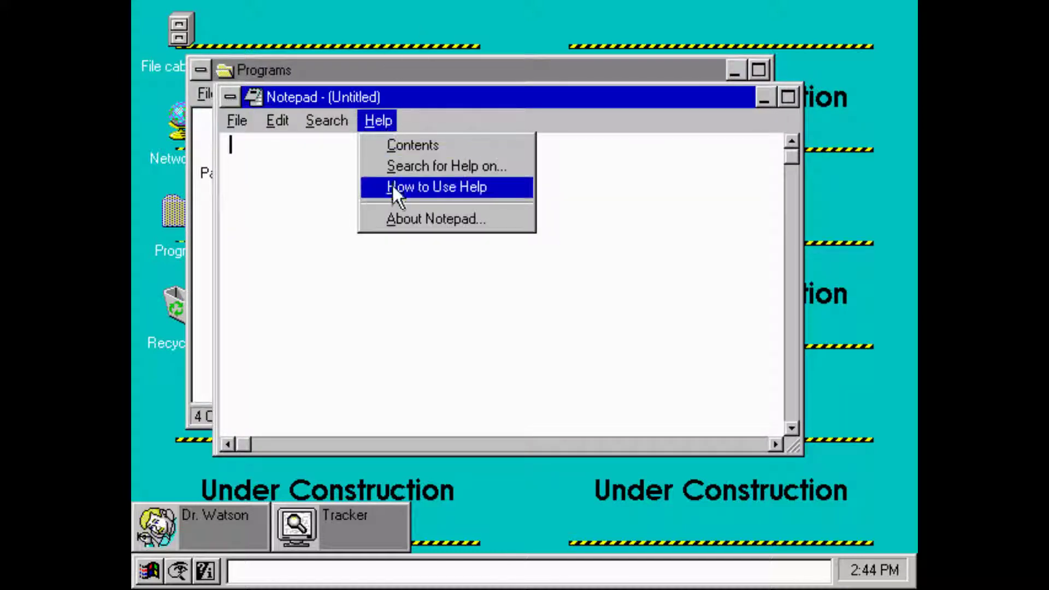
pyautogui.click(399, 215)
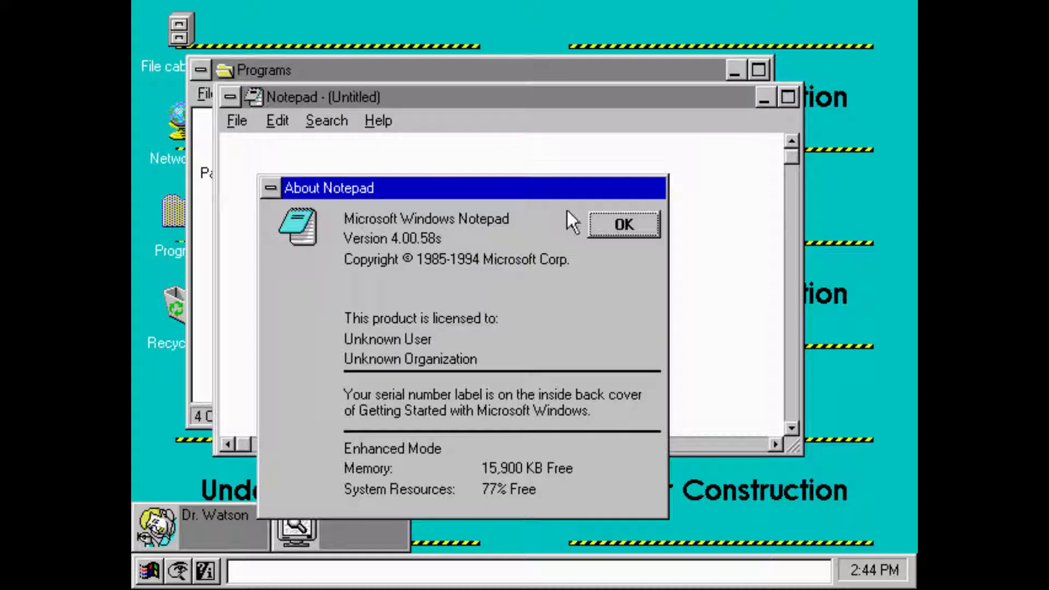
pyautogui.click(612, 216)
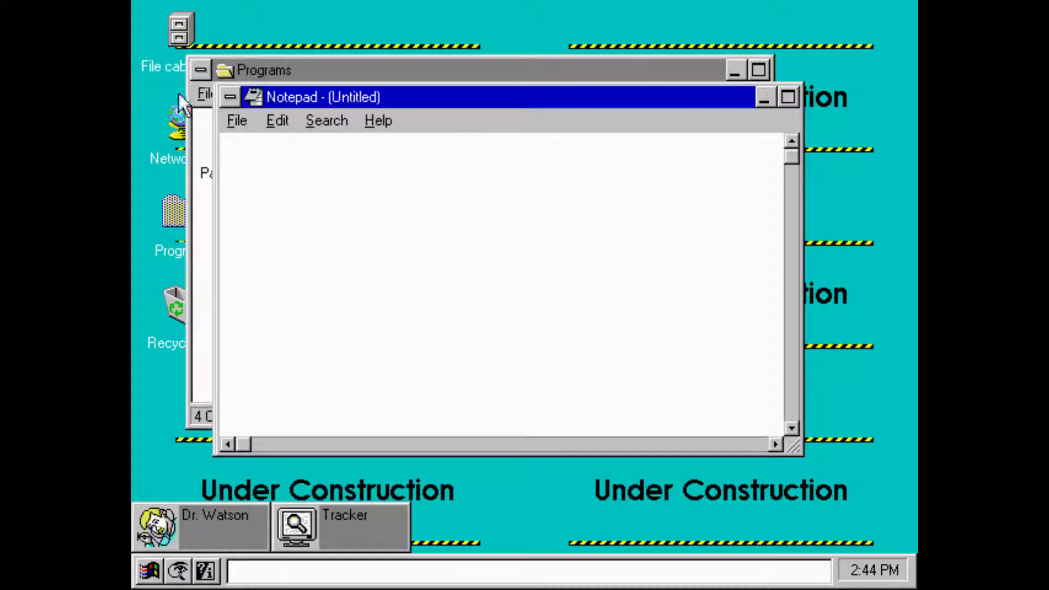
pyautogui.click(224, 104)
pyautogui.click(454, 175)
pyautogui.hotkey('alt', 'F4')
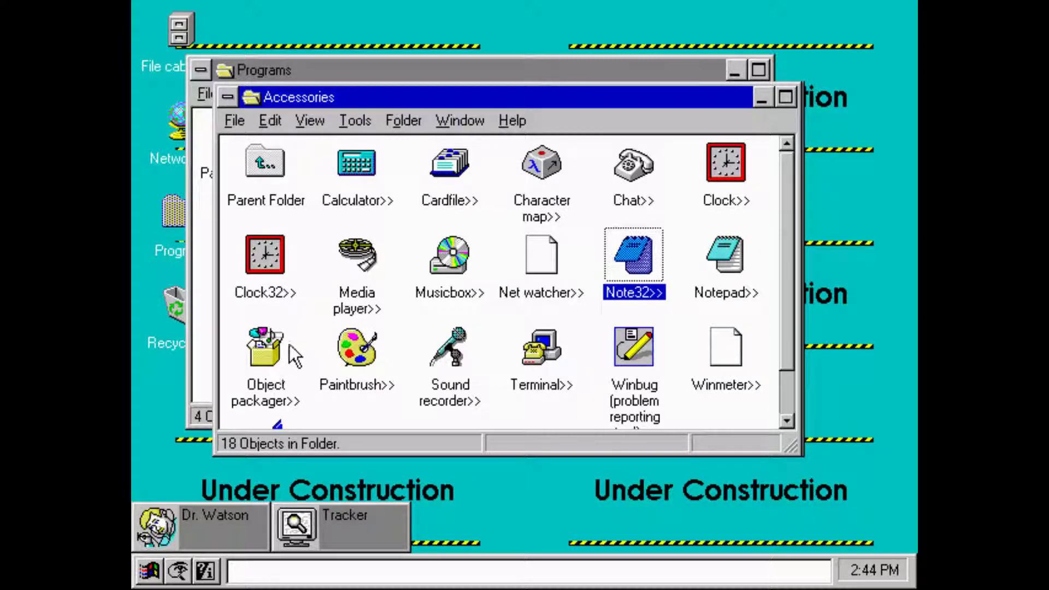
pyautogui.doubleClick(287, 291)
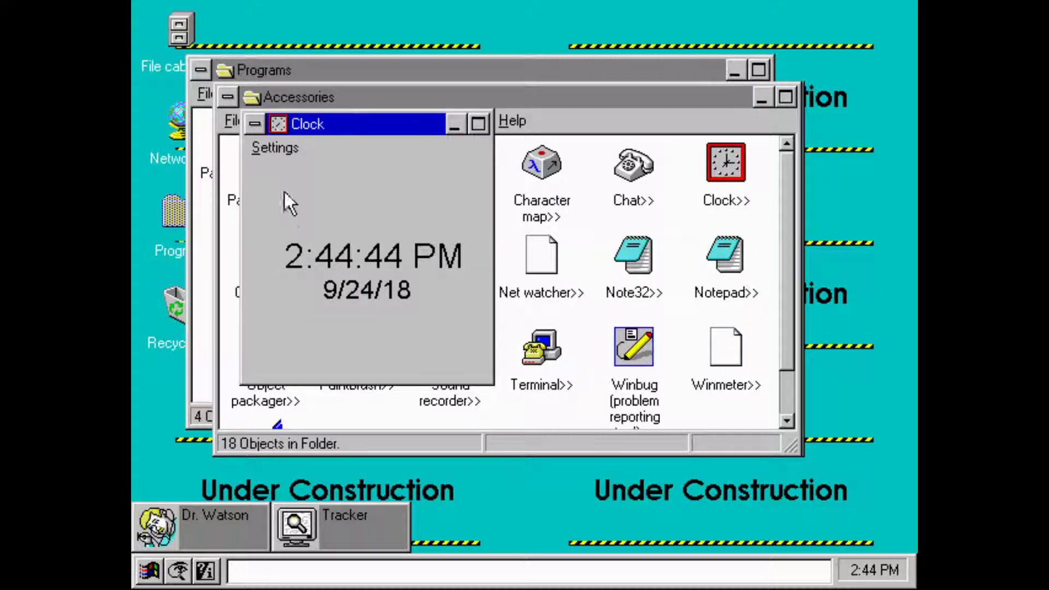
pyautogui.click(276, 147)
pyautogui.click(410, 281)
pyautogui.click(275, 150)
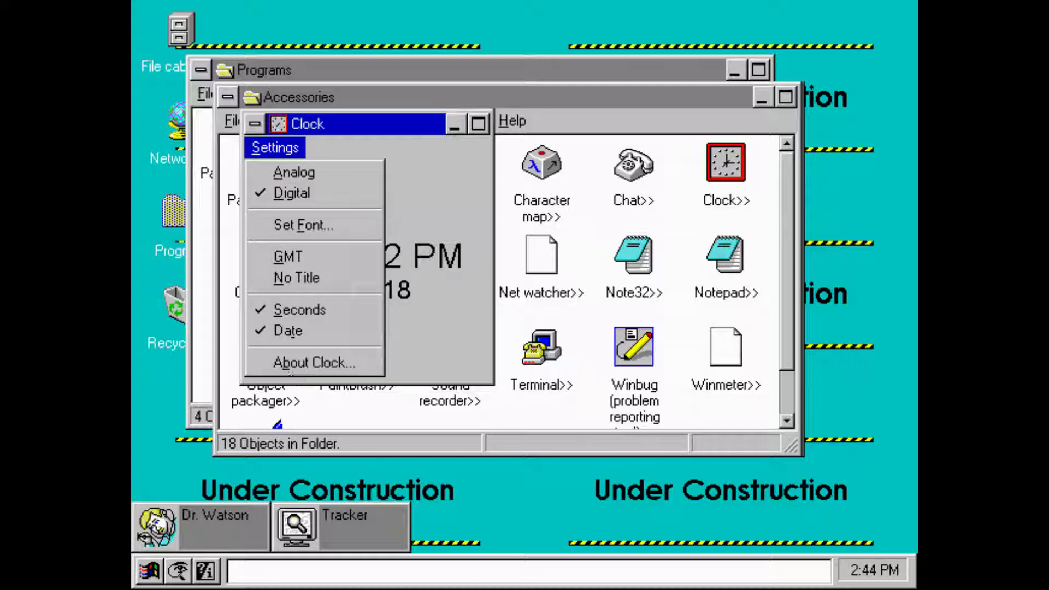
pyautogui.click(294, 365)
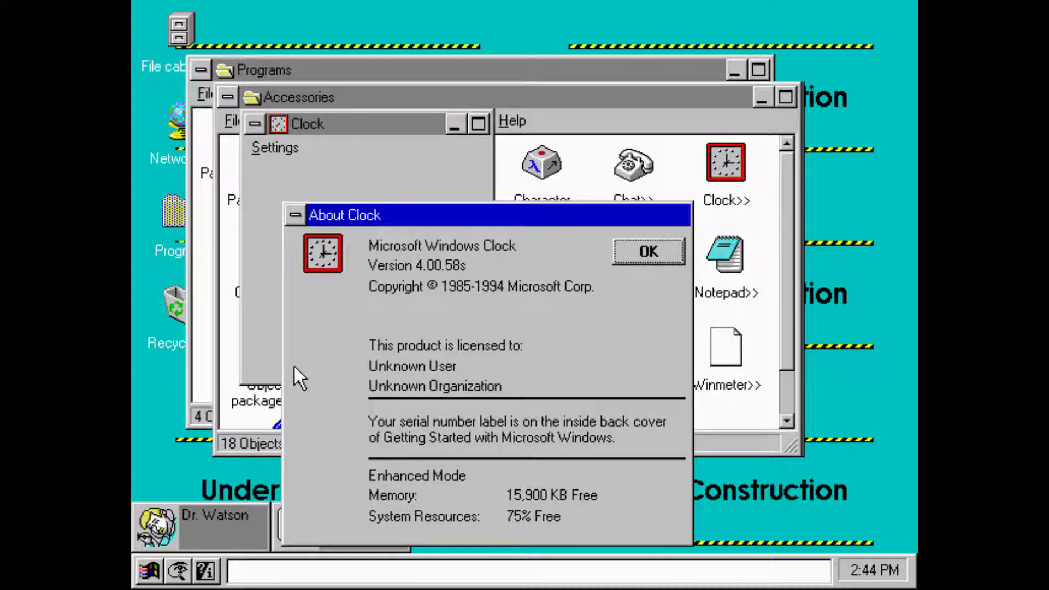
pyautogui.click(670, 261)
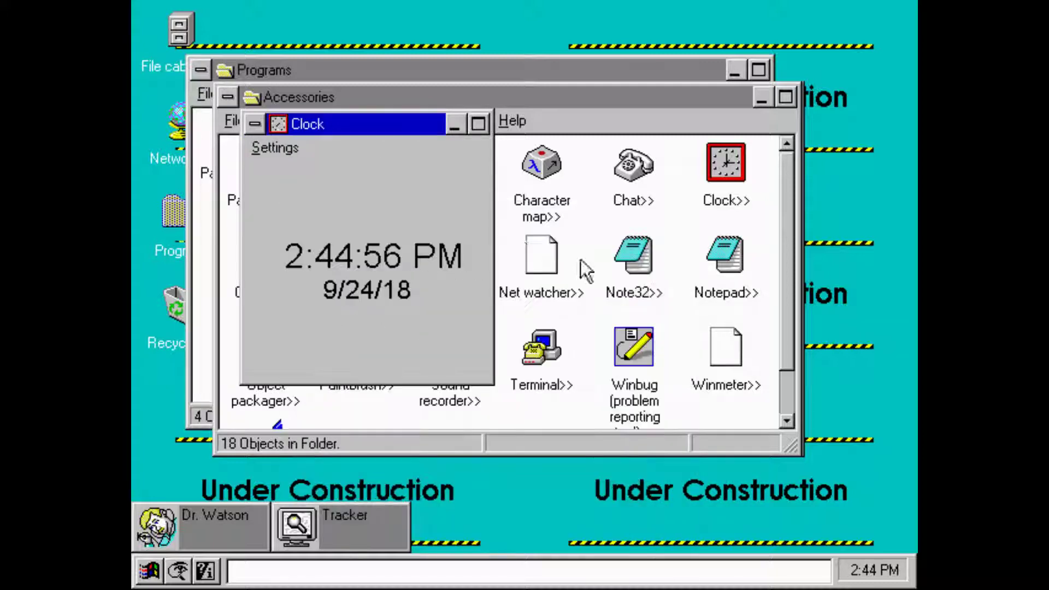
pyautogui.click(268, 146)
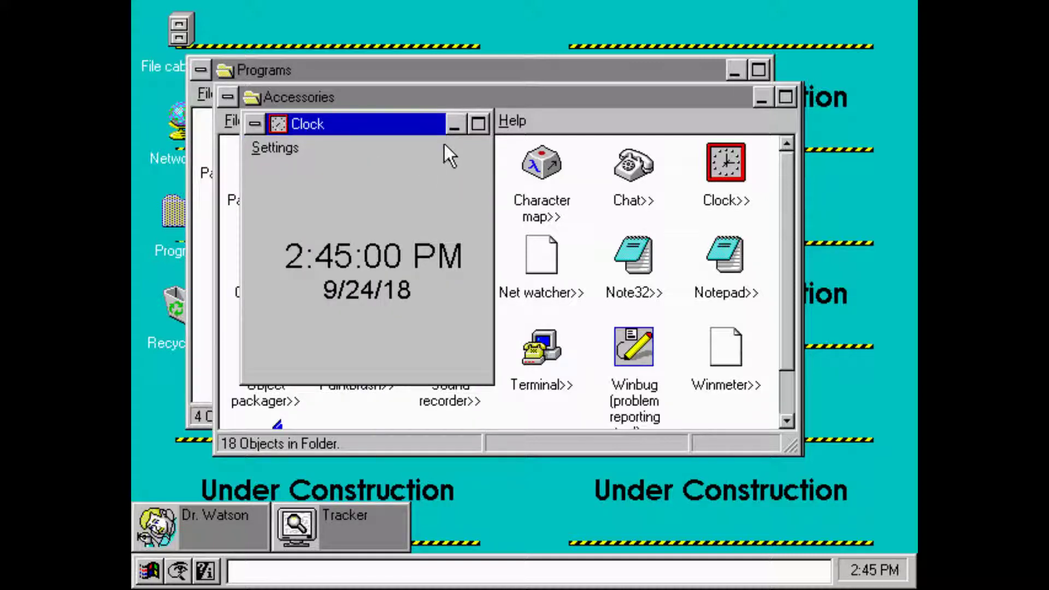
pyautogui.click(253, 128)
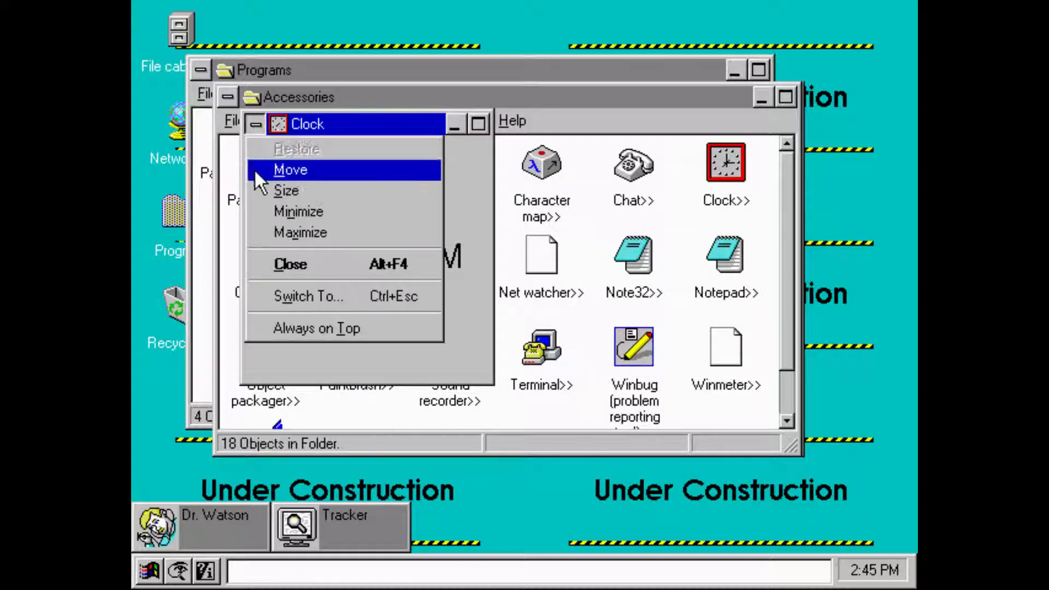
pyautogui.click(317, 265)
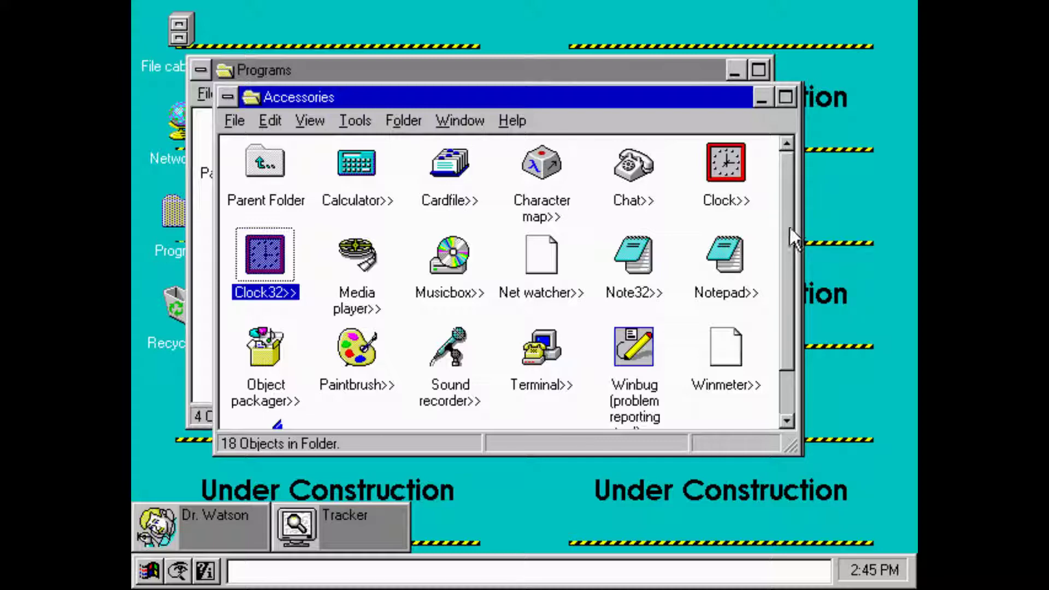
pyautogui.click(788, 391)
pyautogui.moveTo(789, 291); pyautogui.dragTo(771, 388)
pyautogui.moveTo(770, 437); pyautogui.dragTo(770, 218)
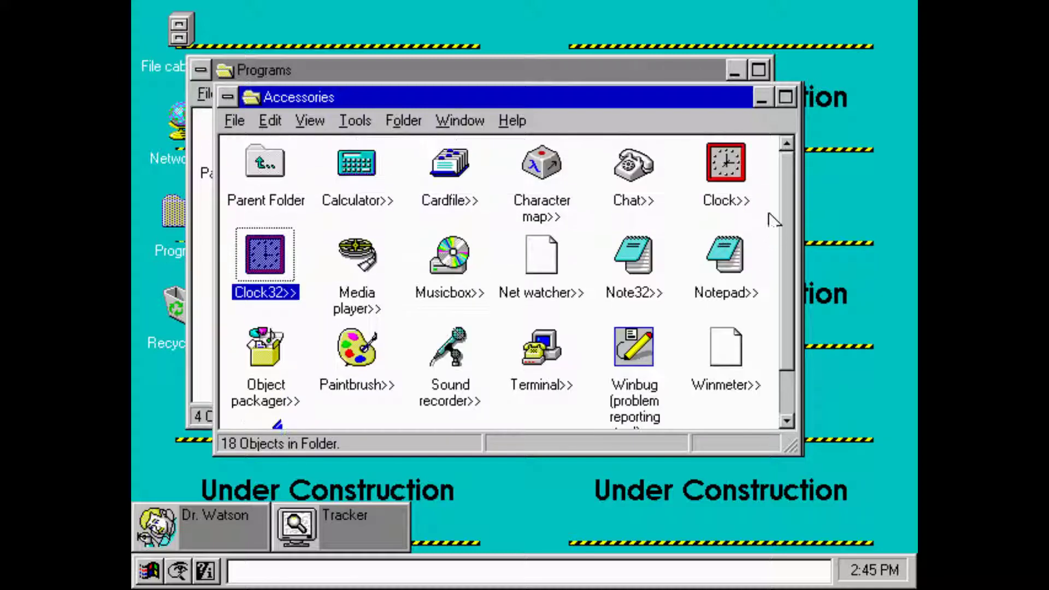
pyautogui.doubleClick(354, 163)
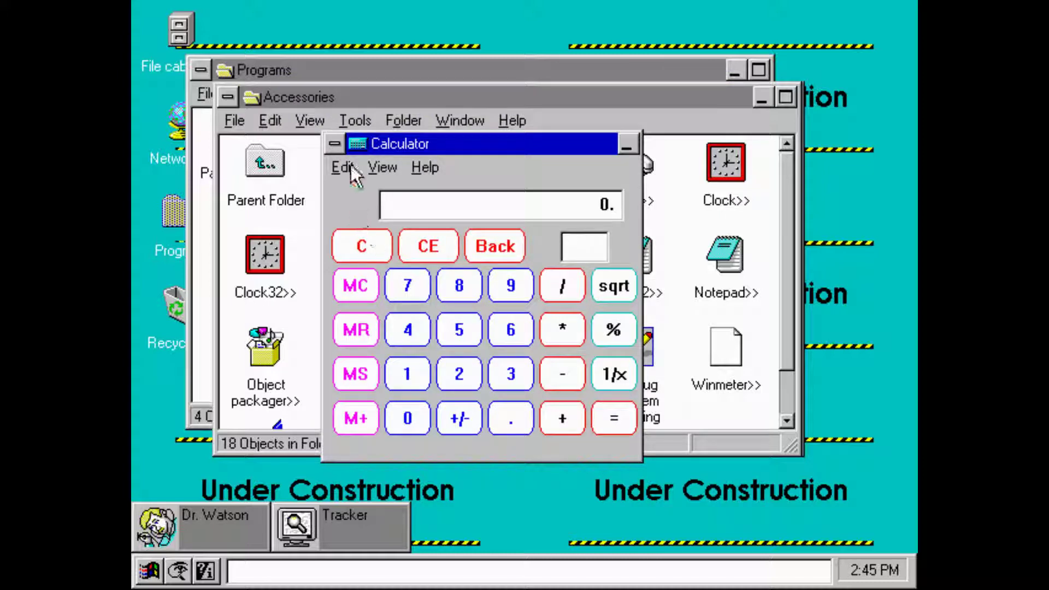
pyautogui.click(350, 165)
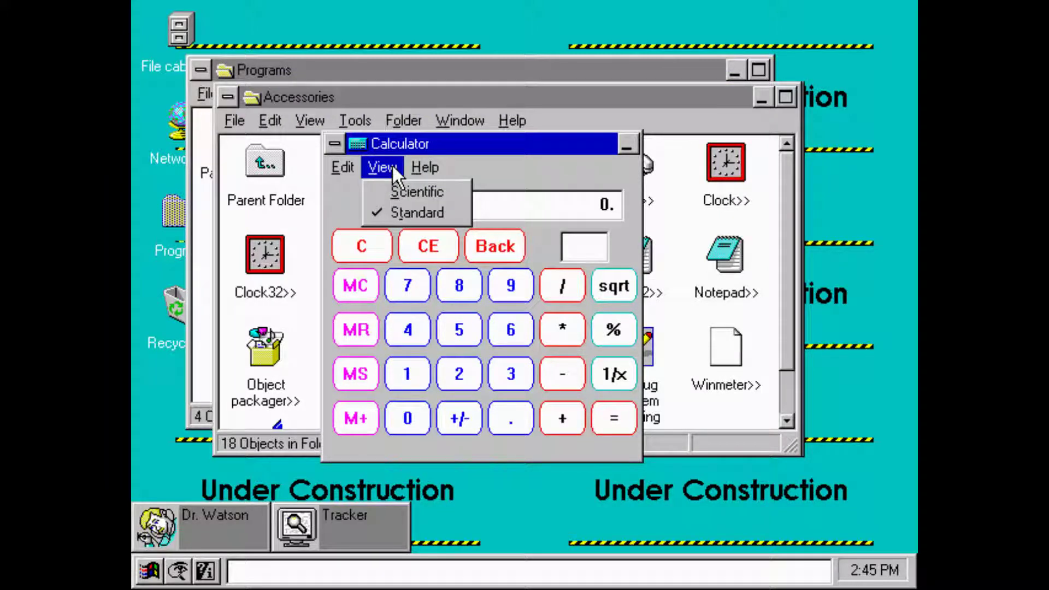
pyautogui.moveTo(414, 170)
pyautogui.click(454, 263)
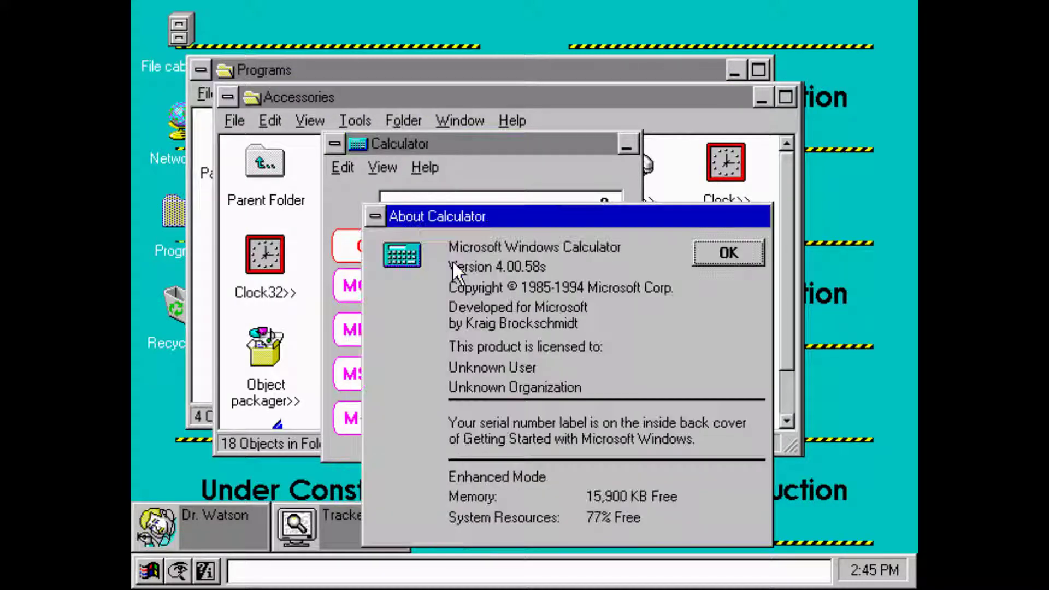
pyautogui.click(711, 254)
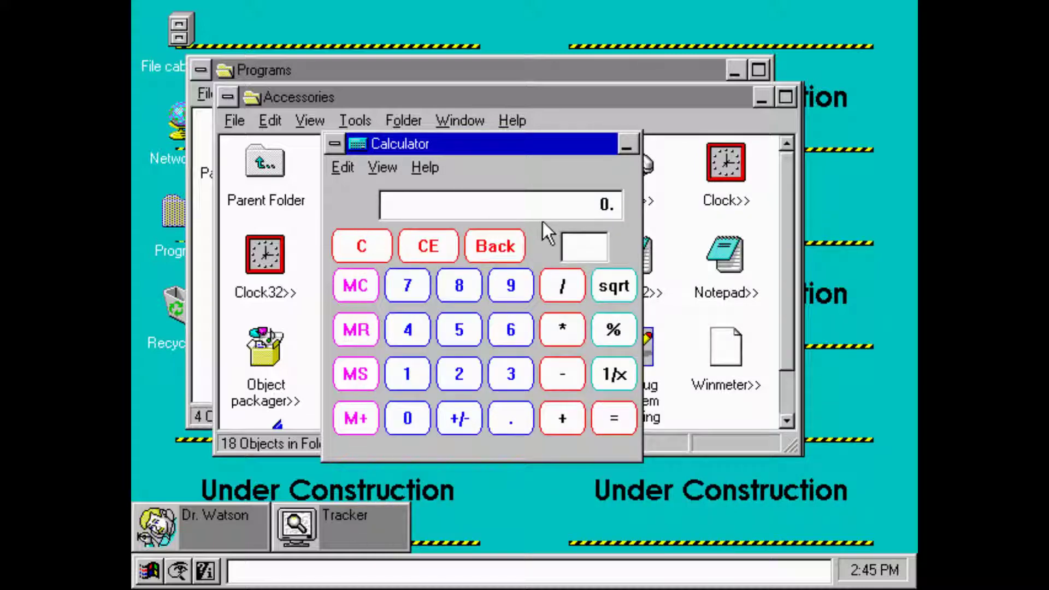
pyautogui.click(329, 144)
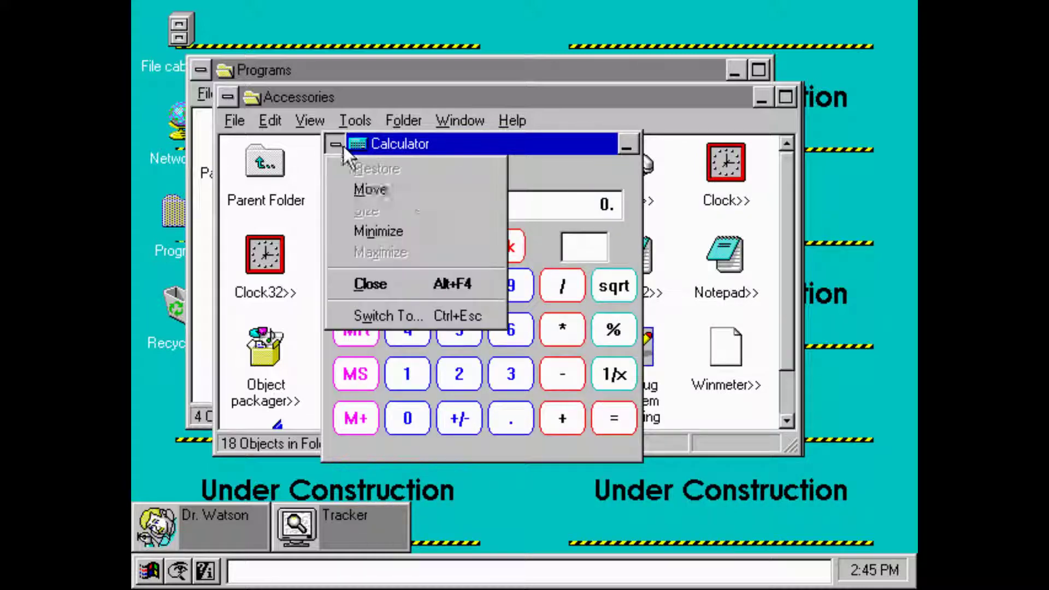
pyautogui.click(377, 287)
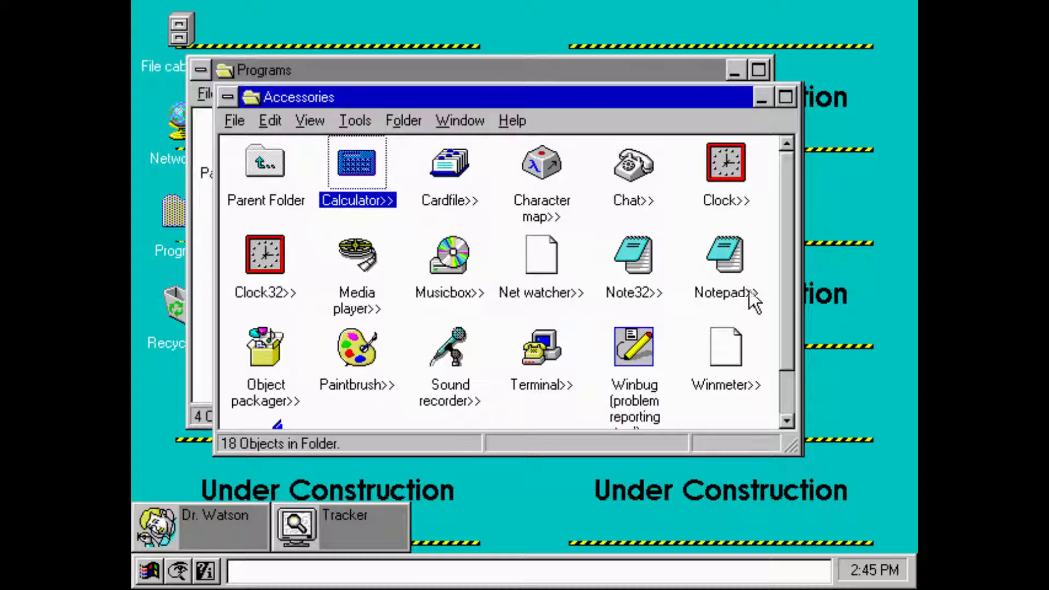
# - Move the Accessories window lower right and bring the Programs window to the front
pyautogui.moveTo(773, 306); pyautogui.dragTo(780, 374)
pyautogui.moveTo(515, 96); pyautogui.dragTo(541, 265)
pyautogui.click(237, 121)
pyautogui.click(259, 295)
pyautogui.click(382, 164)
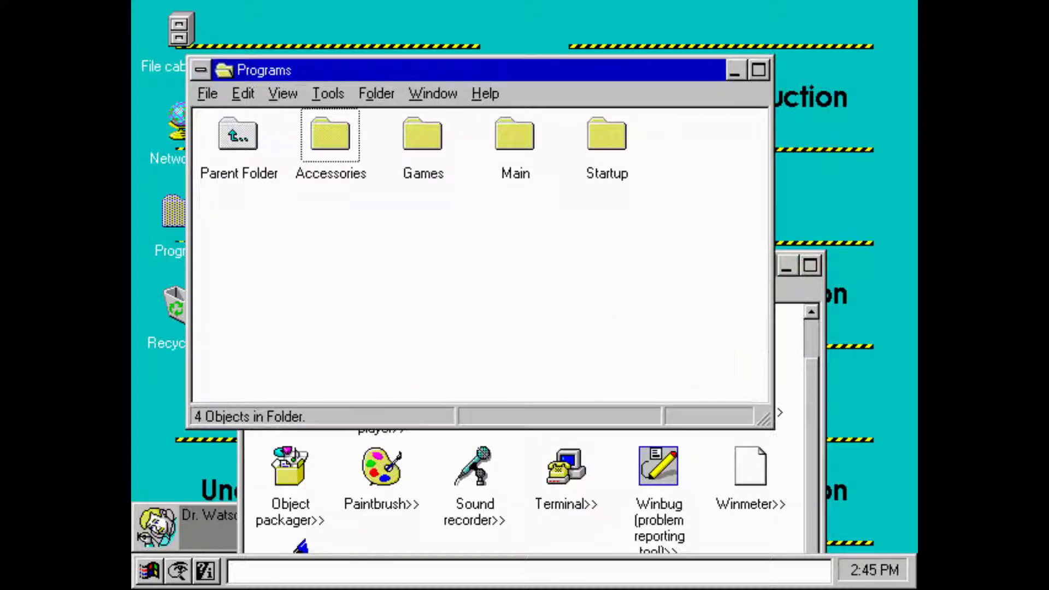
# - Open System from Main's control panels and browse its System Settings and Virtual Memory pages
pyautogui.doubleClick(500, 142)
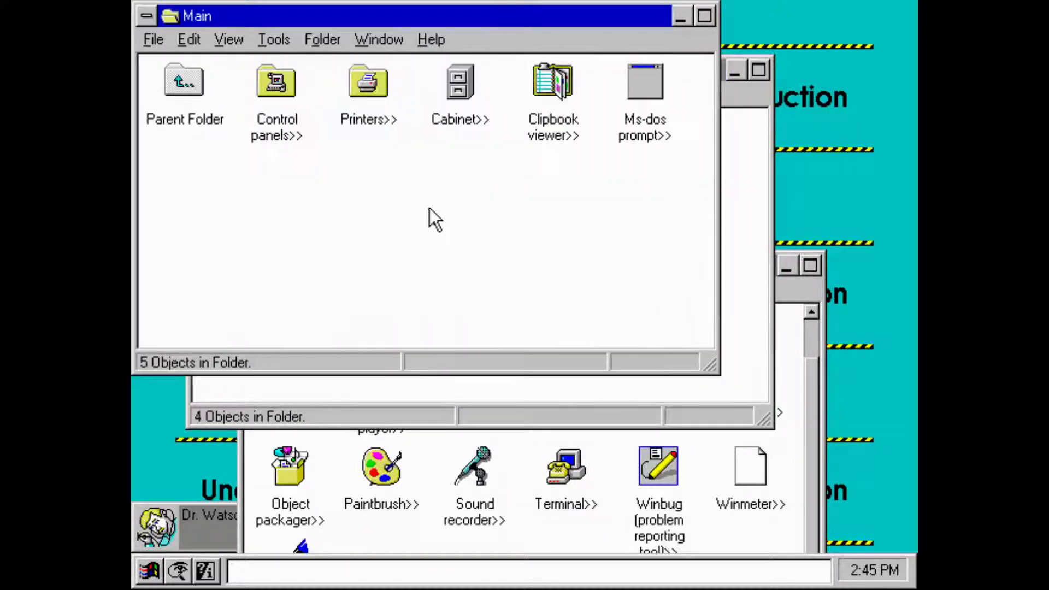
pyautogui.doubleClick(292, 80)
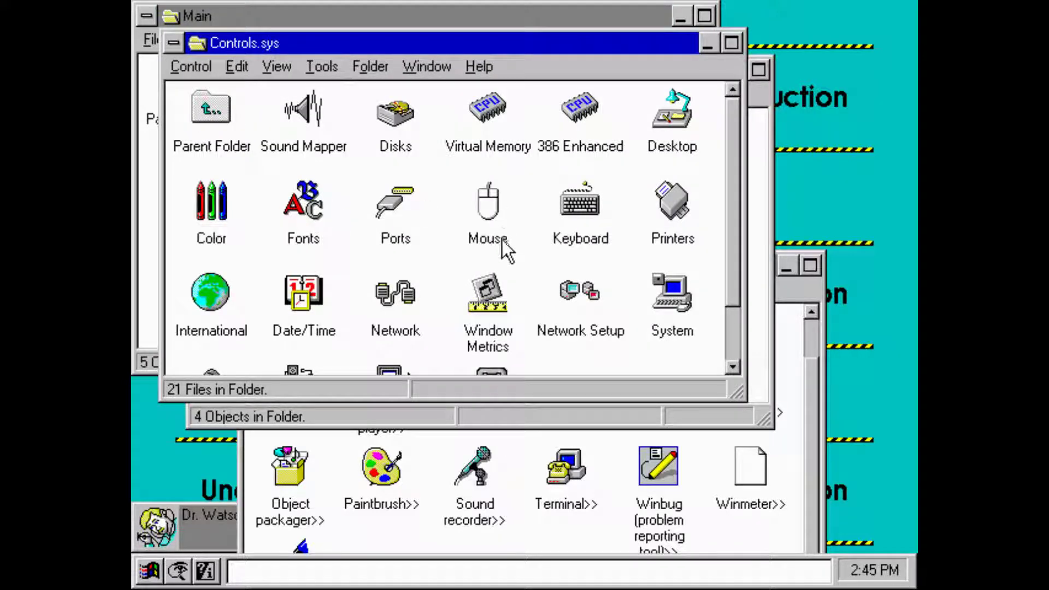
pyautogui.doubleClick(668, 325)
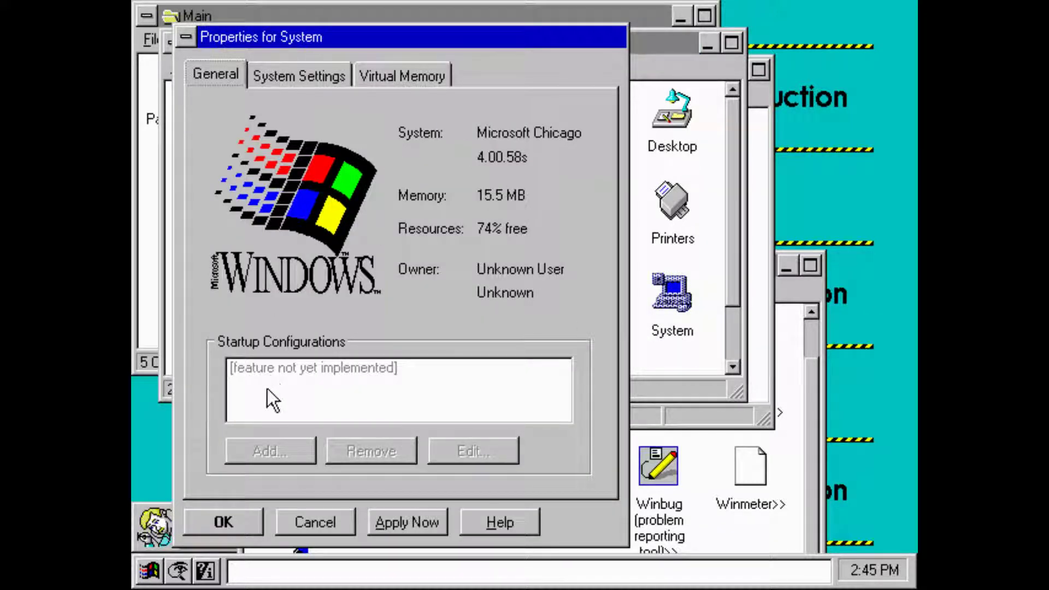
pyautogui.click(306, 84)
pyautogui.click(399, 81)
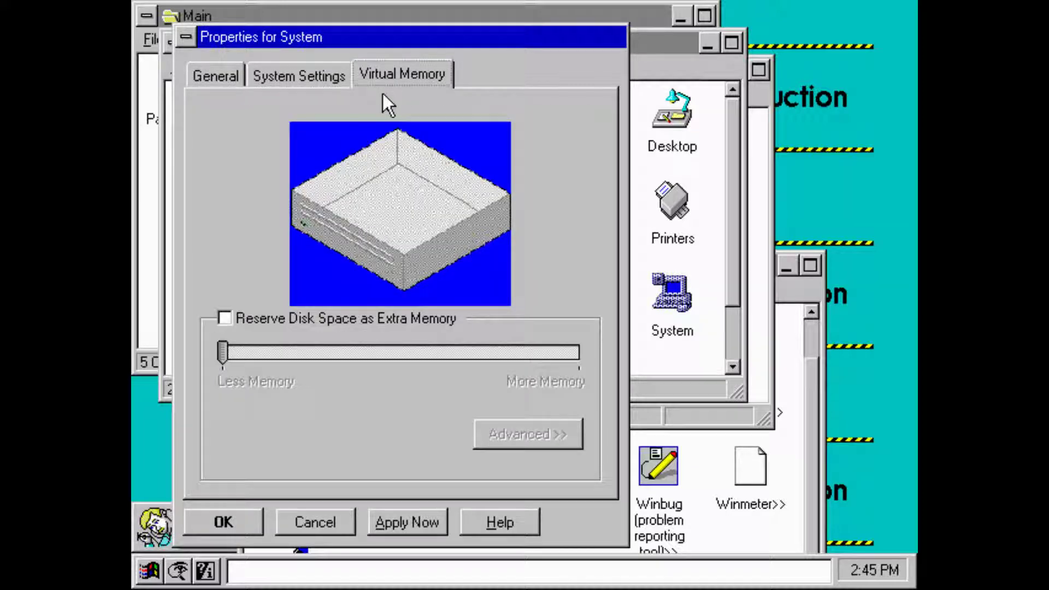
pyautogui.hotkey('ctrl', 'Tab')
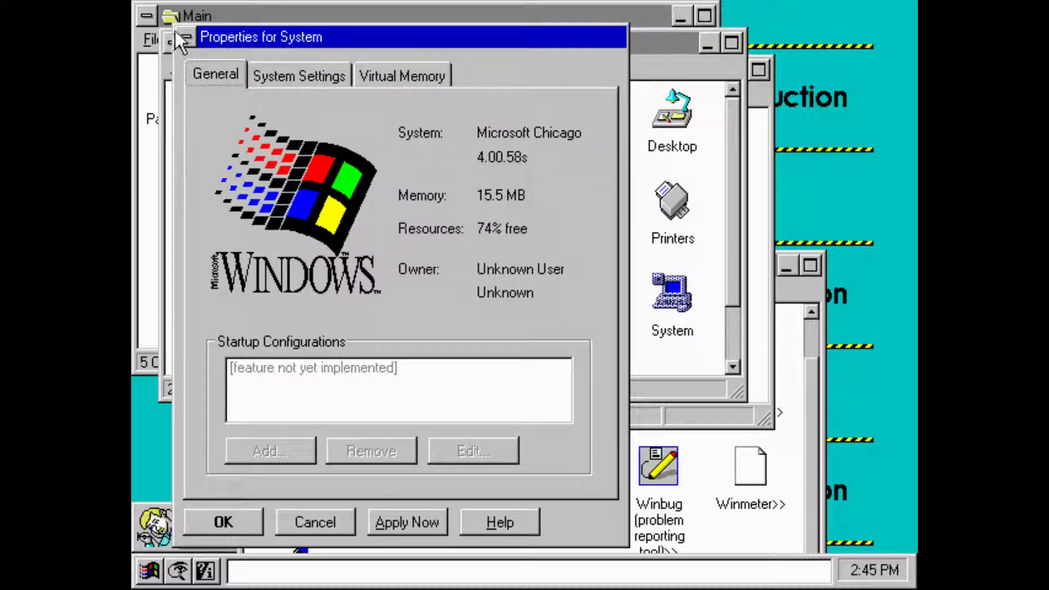
# - Close System Properties and open the 386 Enhanced settings
pyautogui.click(186, 37)
pyautogui.click(215, 82)
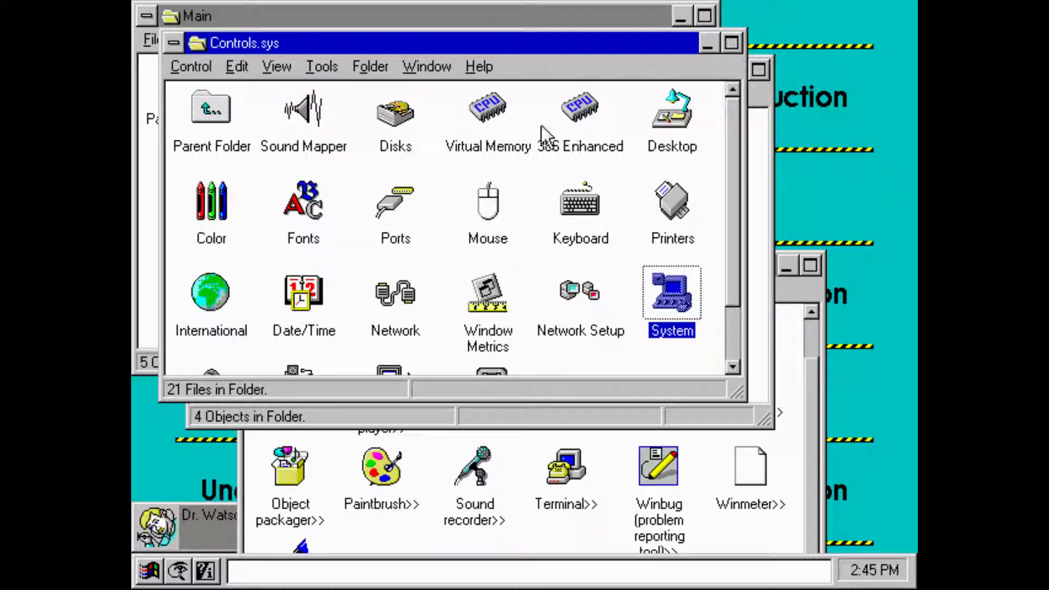
pyautogui.doubleClick(569, 119)
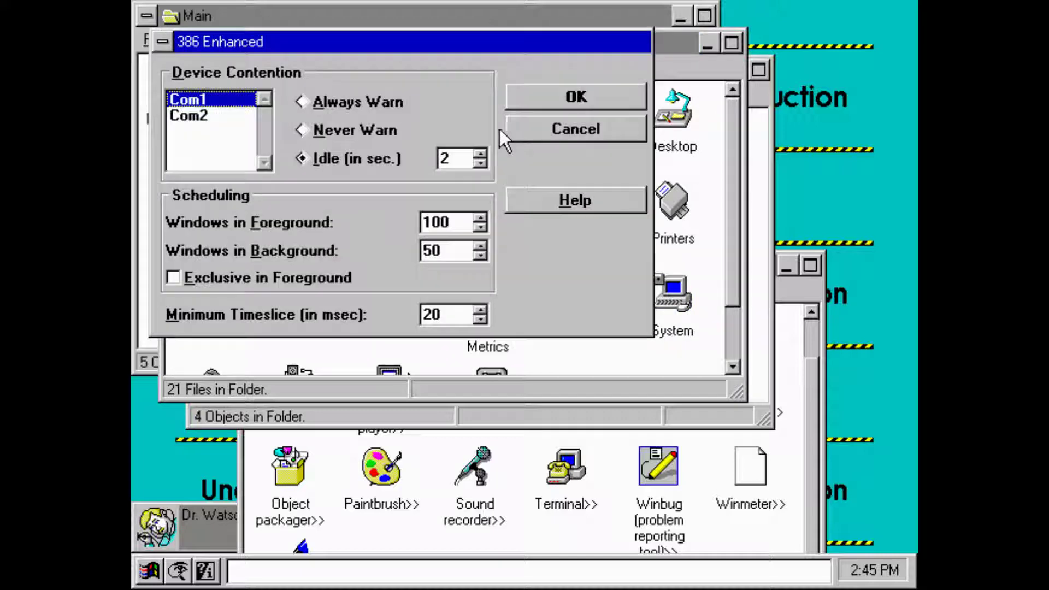
# - Cancel the 386 Enhanced settings and open the Desktop properties
pyautogui.click(552, 123)
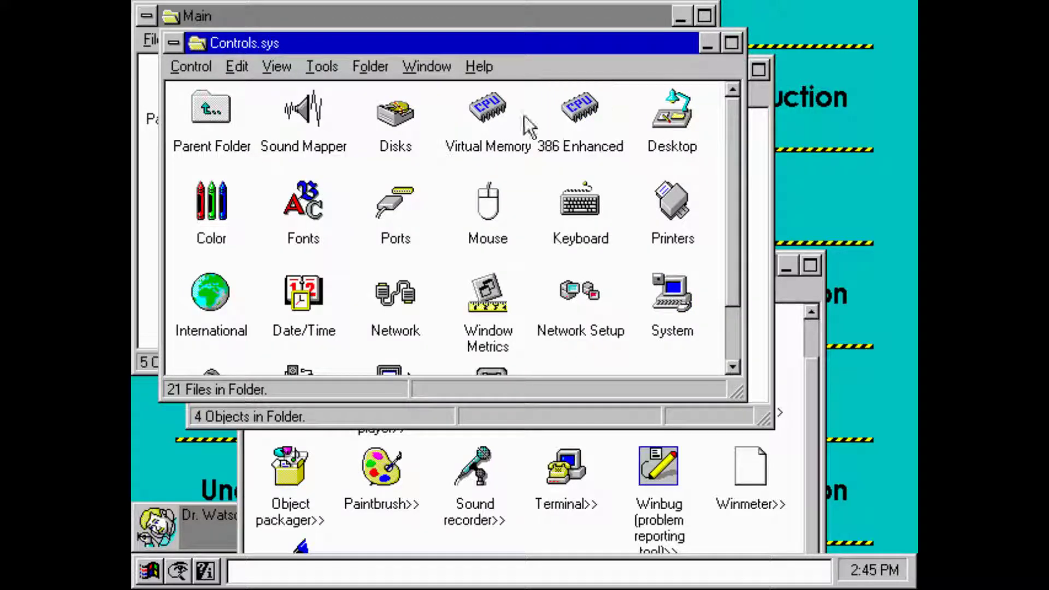
pyautogui.click(488, 109)
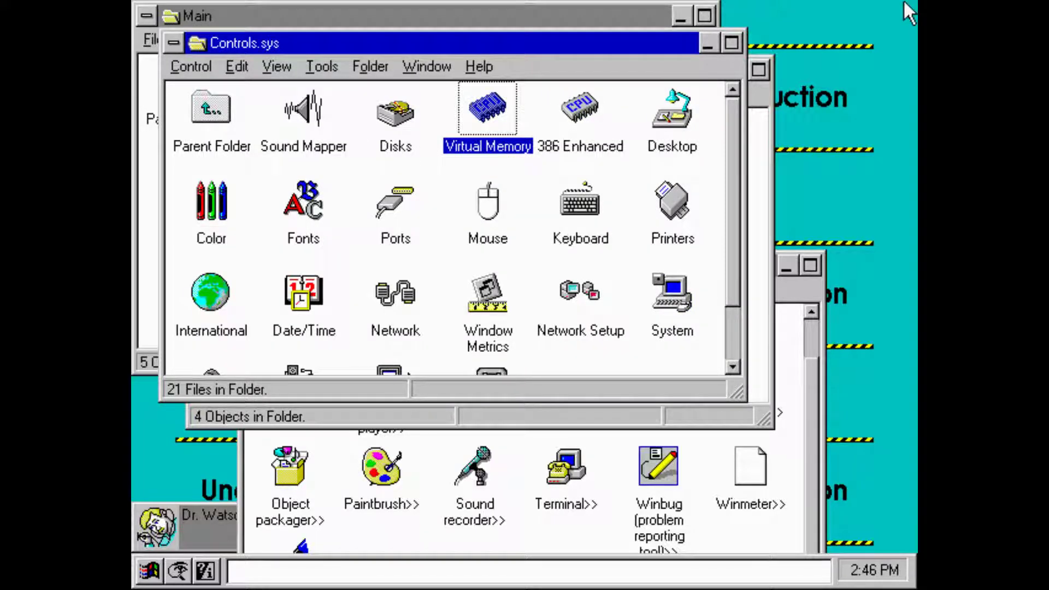
pyautogui.doubleClick(683, 134)
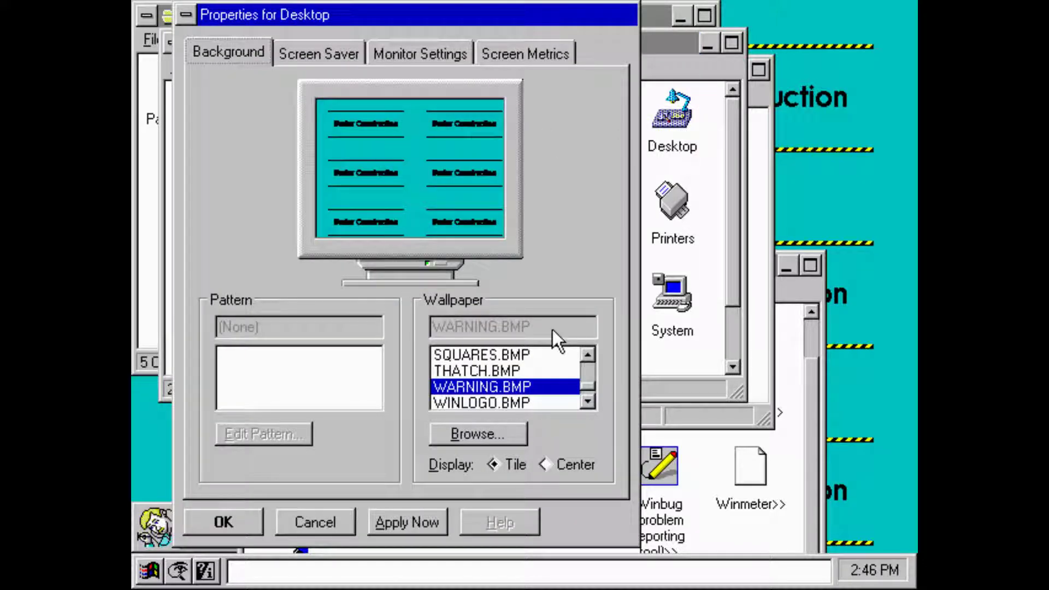
# - Preview SQUARES, THATCH and ZIGZAG wallpapers, then apply WINLOGO.BMP to the desktop
pyautogui.click(492, 356)
pyautogui.click(486, 371)
pyautogui.click(490, 384)
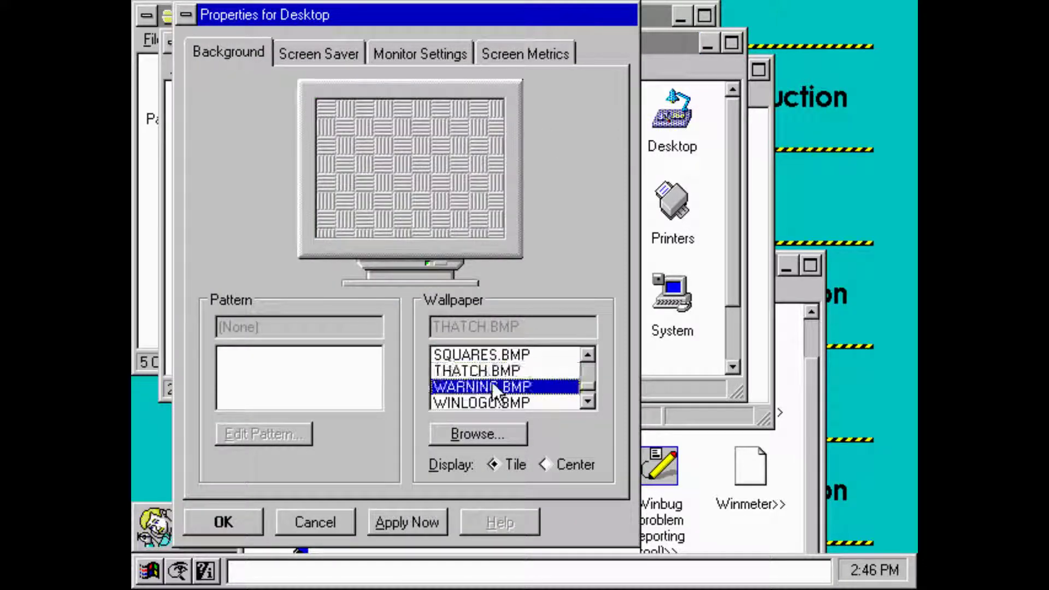
pyautogui.doubleClick(588, 402)
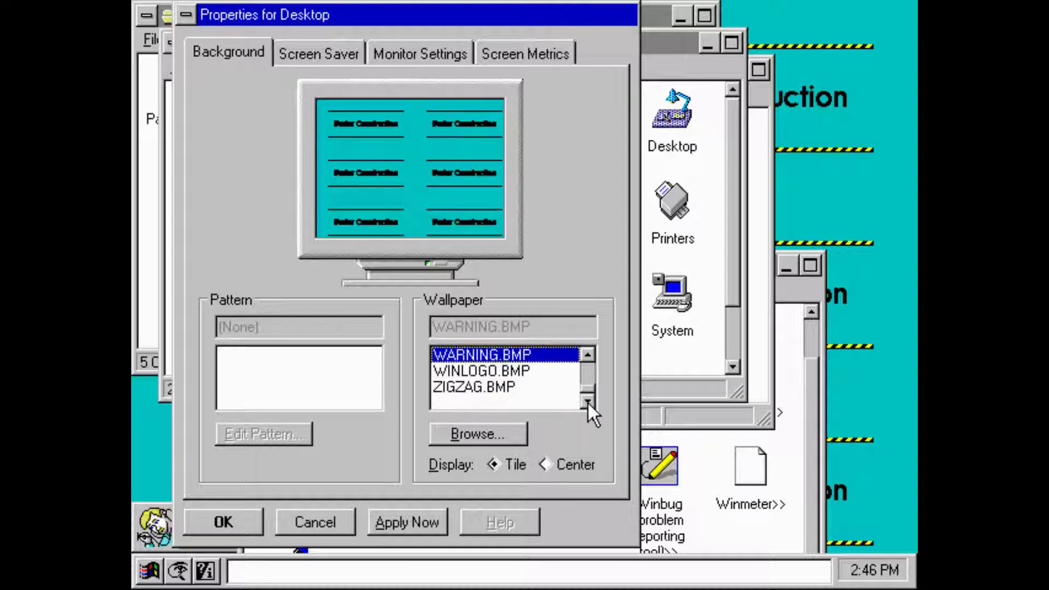
pyautogui.click(533, 388)
pyautogui.click(530, 370)
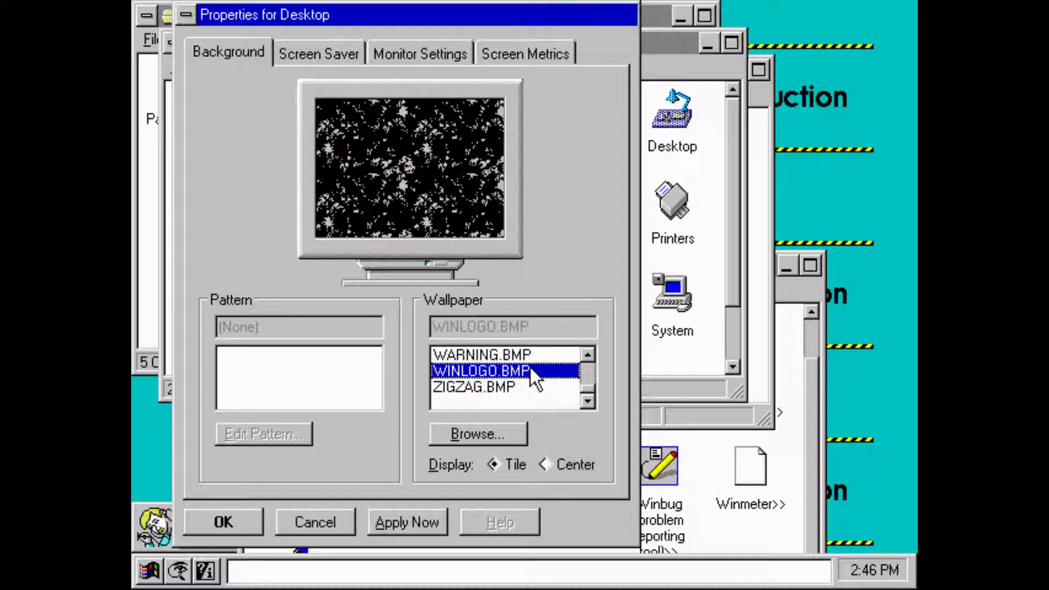
pyautogui.click(434, 515)
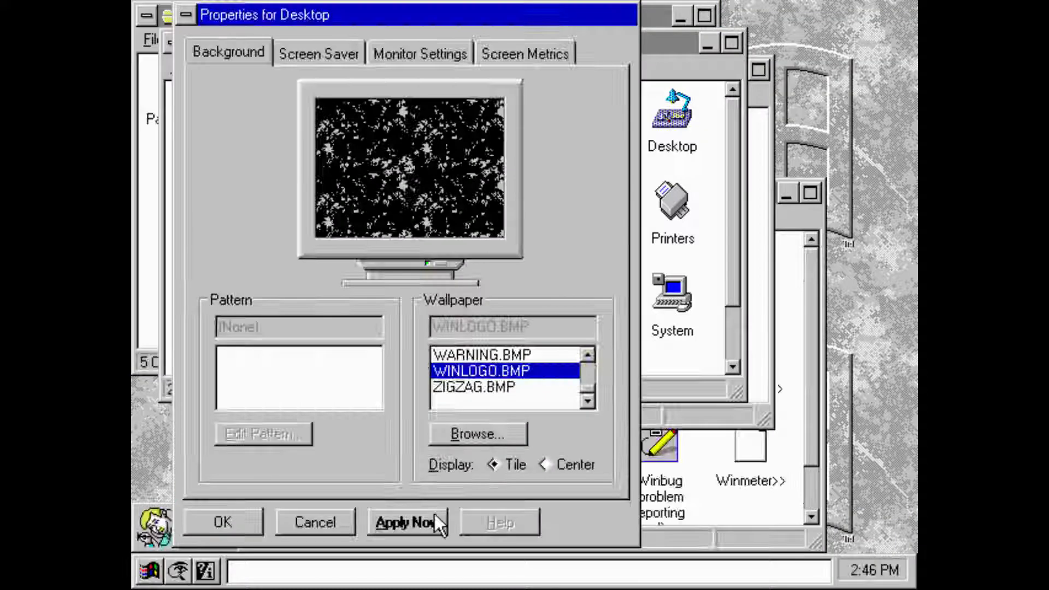
# - Preview Flying Windows and Mystify screen savers, then choose Starfield Simulation
pyautogui.click(321, 52)
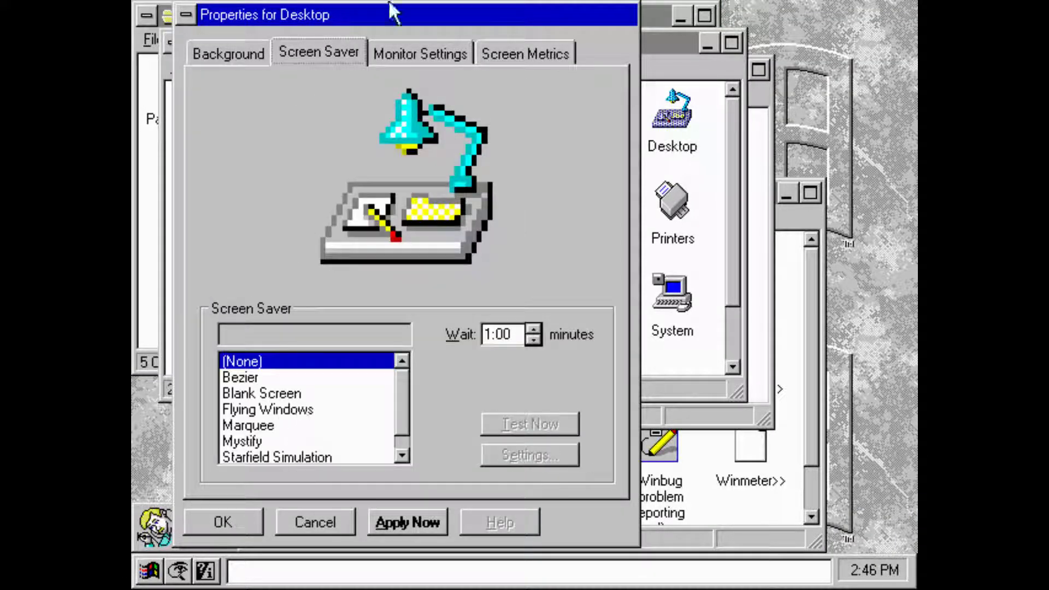
pyautogui.click(292, 411)
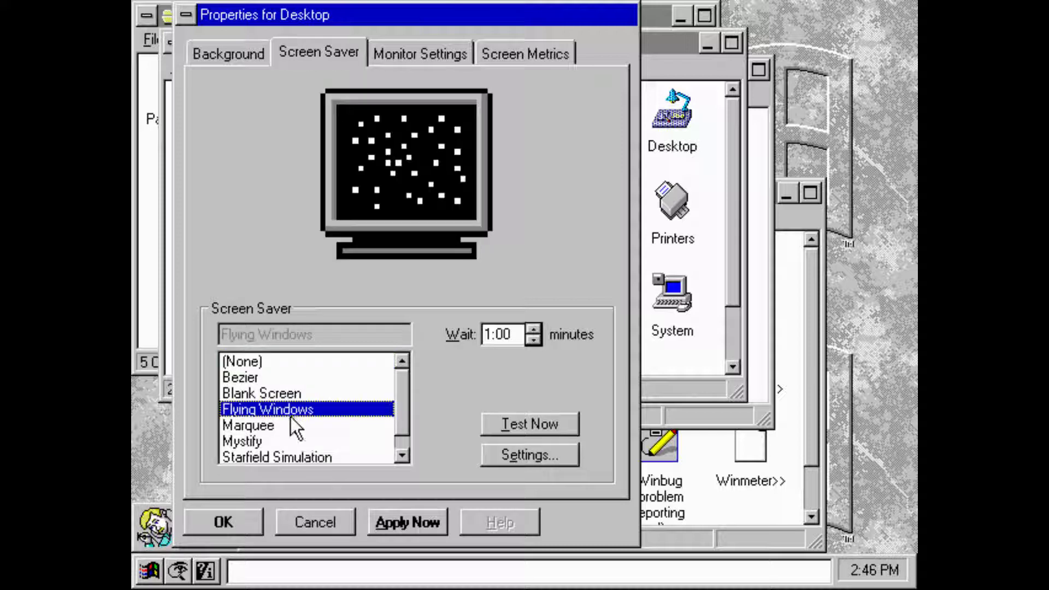
pyautogui.click(284, 393)
pyautogui.click(285, 440)
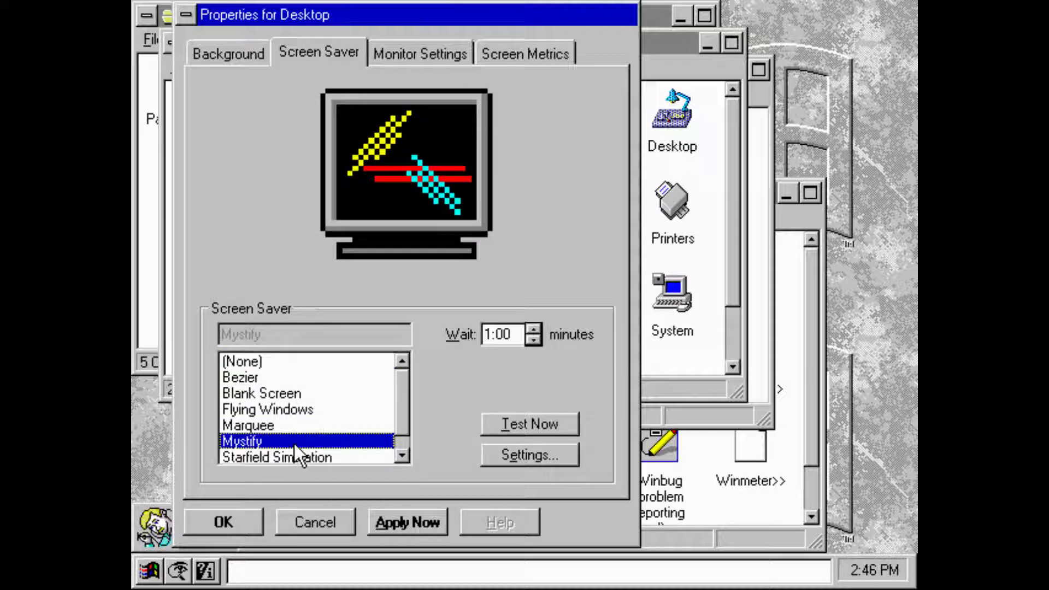
pyautogui.click(313, 457)
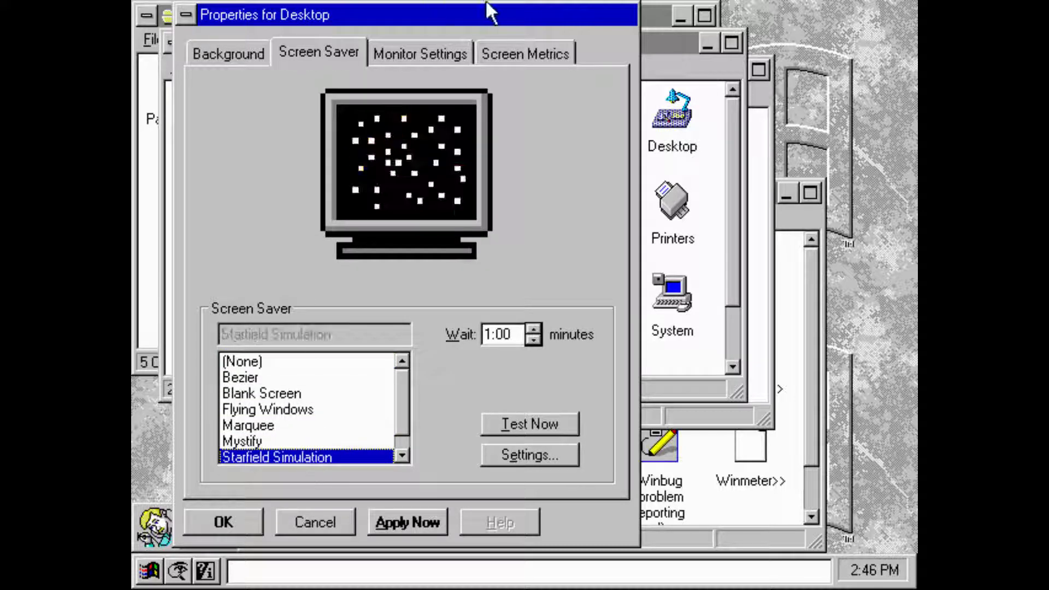
# - Switch the display to 1024 x 768 at 256 colours, keep it, and close Desktop properties
pyautogui.click(440, 58)
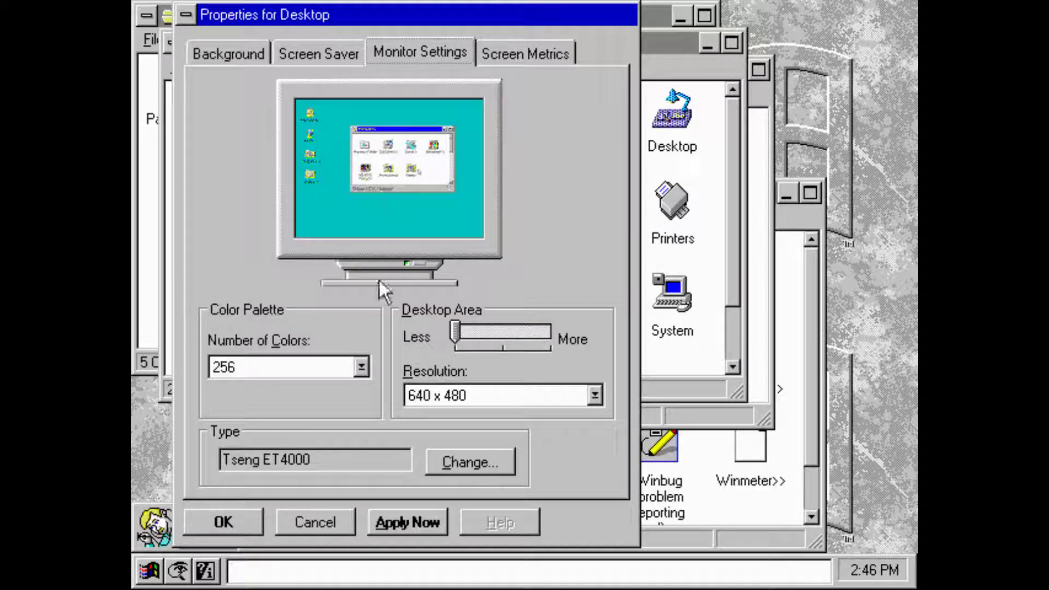
pyautogui.click(363, 366)
pyautogui.click(363, 366)
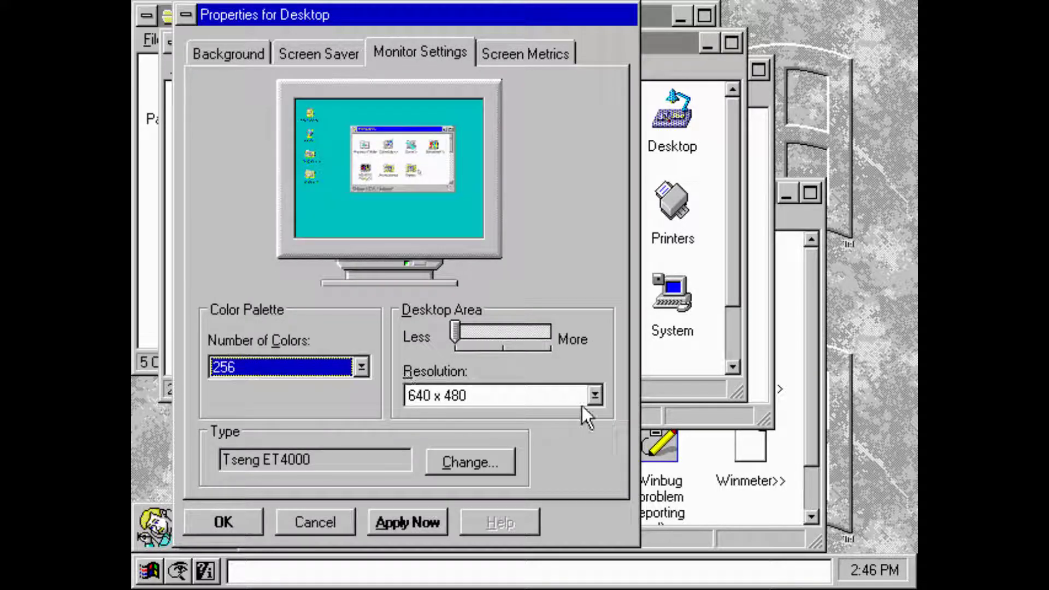
pyautogui.click(594, 396)
pyautogui.click(542, 447)
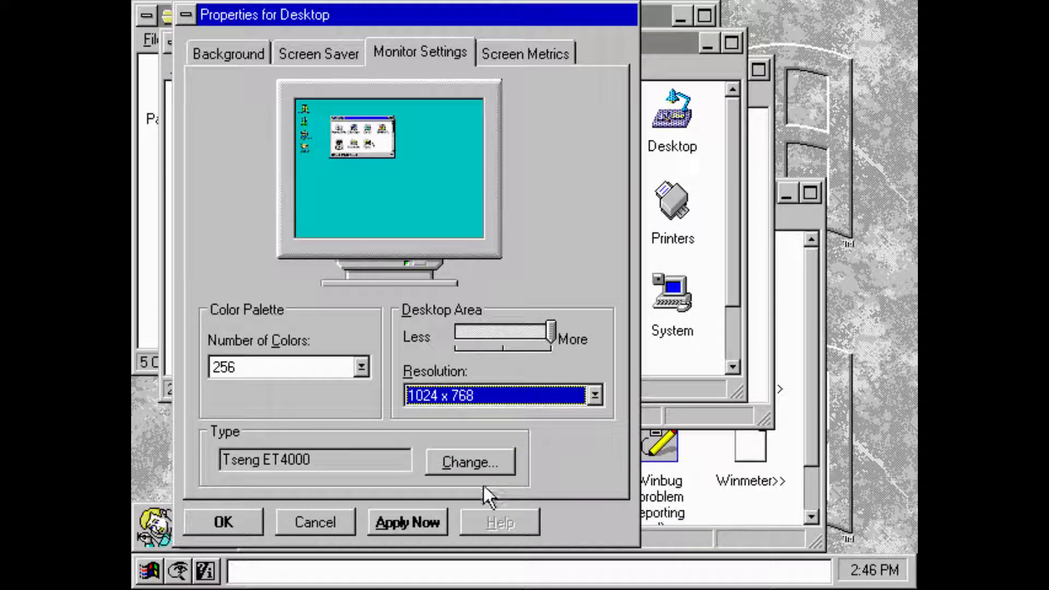
pyautogui.click(389, 518)
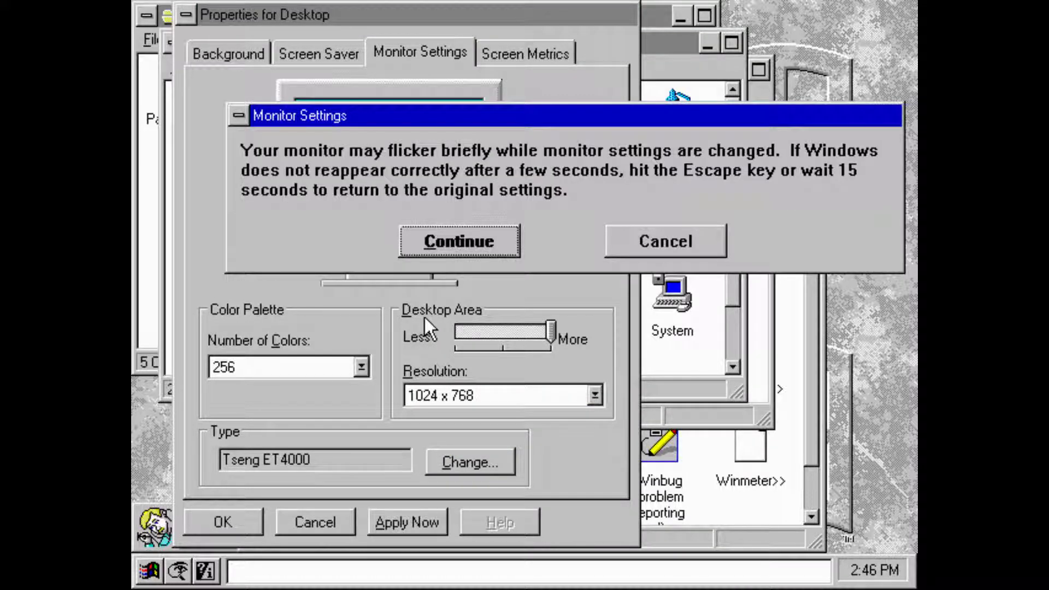
pyautogui.click(445, 233)
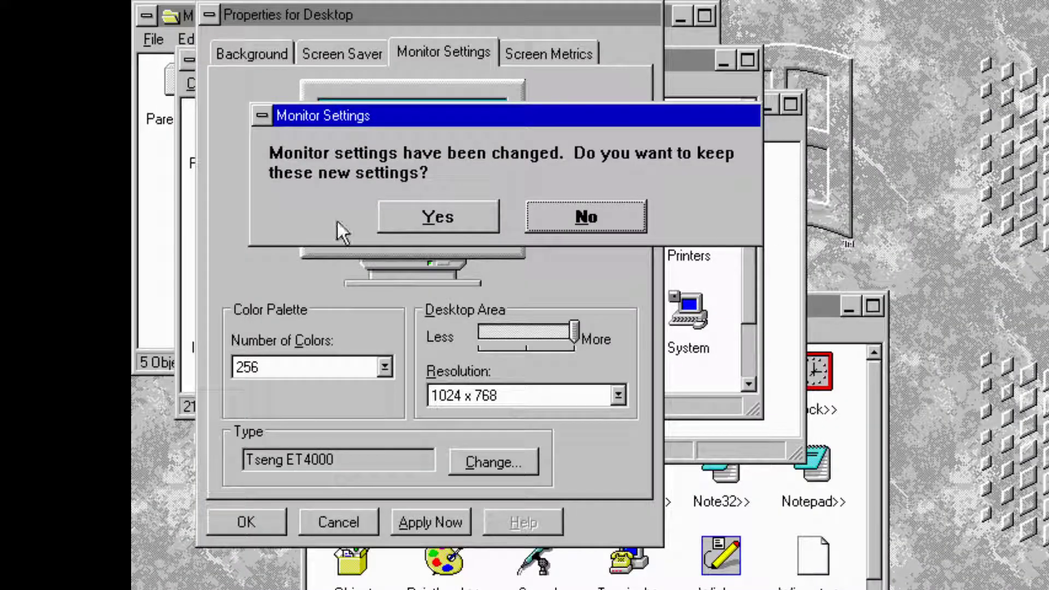
pyautogui.click(388, 218)
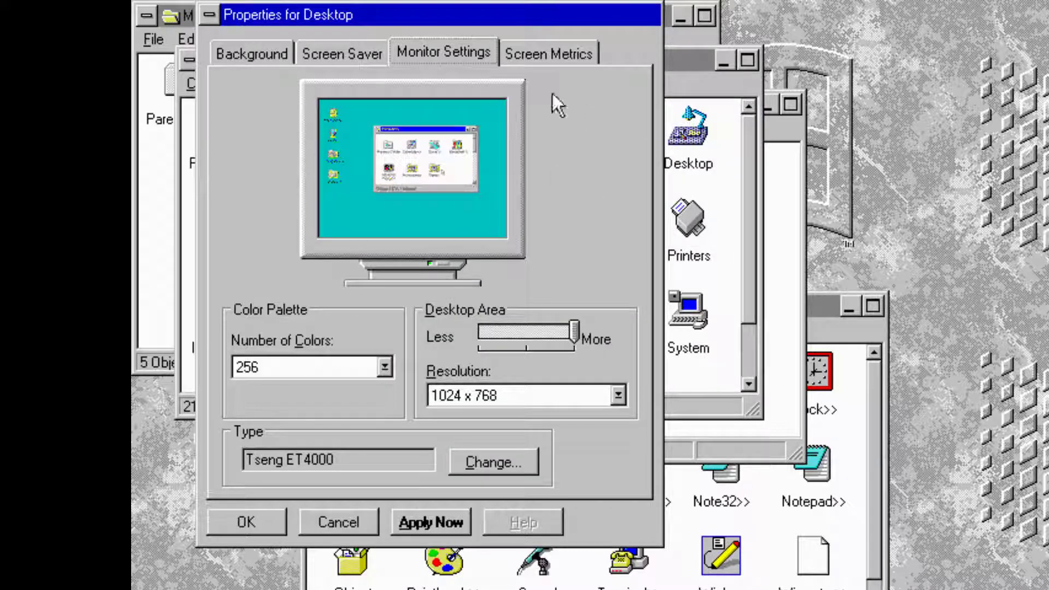
pyautogui.click(277, 526)
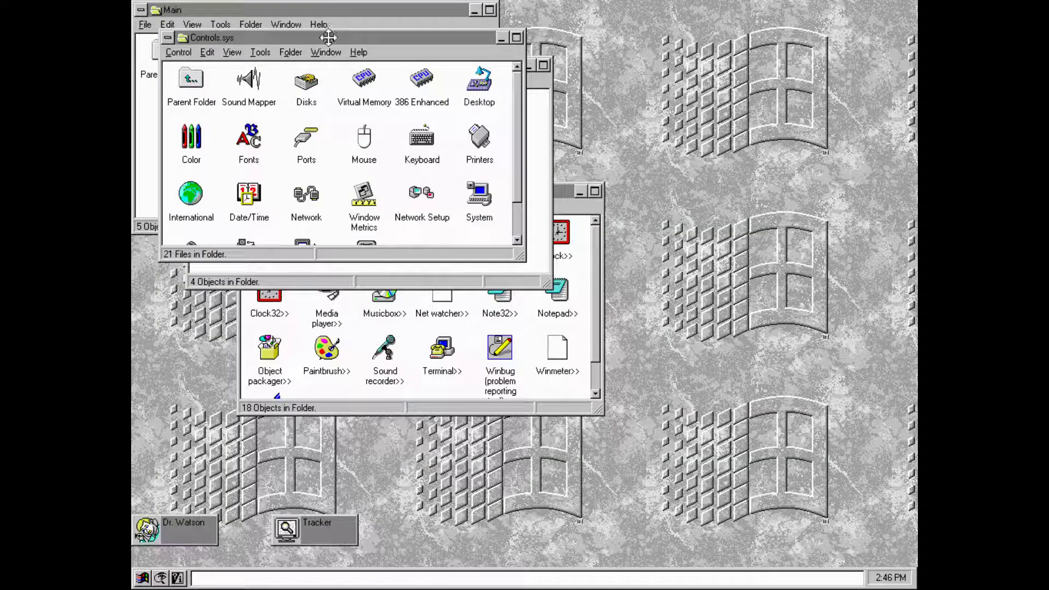
# - Move the Controls.sys window down right, then open and close System properties
pyautogui.click(479, 88)
pyautogui.moveTo(329, 38); pyautogui.dragTo(511, 109)
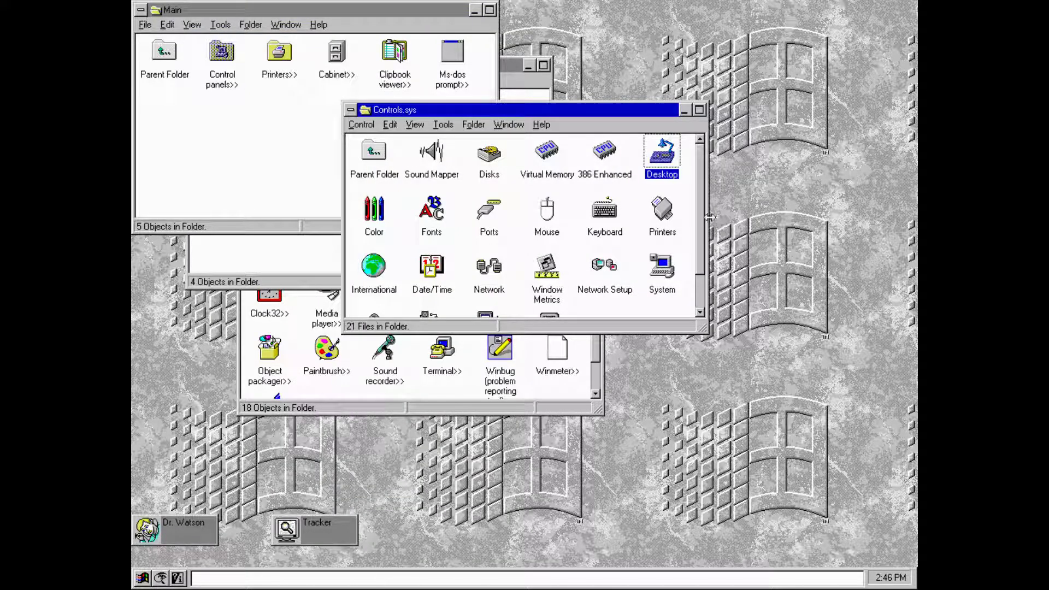
pyautogui.scroll(-2, 692, 312)
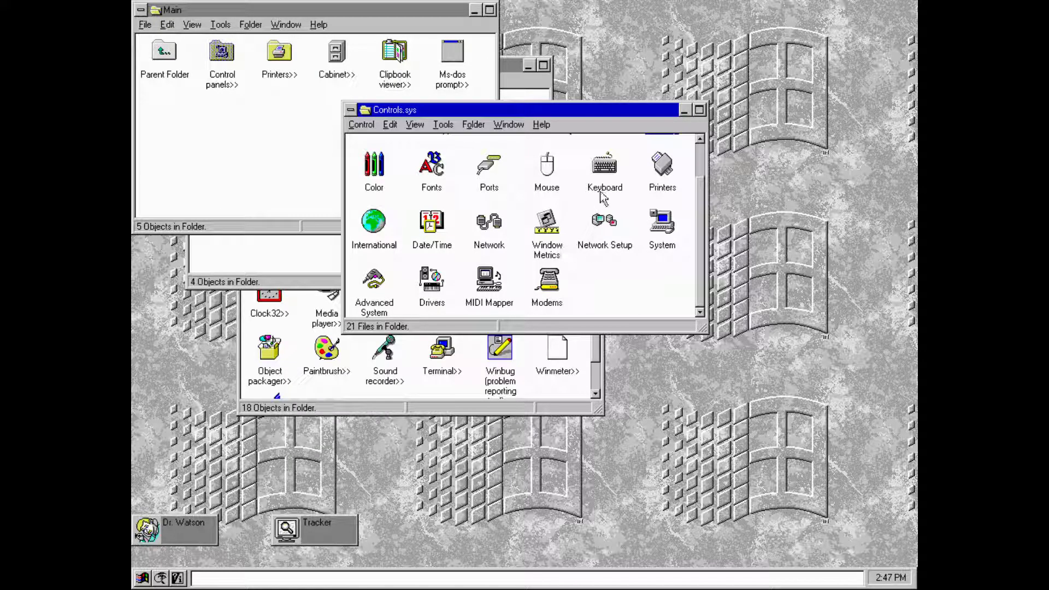
pyautogui.moveTo(701, 192); pyautogui.dragTo(700, 231)
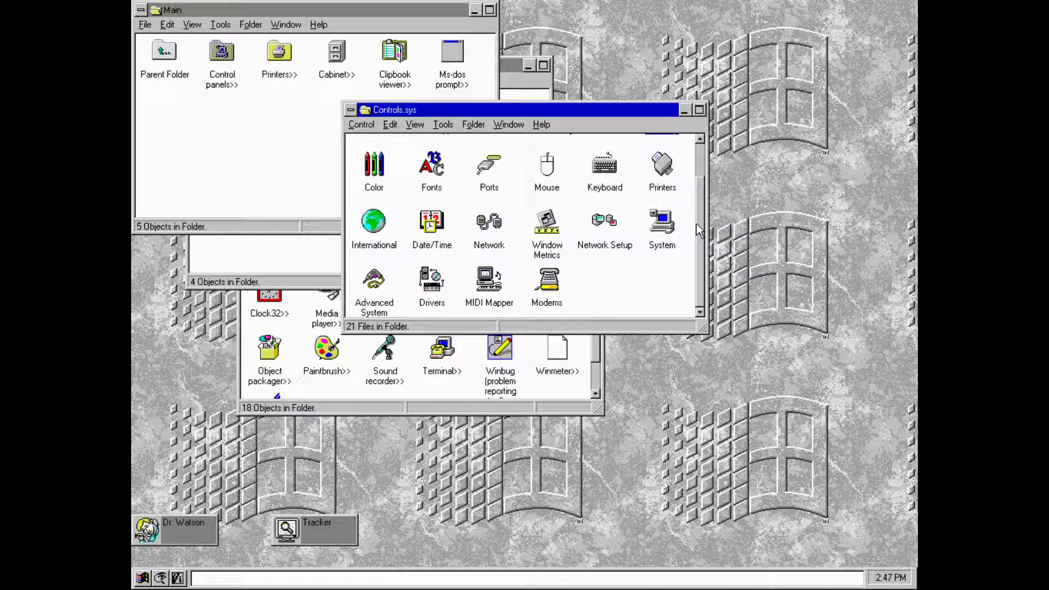
pyautogui.doubleClick(673, 246)
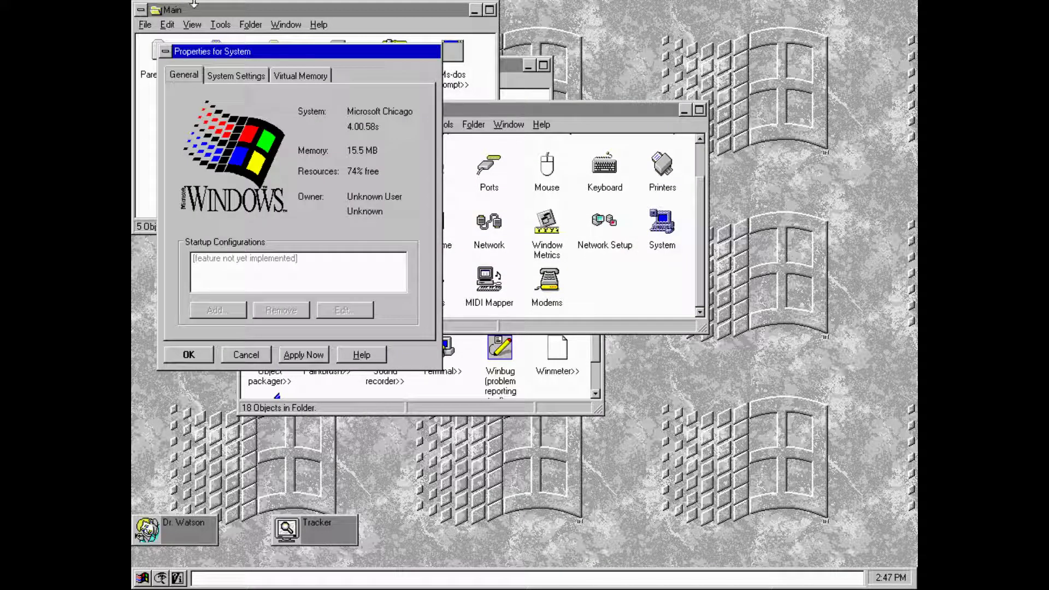
pyautogui.click(165, 51)
pyautogui.click(177, 84)
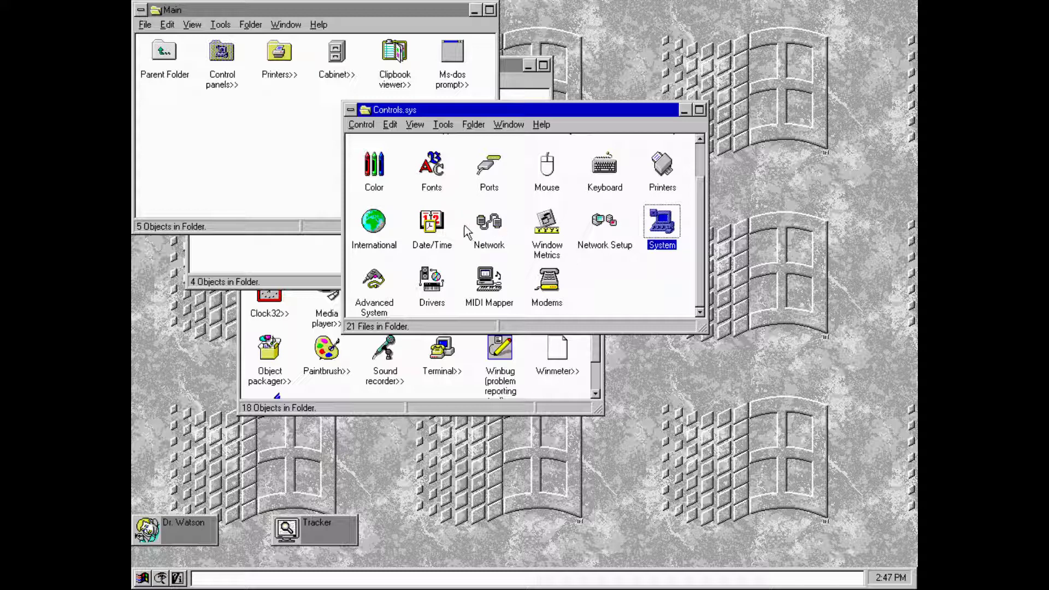
# - Select the Drivers item and close the Controls.sys window from its Control menu
pyautogui.click(432, 288)
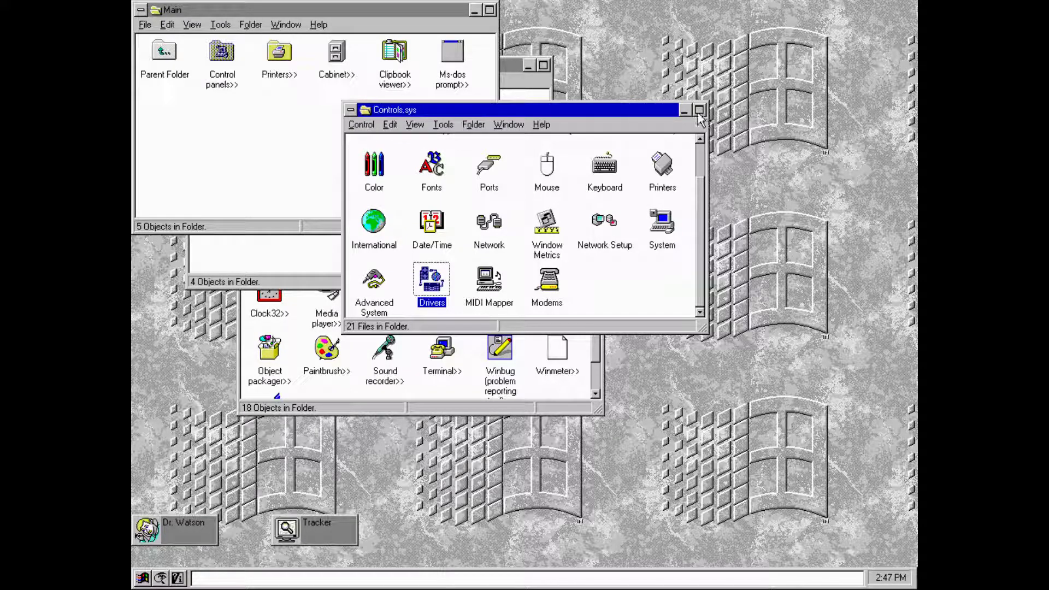
pyautogui.click(349, 125)
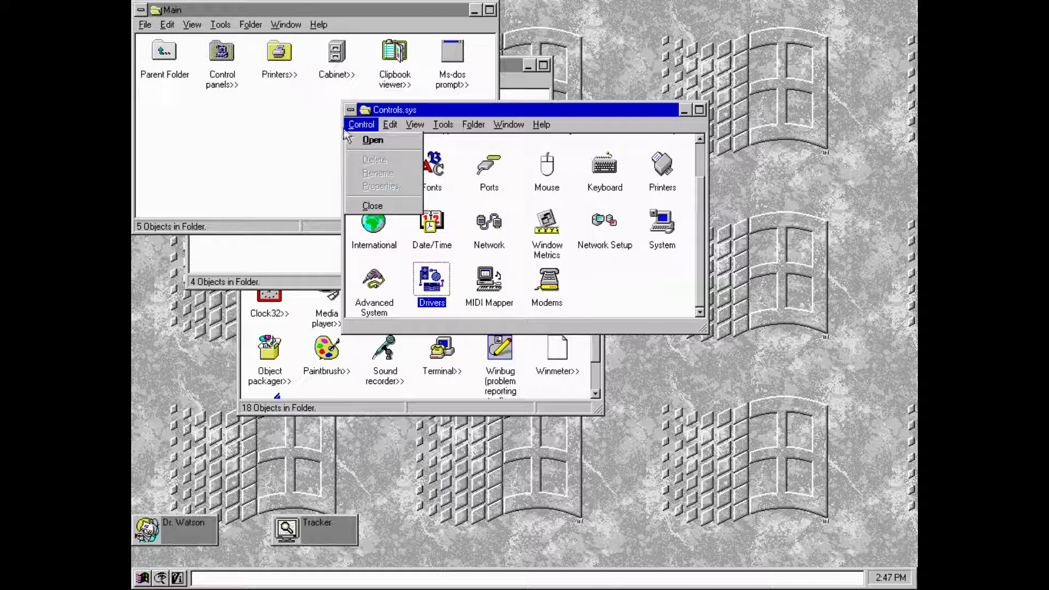
pyautogui.press('Down')
pyautogui.press('Down')
pyautogui.press('Down')
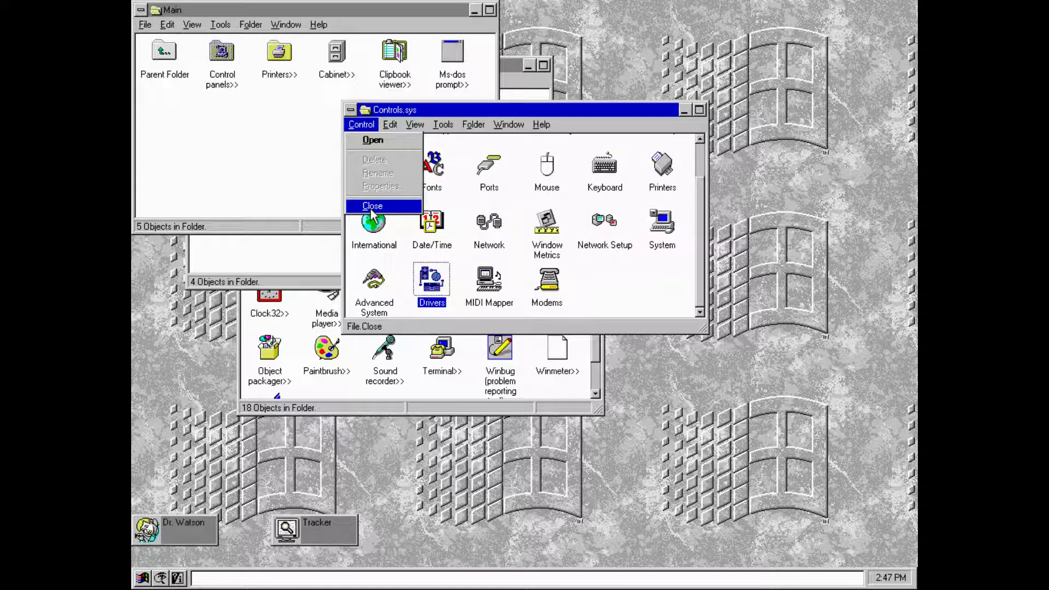
pyautogui.click(371, 210)
# - Close the Main folder window and move the Programs window down and right
pyautogui.click(144, 24)
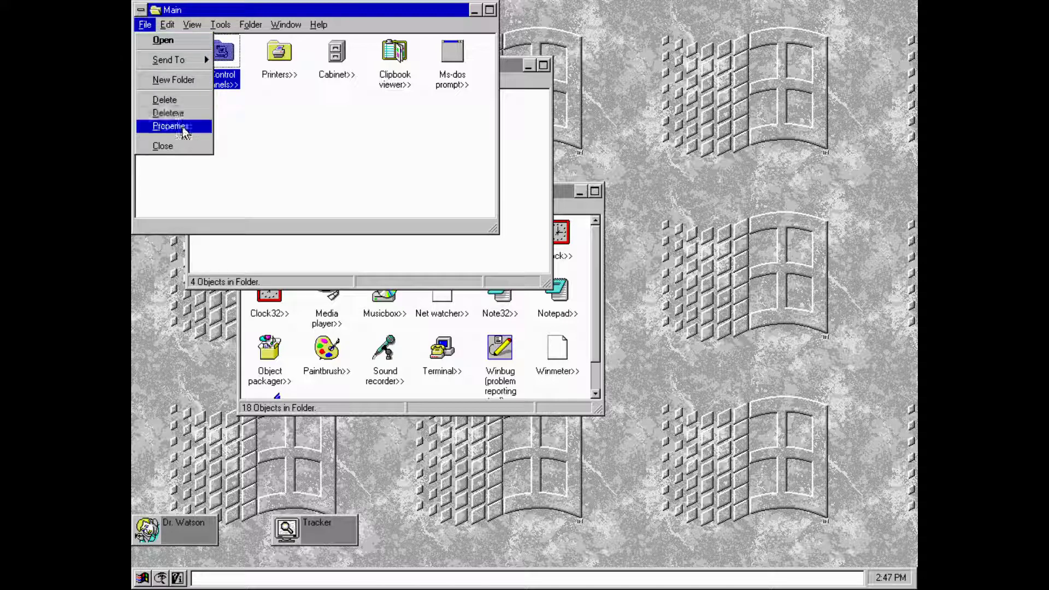
pyautogui.click(186, 147)
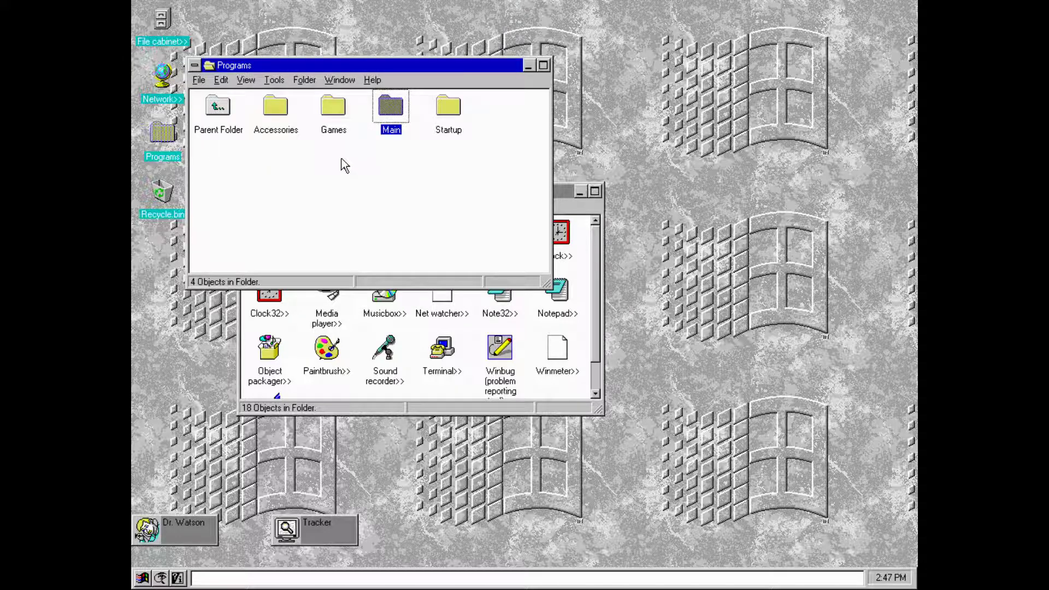
pyautogui.moveTo(356, 66); pyautogui.dragTo(525, 222)
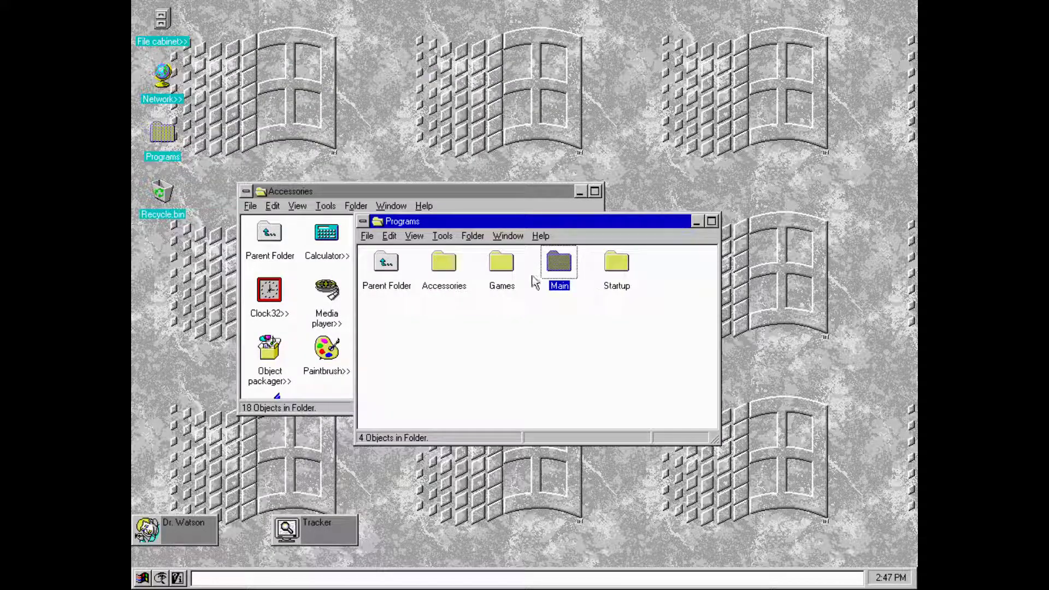
# - Move the Programs window to the top right and the Accessories window lower right
pyautogui.click(378, 235)
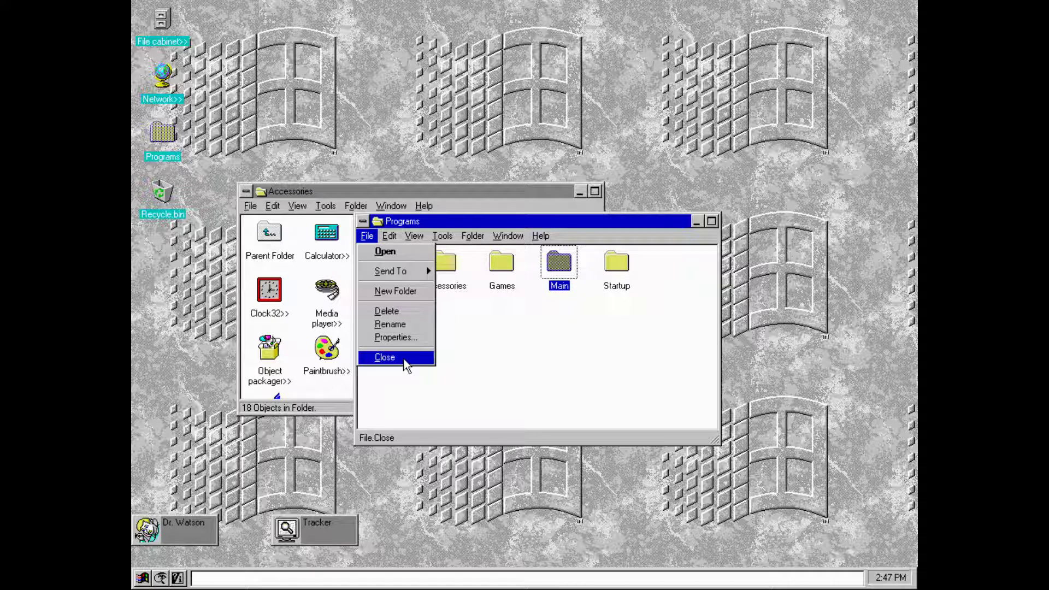
pyautogui.moveTo(443, 240)
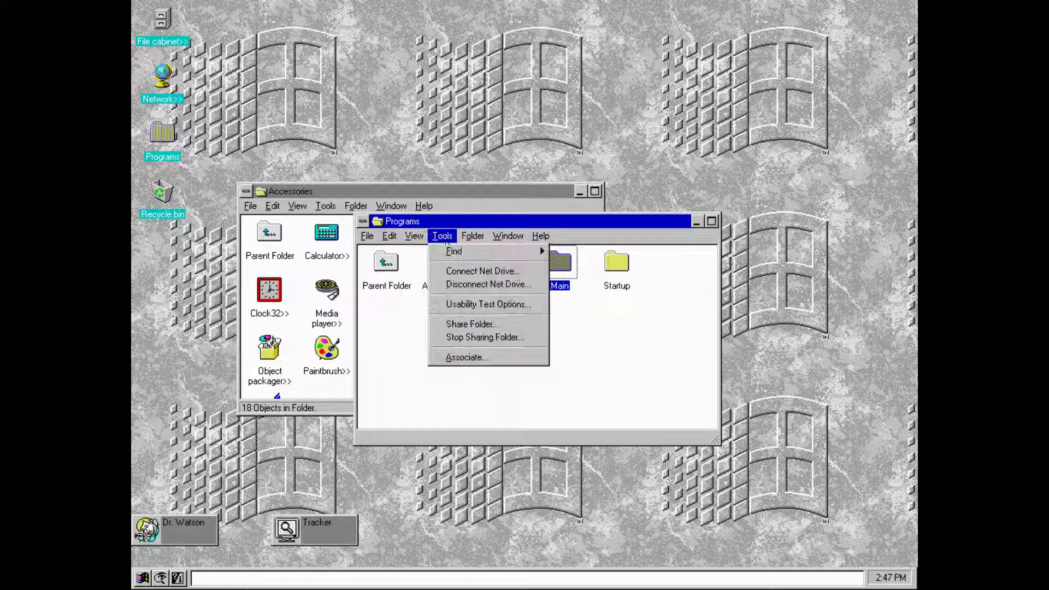
pyautogui.moveTo(502, 241)
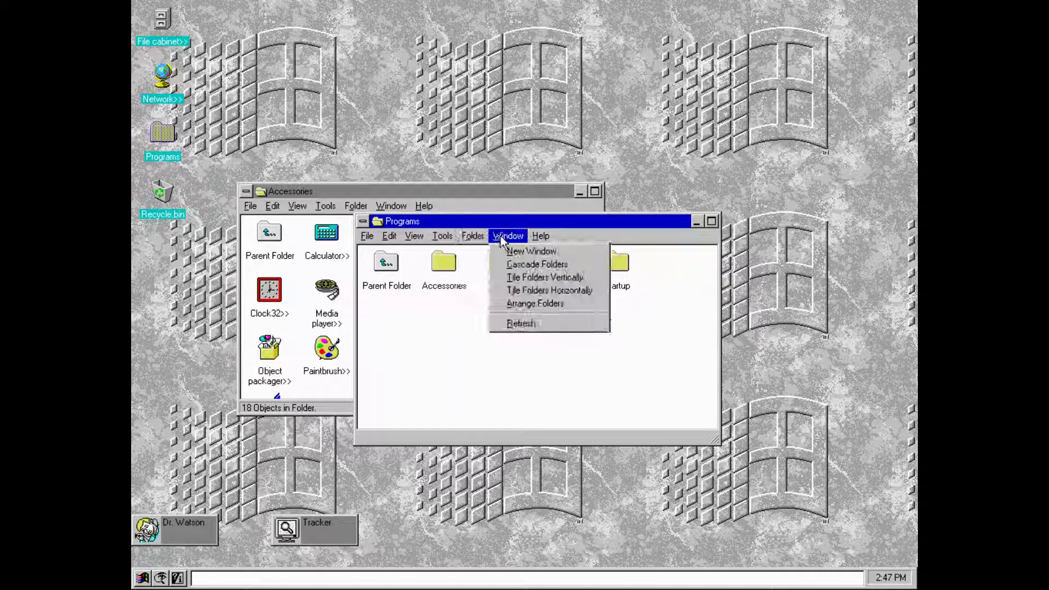
pyautogui.click(788, 206)
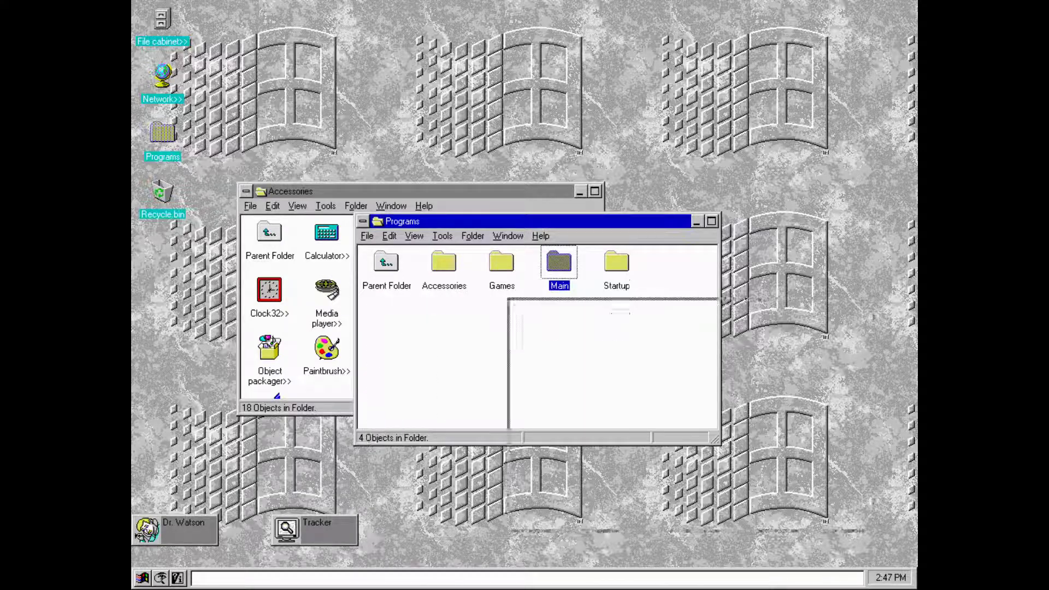
pyautogui.moveTo(437, 221); pyautogui.dragTo(567, 22)
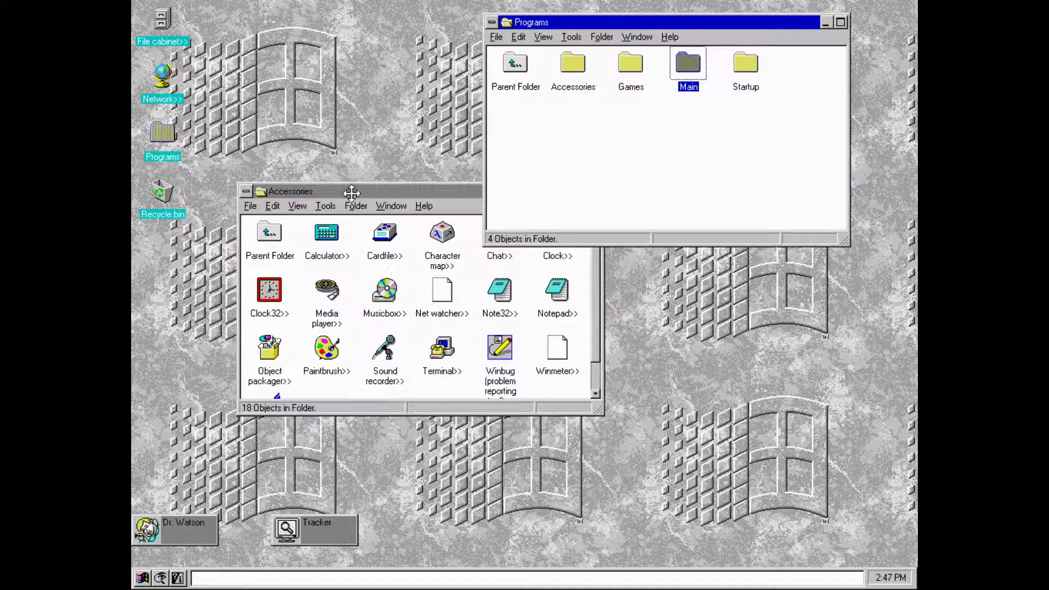
pyautogui.moveTo(351, 192); pyautogui.dragTo(380, 260)
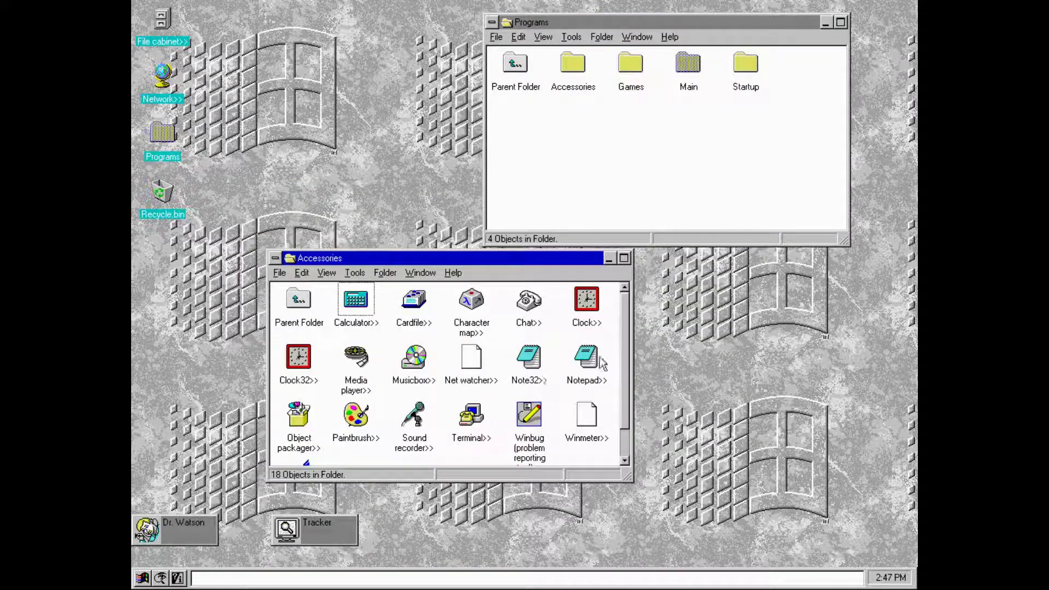
pyautogui.moveTo(624, 383); pyautogui.dragTo(611, 456)
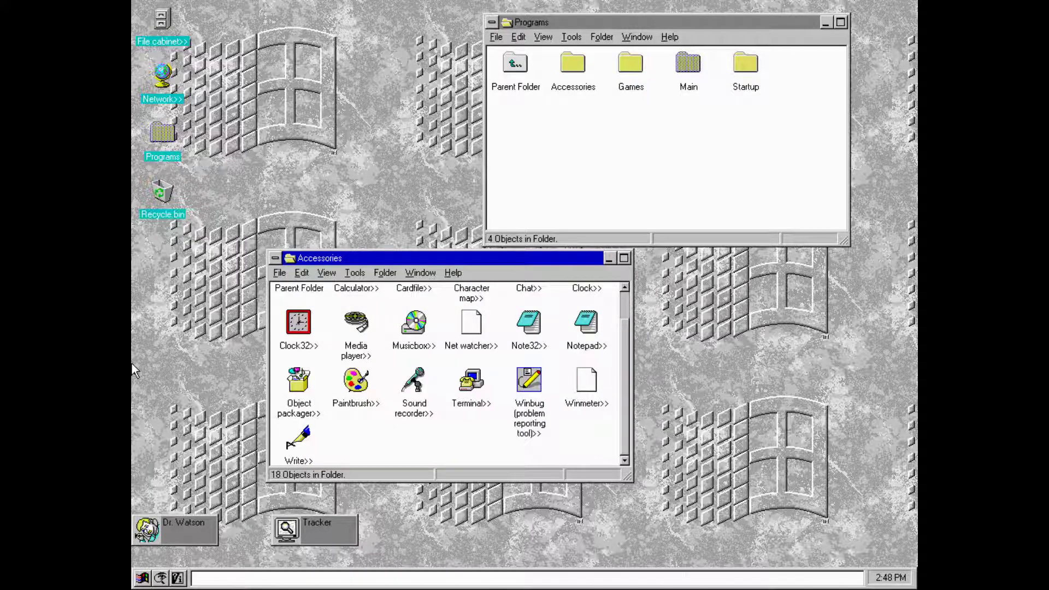
# - Start a new Write document, type three lines beginning with hello world, and check Help
pyautogui.doubleClick(298, 437)
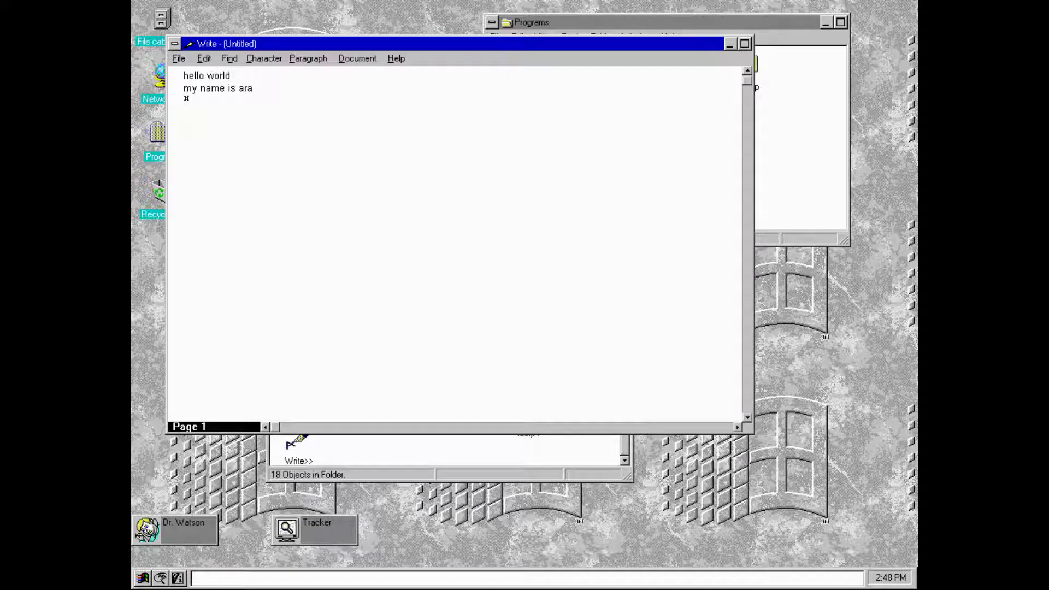
pyautogui.write('ws it going')
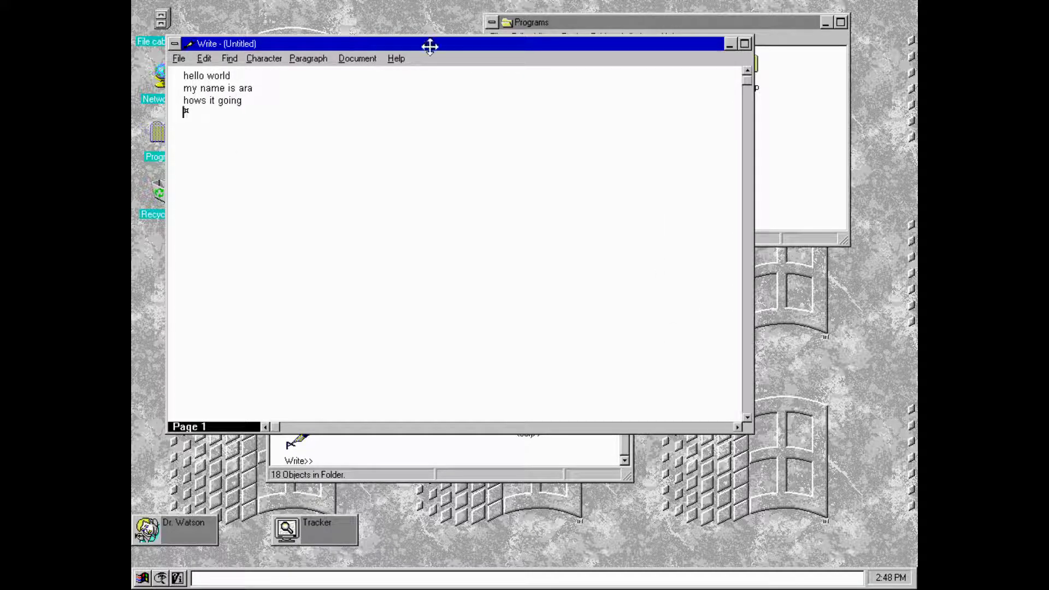
pyautogui.click(396, 58)
pyautogui.press('Escape')
pyautogui.press('Escape')
pyautogui.click(396, 58)
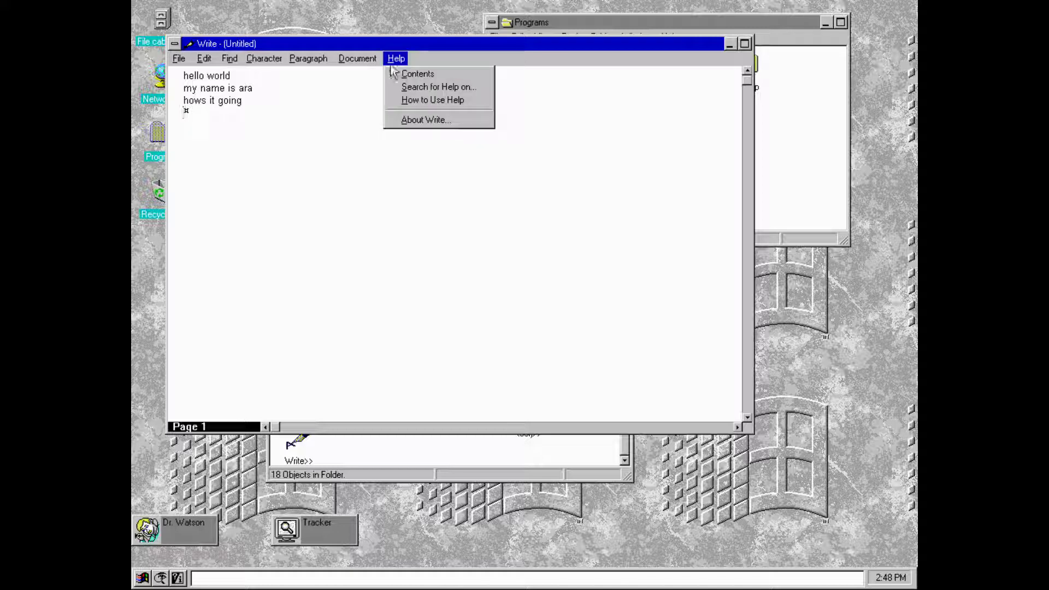
pyautogui.click(408, 131)
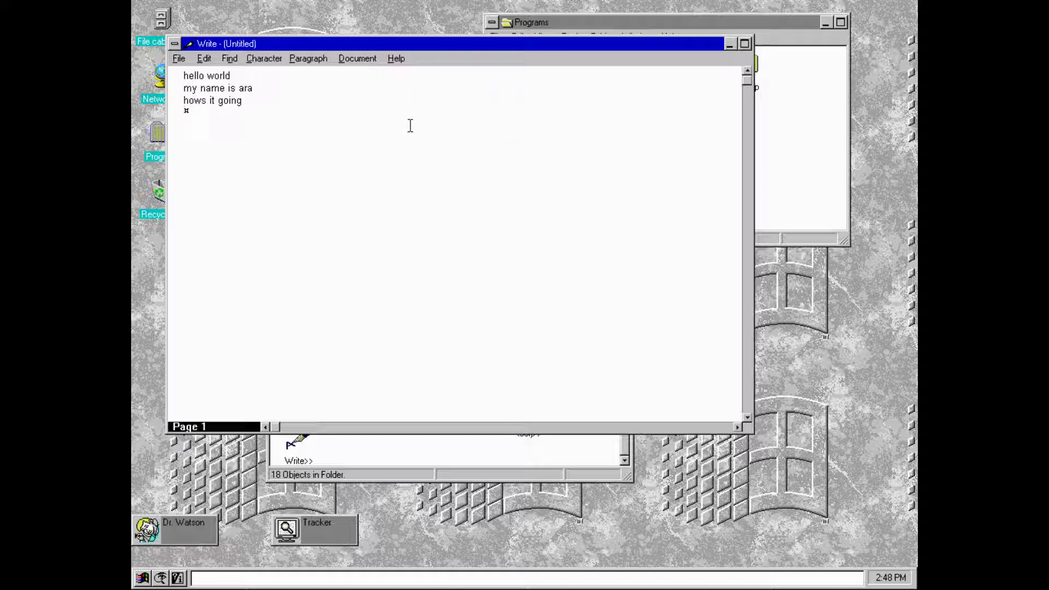
# - Exit Write, saving the note under the name hello
pyautogui.click(180, 59)
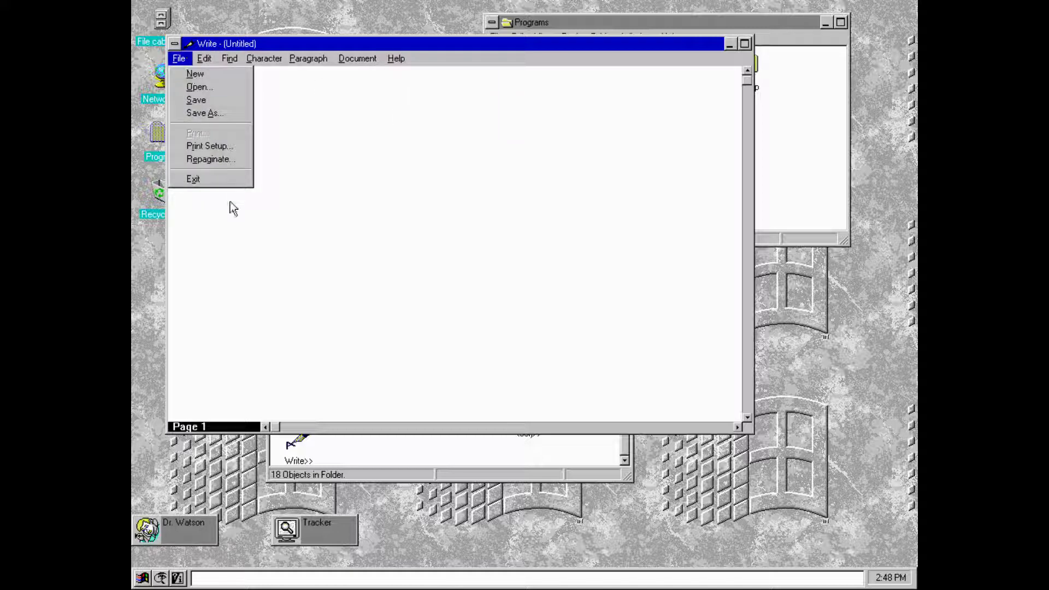
pyautogui.press('x')
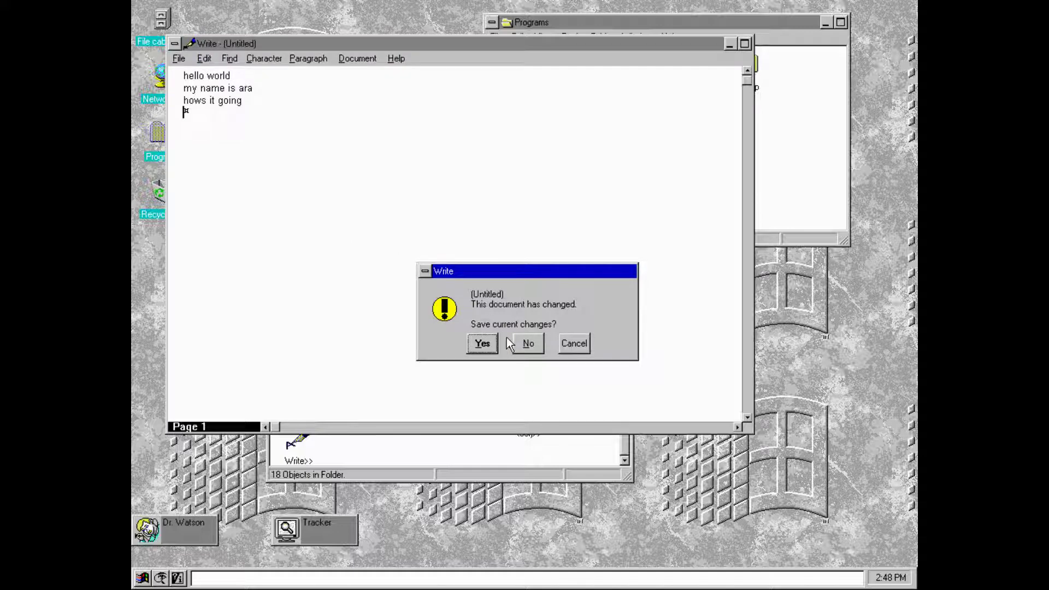
pyautogui.click(494, 343)
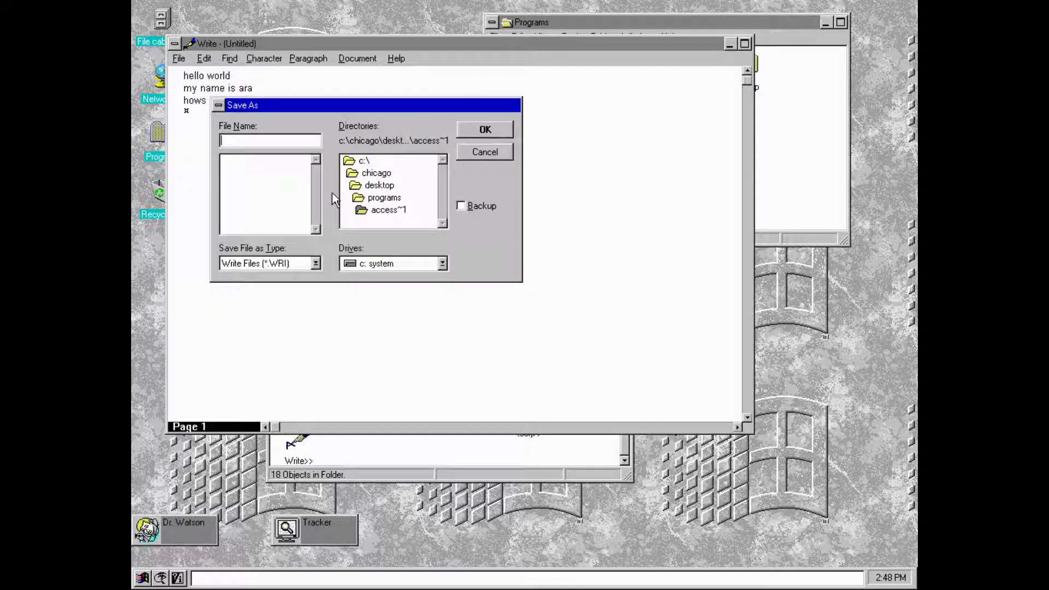
pyautogui.write('hello')
pyautogui.press('Return')
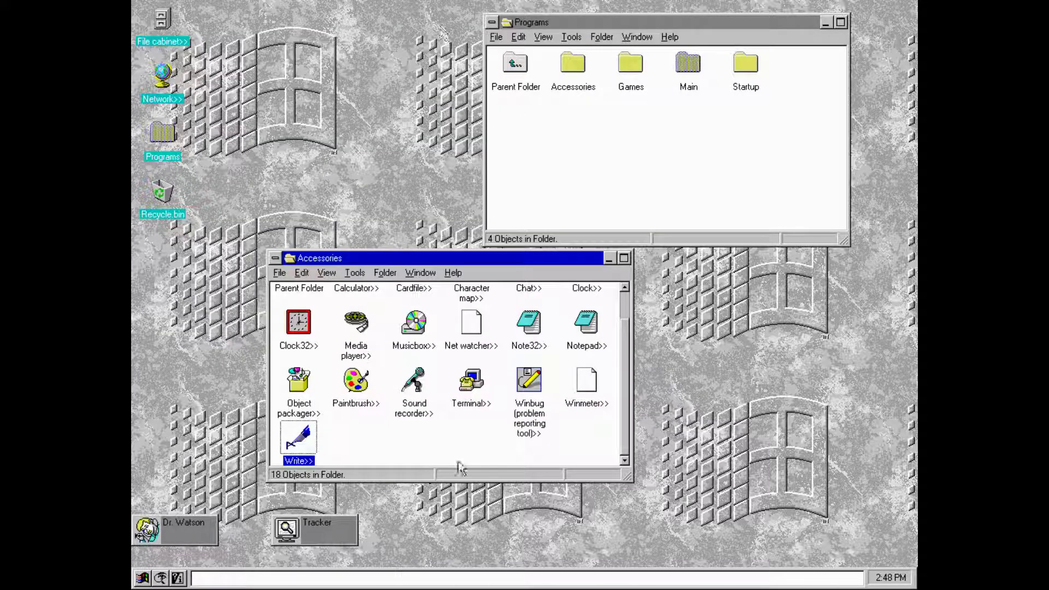
pyautogui.doubleClick(363, 331)
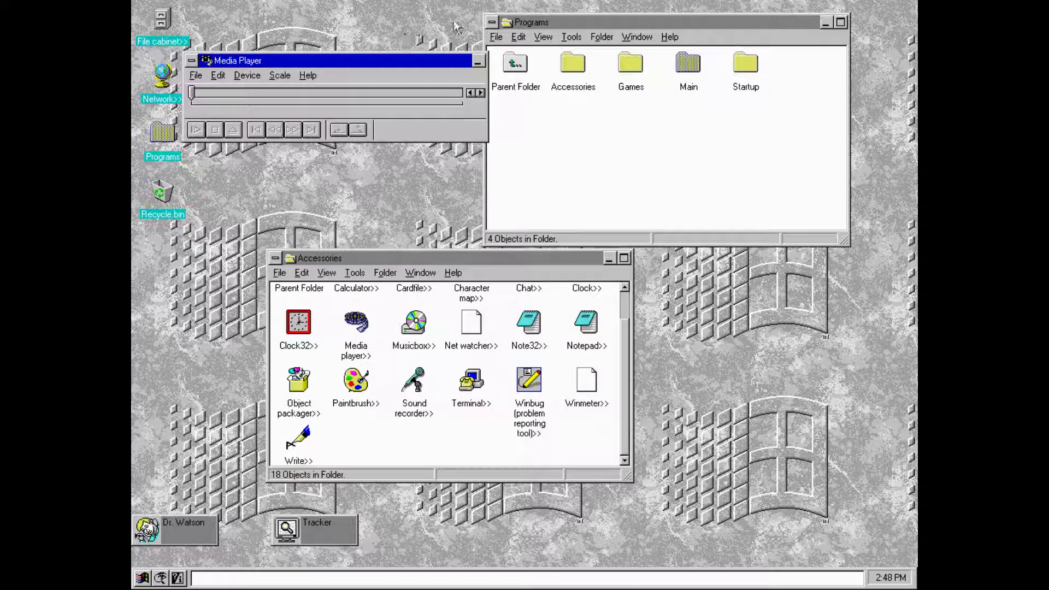
pyautogui.click(196, 75)
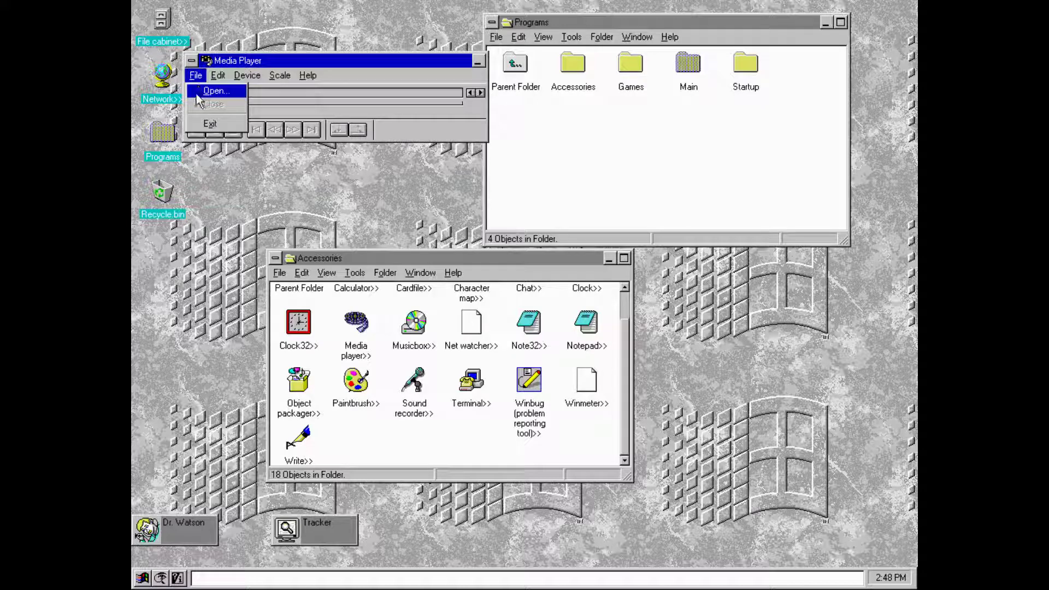
pyautogui.click(205, 122)
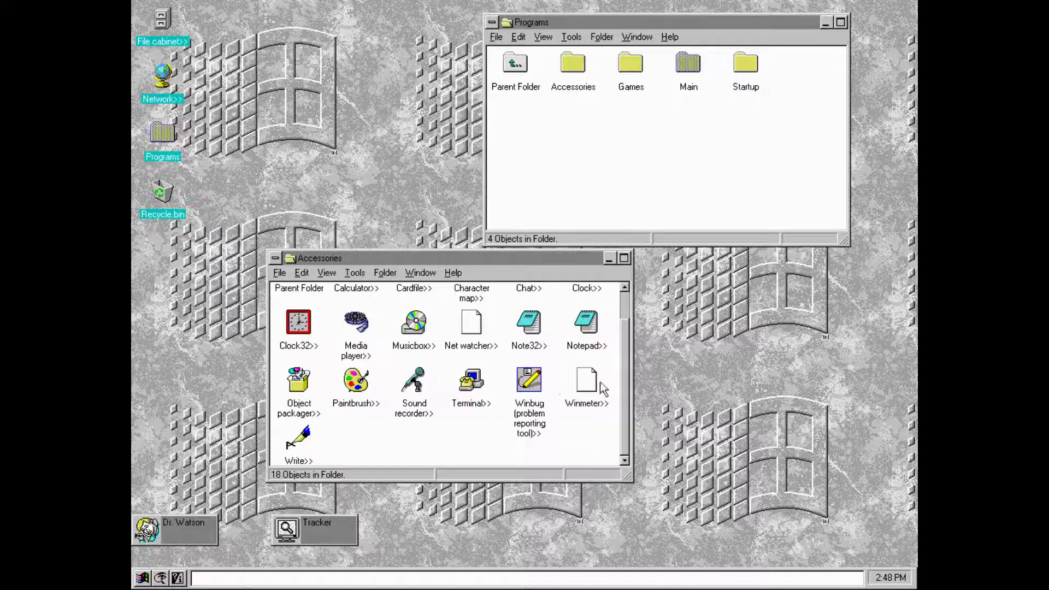
pyautogui.moveTo(629, 383); pyautogui.dragTo(625, 299)
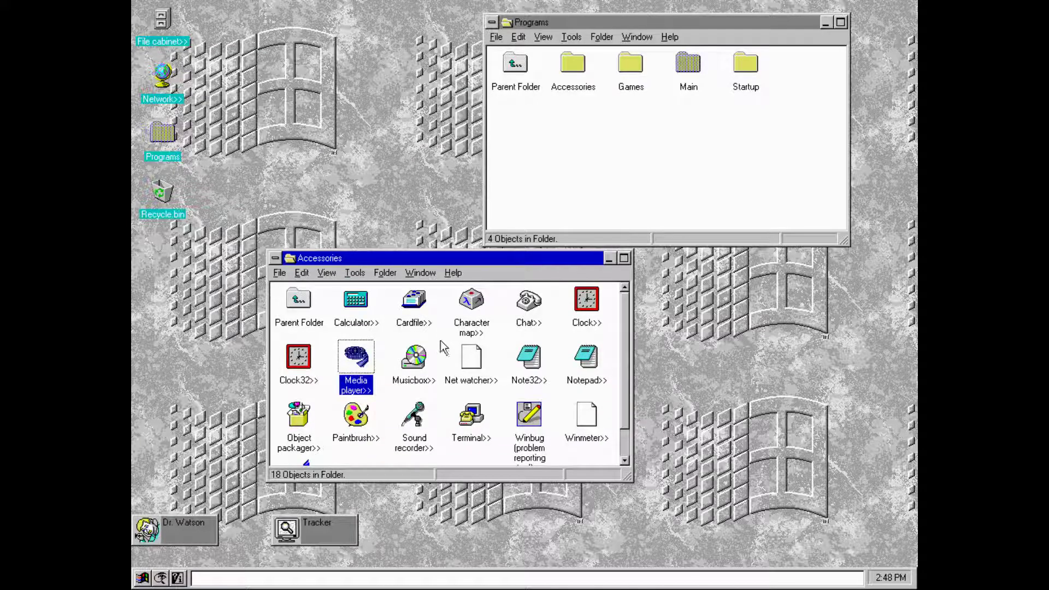
pyautogui.doubleClick(419, 313)
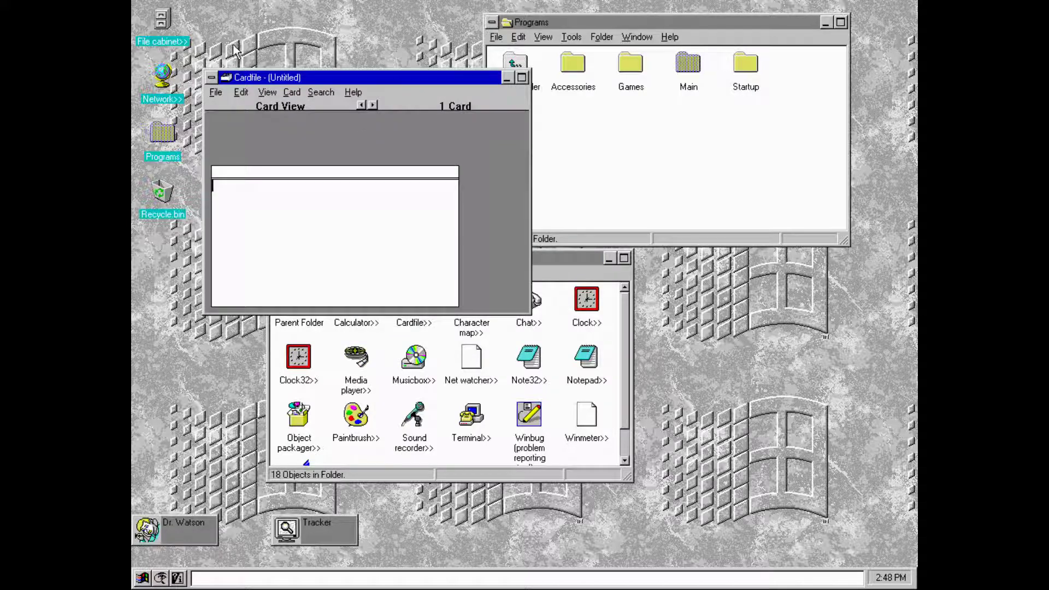
pyautogui.click(219, 93)
pyautogui.click(230, 234)
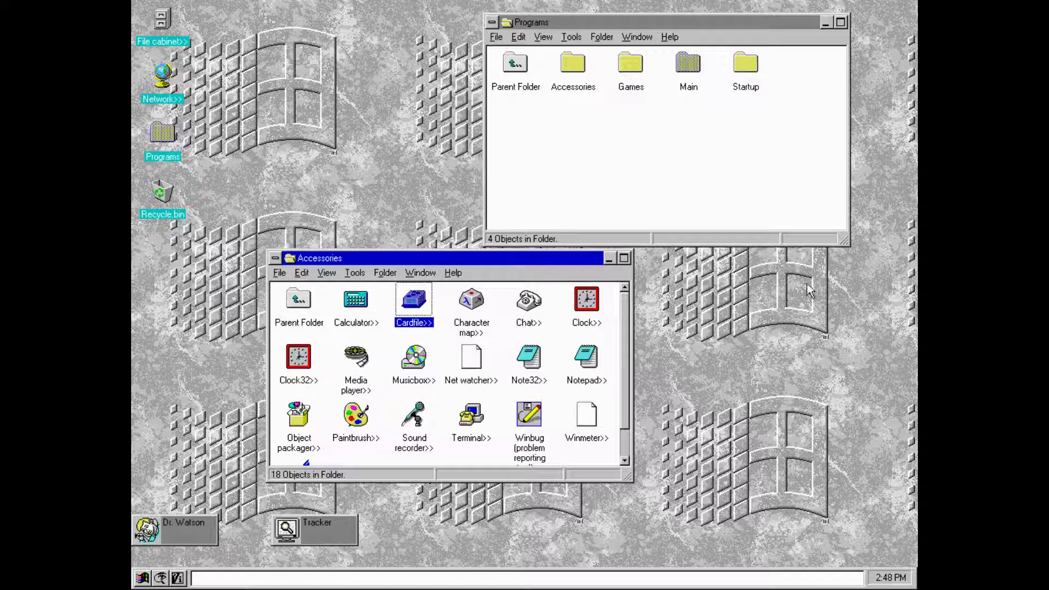
pyautogui.click(300, 356)
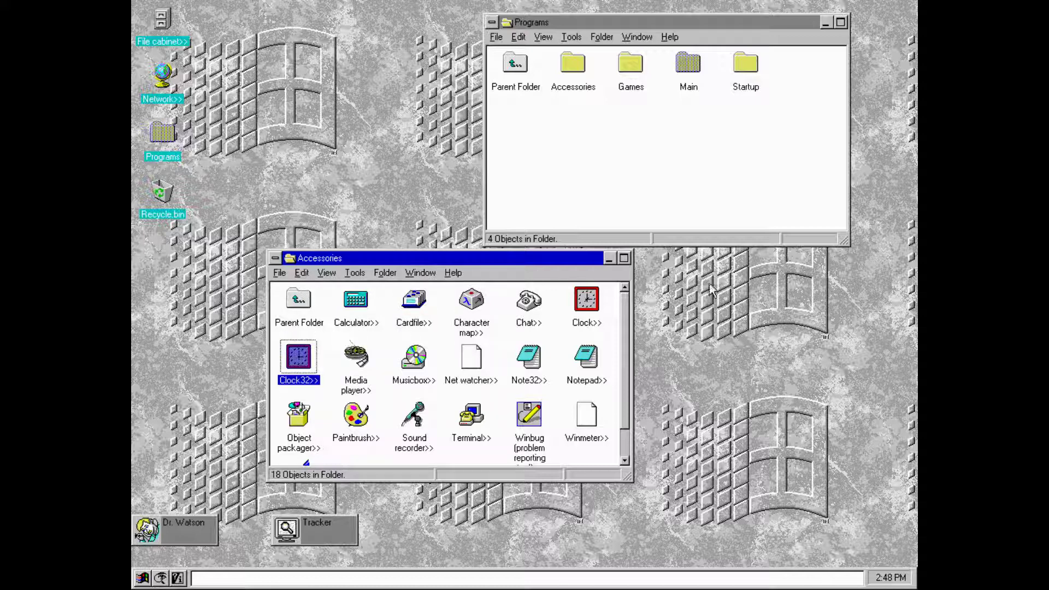
pyautogui.doubleClick(586, 301)
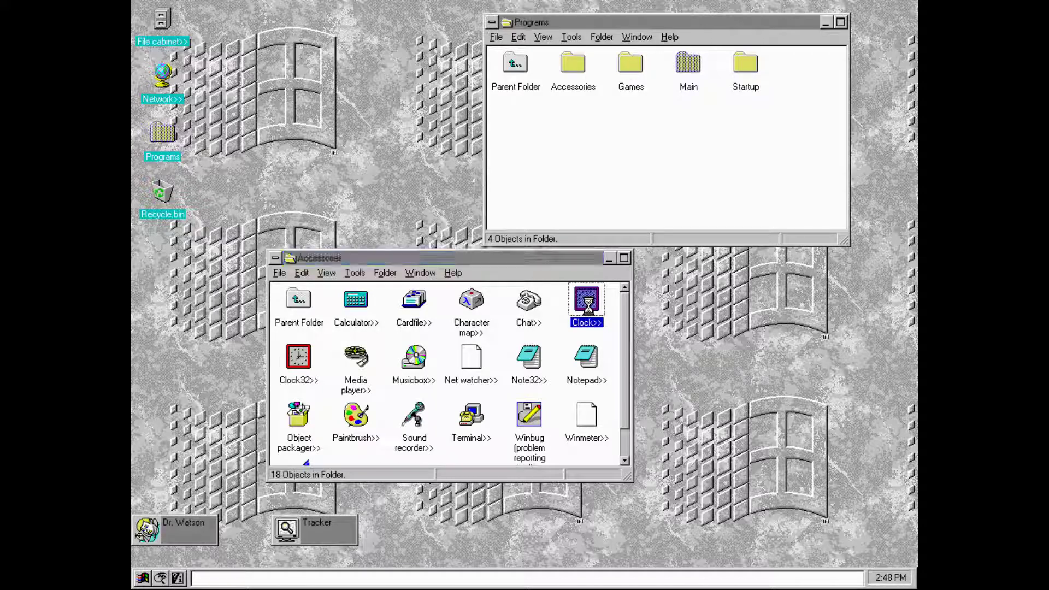
pyautogui.click(212, 106)
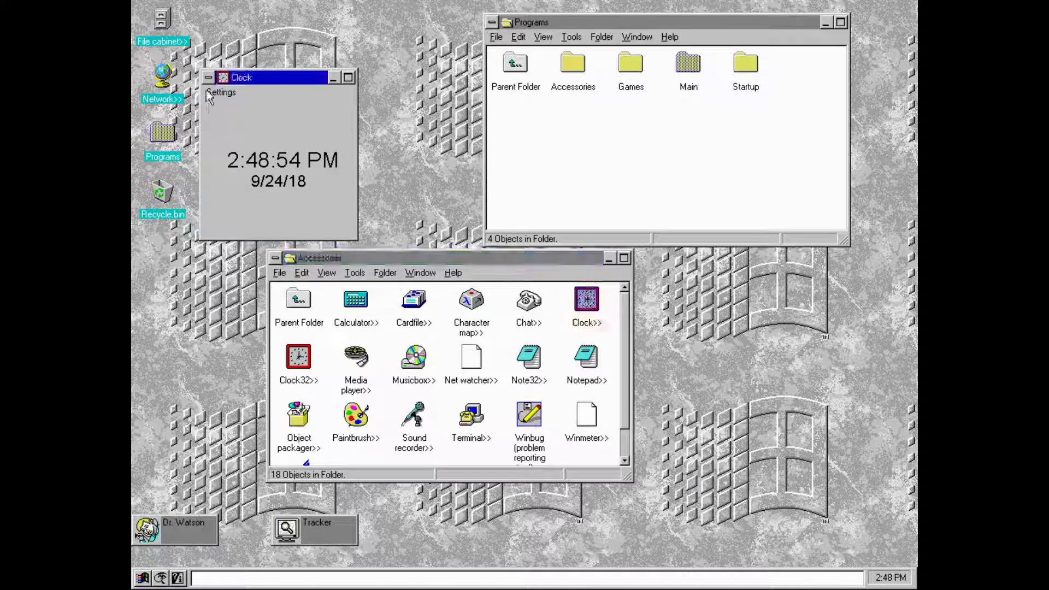
pyautogui.click(208, 77)
pyautogui.click(230, 165)
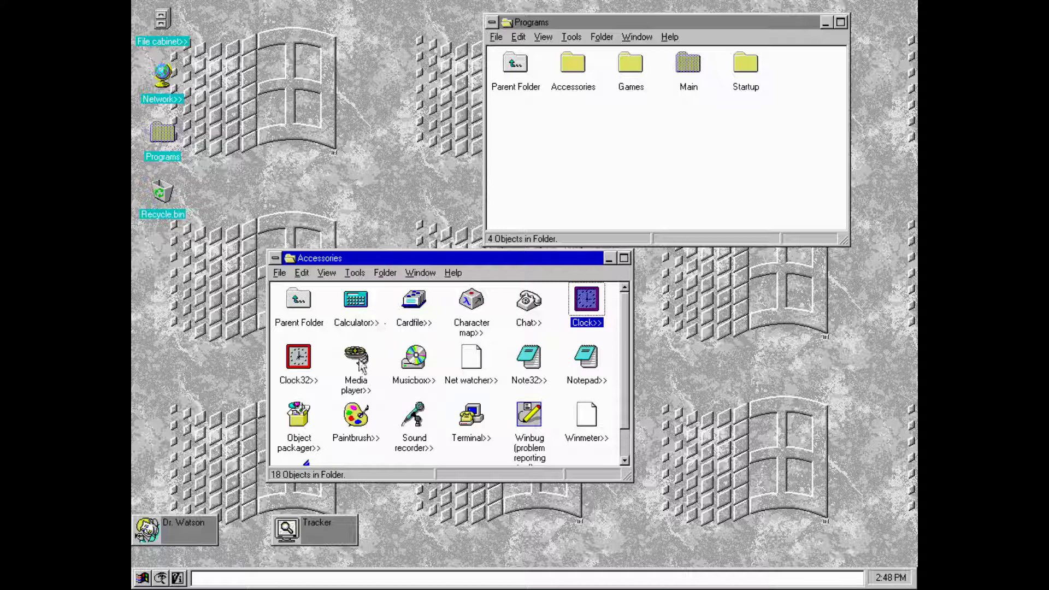
pyautogui.doubleClick(412, 365)
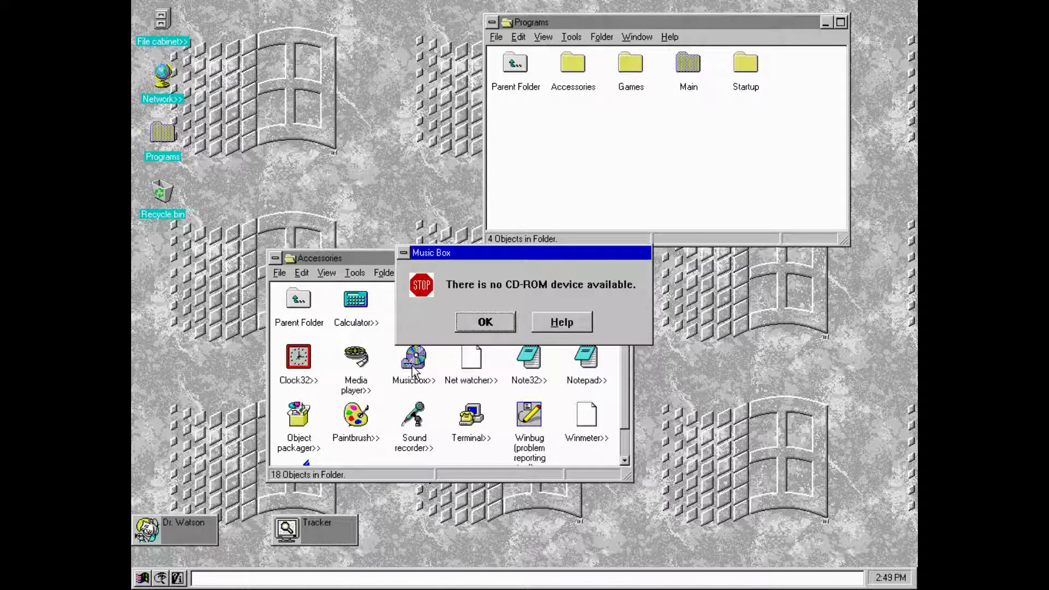
pyautogui.click(495, 322)
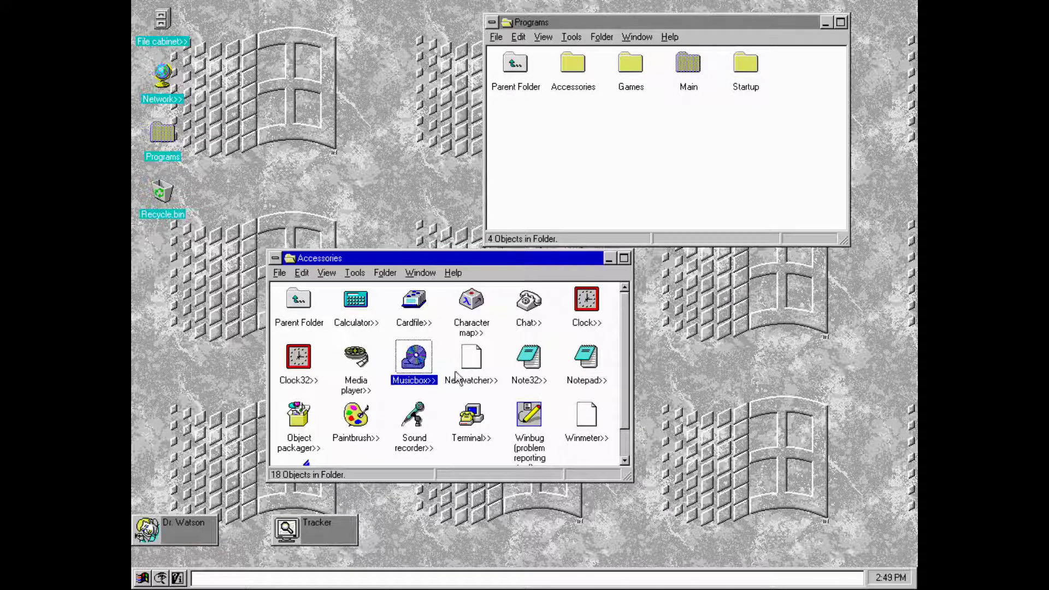
pyautogui.click(471, 417)
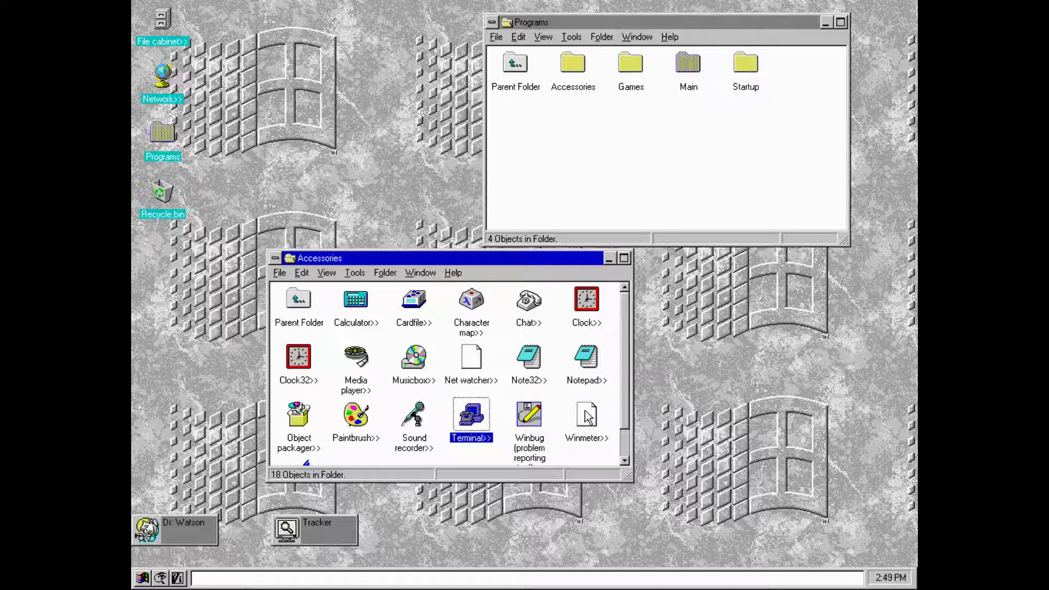
pyautogui.doubleClick(529, 416)
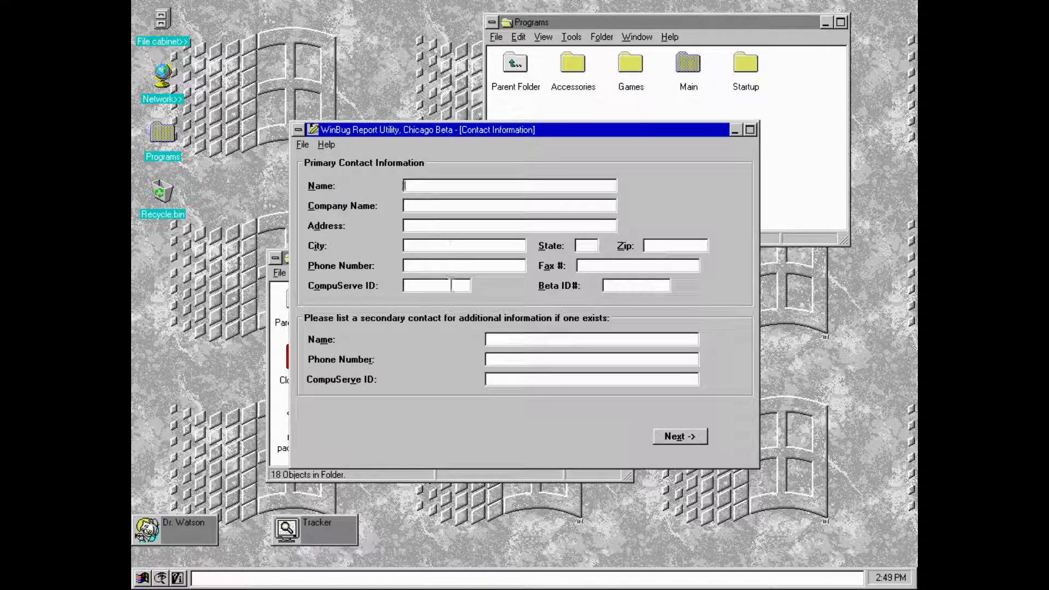
pyautogui.click(331, 146)
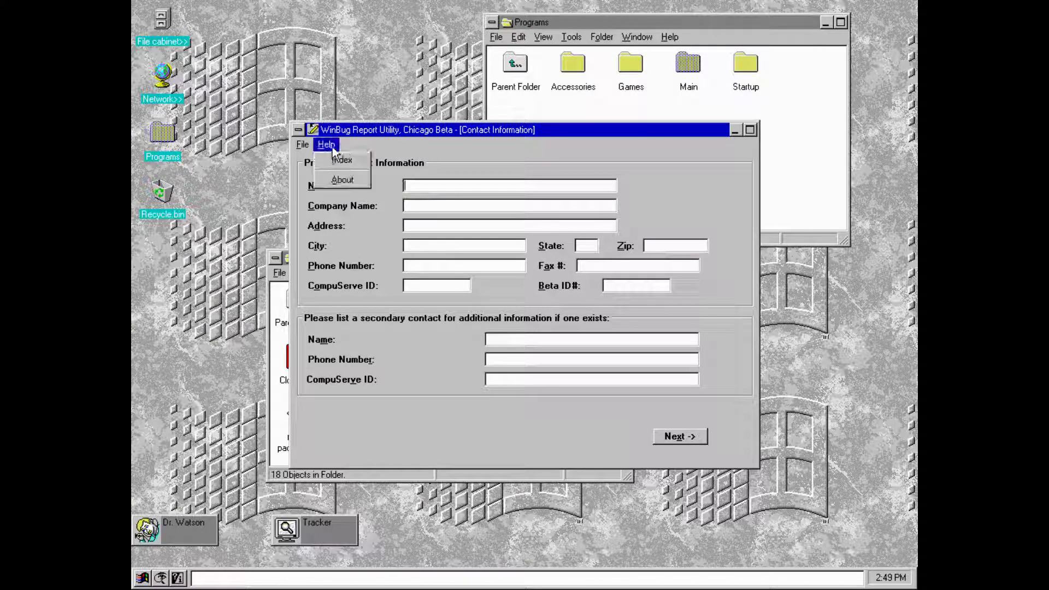
pyautogui.click(348, 179)
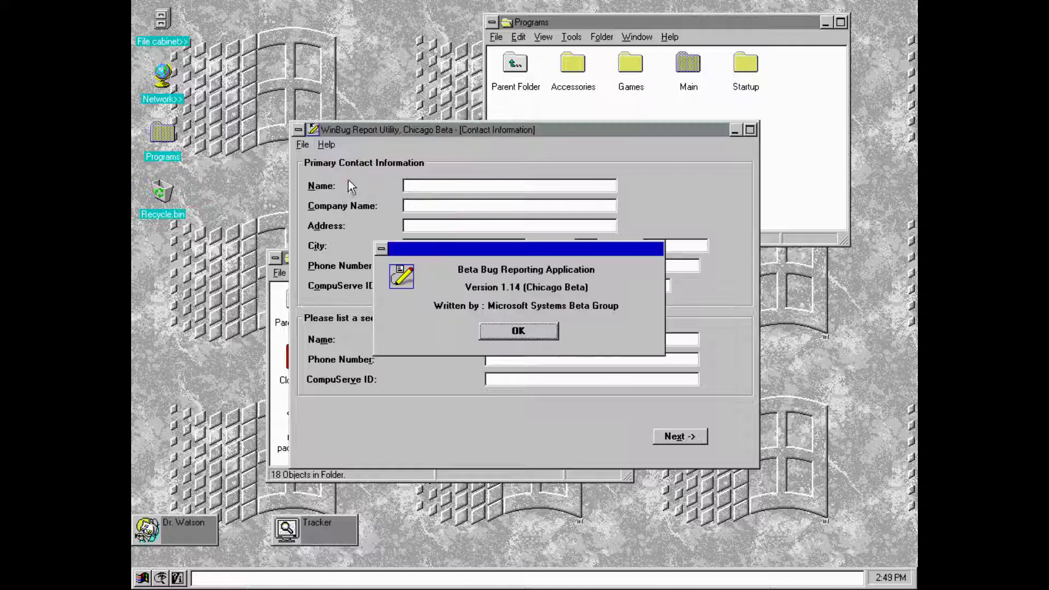
pyautogui.click(499, 331)
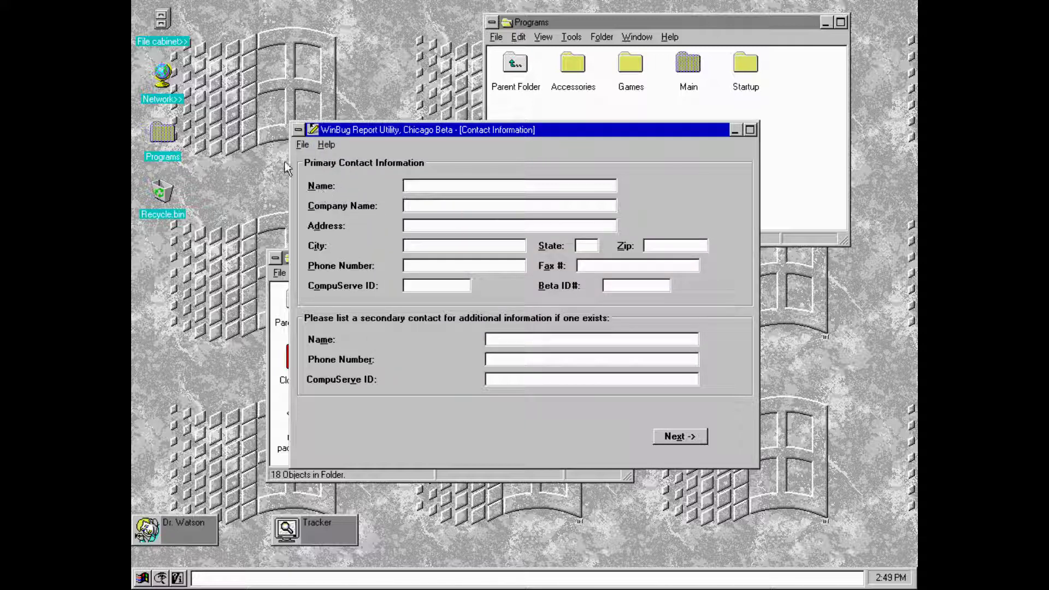
pyautogui.click(302, 145)
pyautogui.click(318, 193)
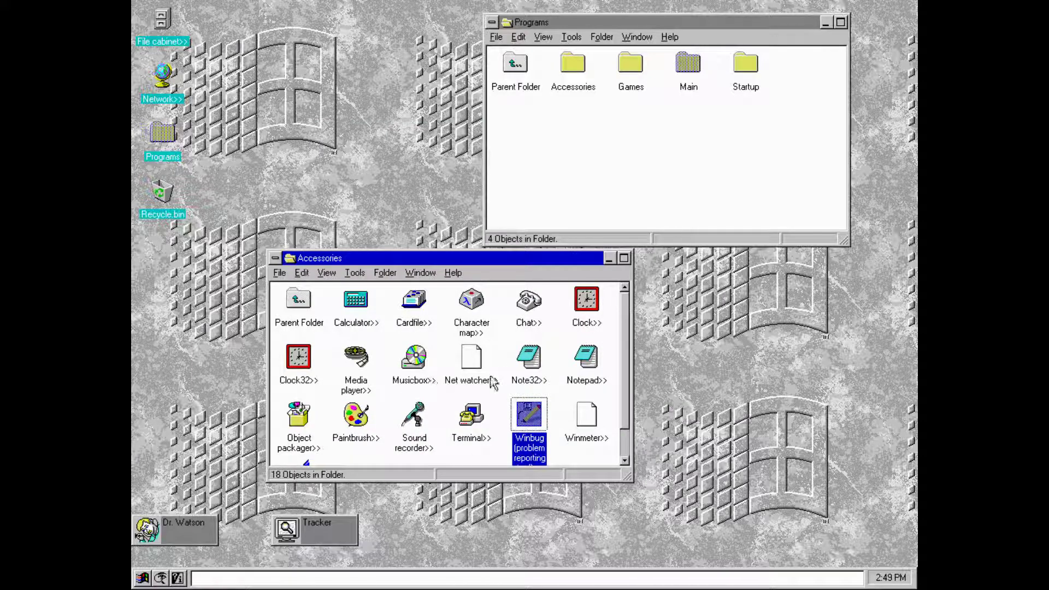
# - Close the Accessories folder window via its File menu
pyautogui.click(612, 358)
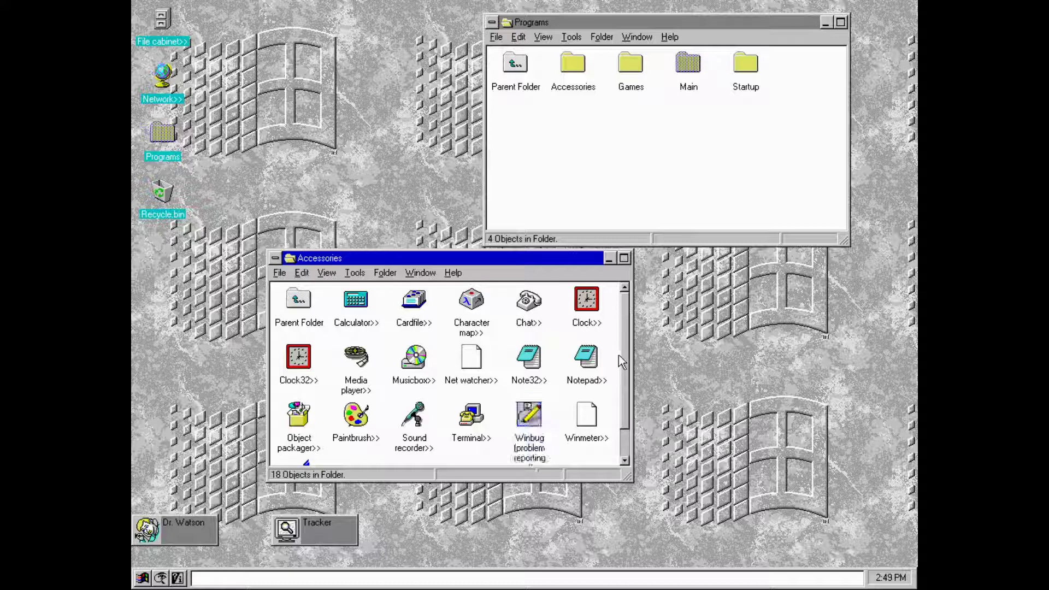
pyautogui.scroll(-2, 621, 409)
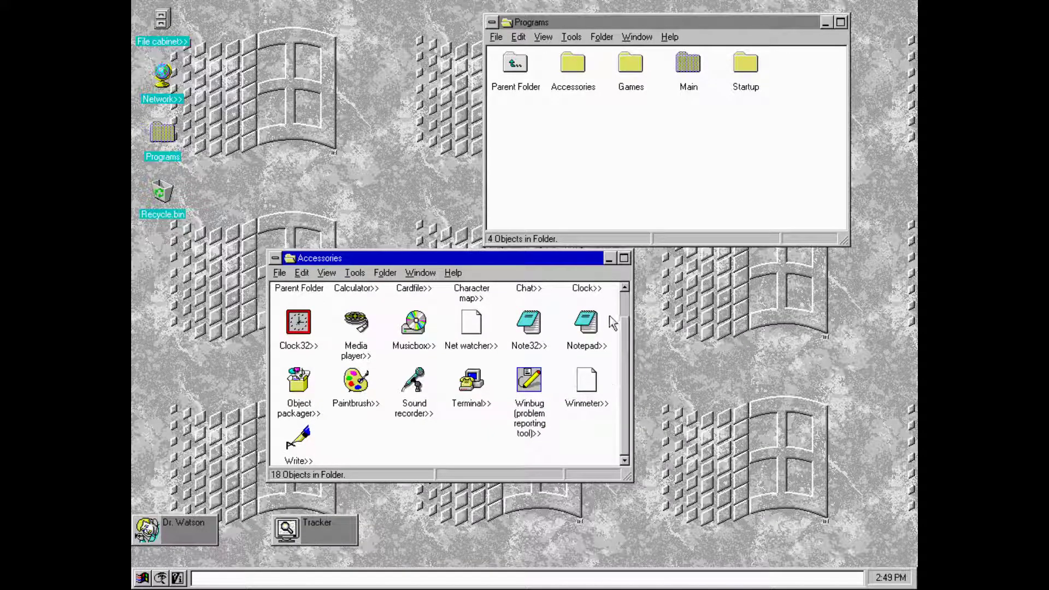
pyautogui.click(280, 274)
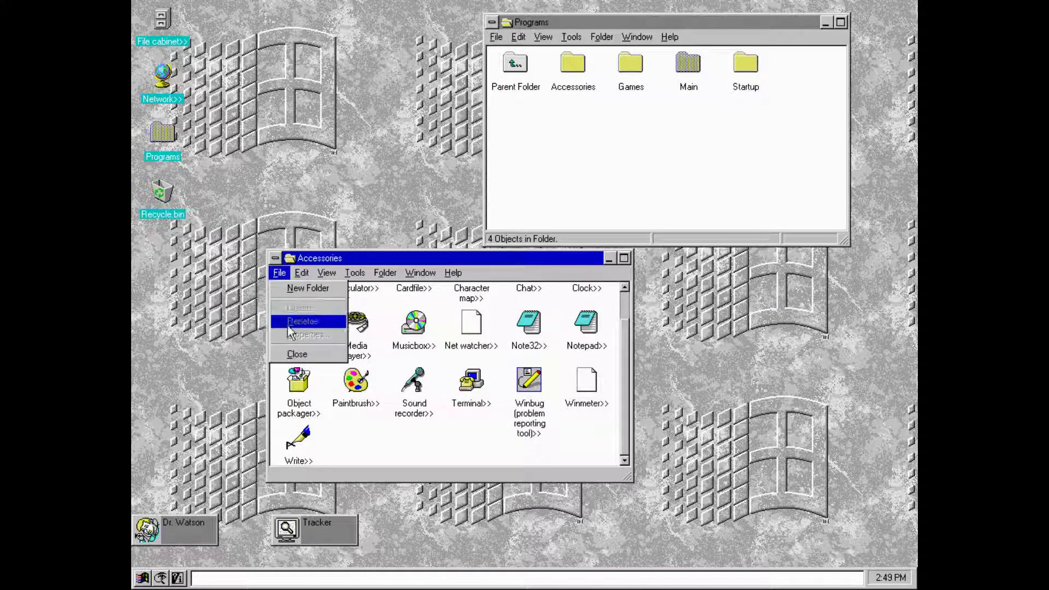
pyautogui.click(297, 354)
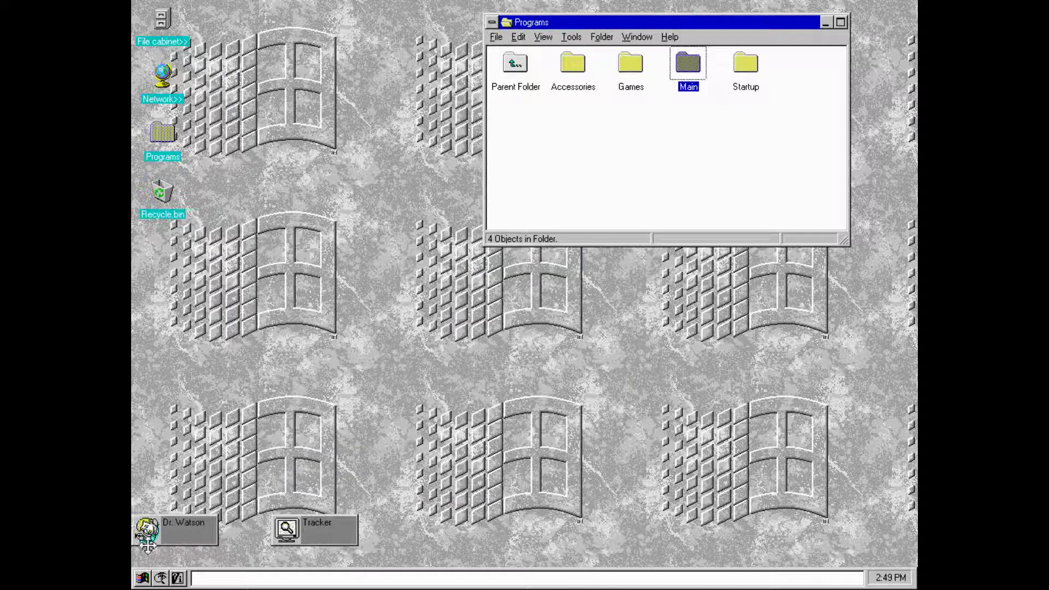
# - Open and dismiss the taskbar's system commands list twice
pyautogui.click(144, 578)
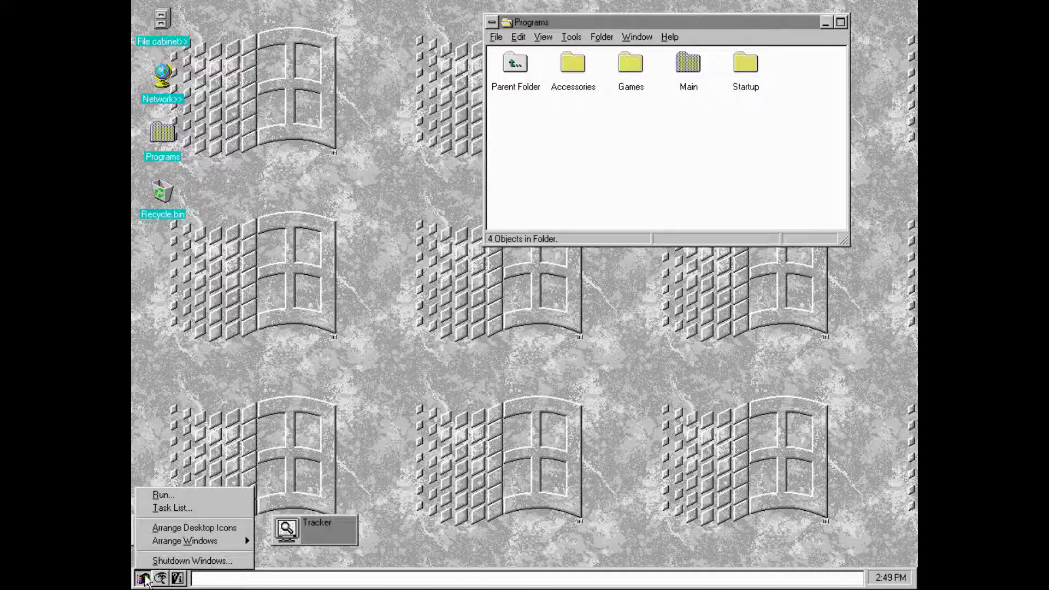
pyautogui.click(143, 579)
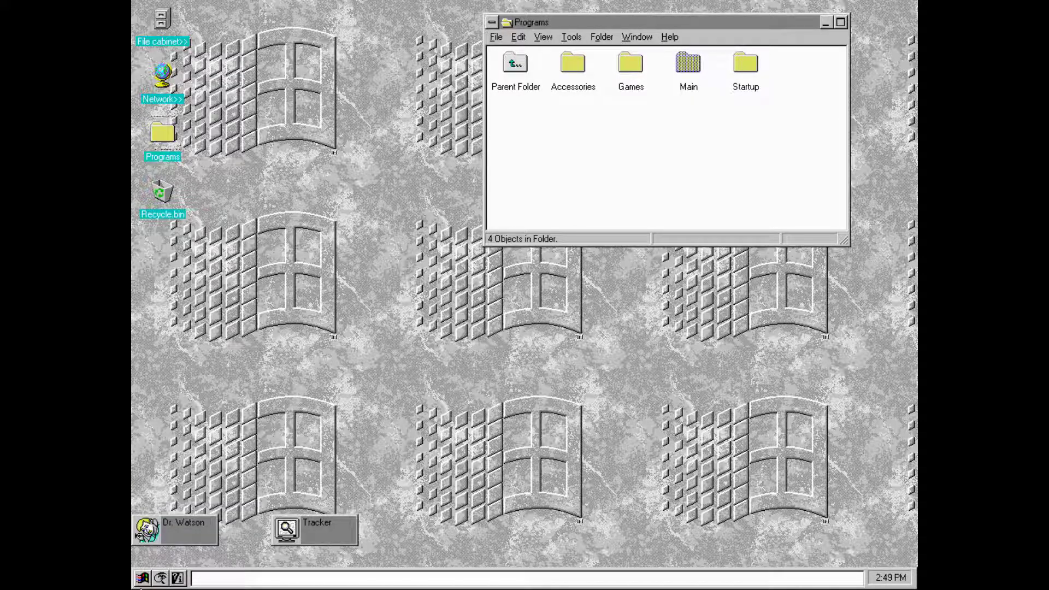
pyautogui.click(143, 579)
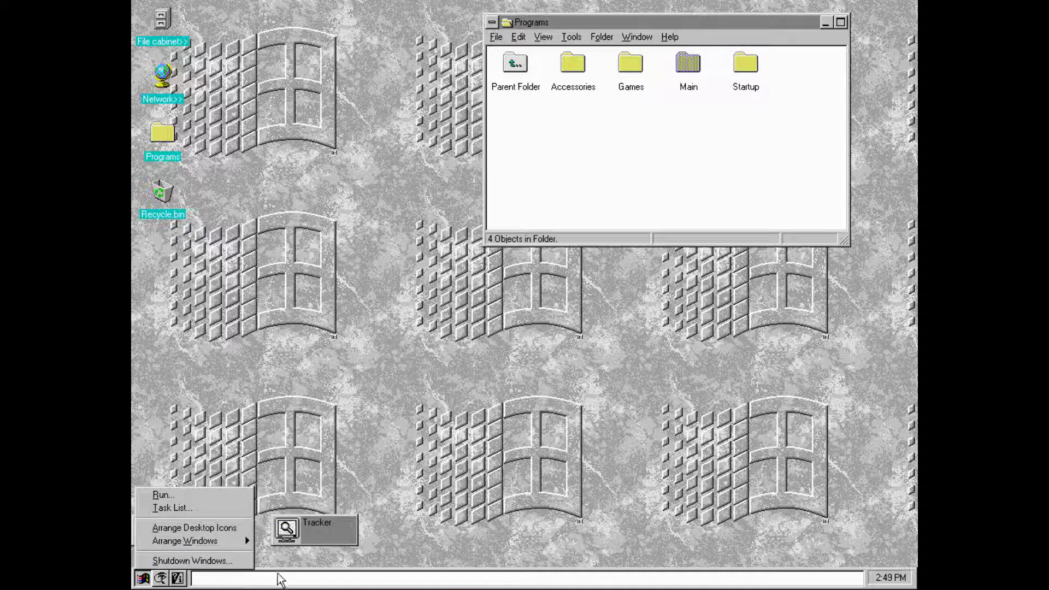
pyautogui.click(291, 584)
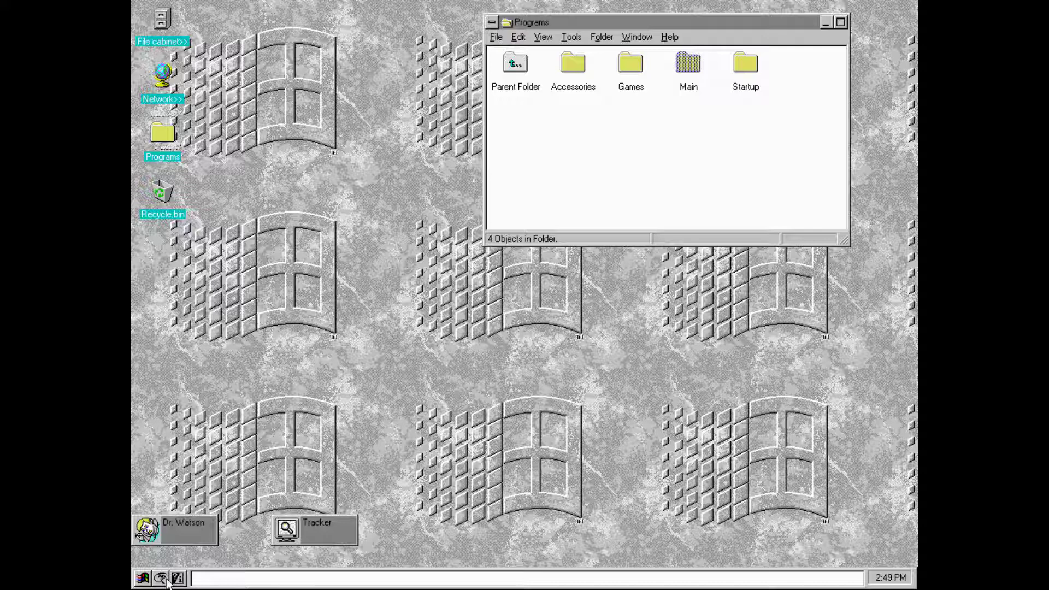
# - Restore Dr. Watson, view its fault report and dismiss the No Faults Detected message
pyautogui.click(161, 579)
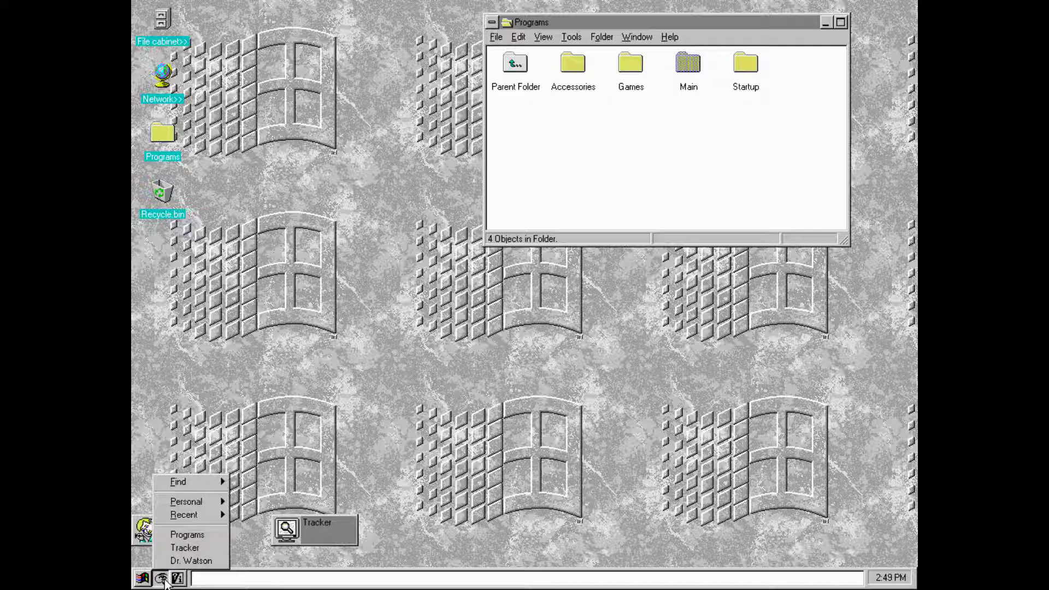
pyautogui.click(146, 535)
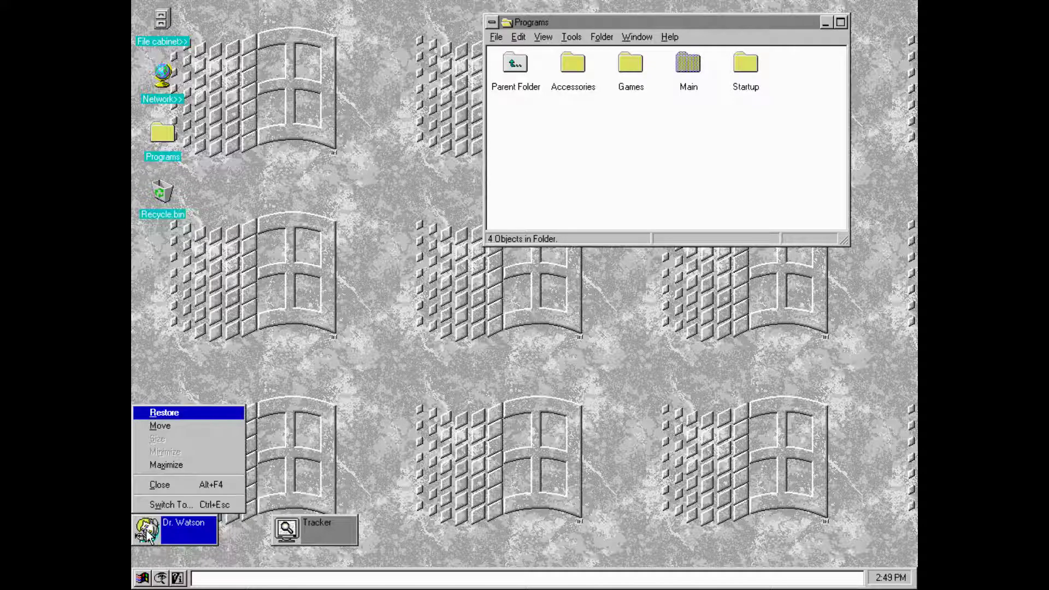
pyautogui.click(164, 426)
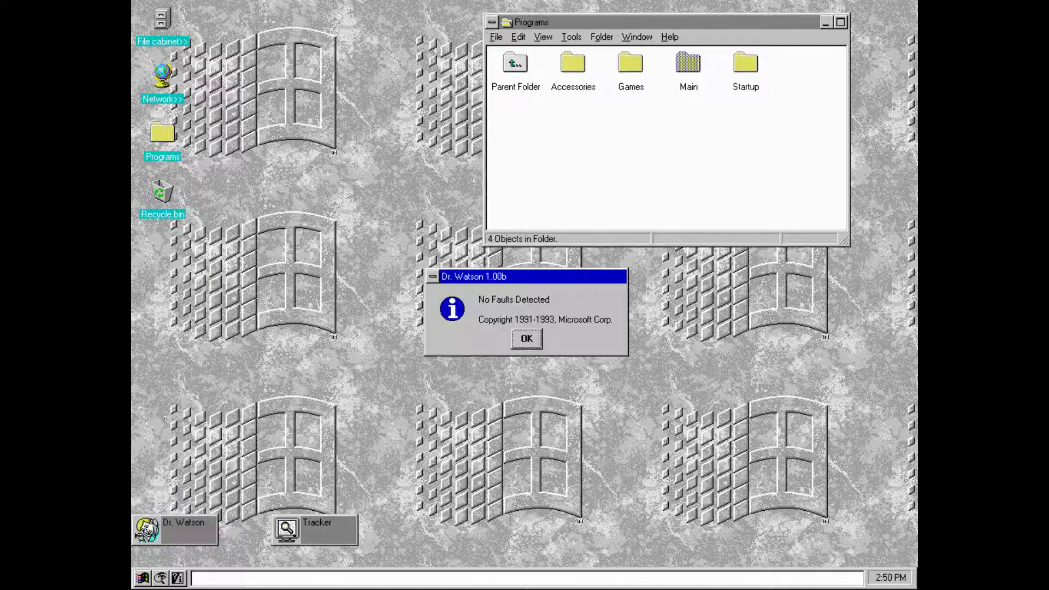
pyautogui.click(542, 343)
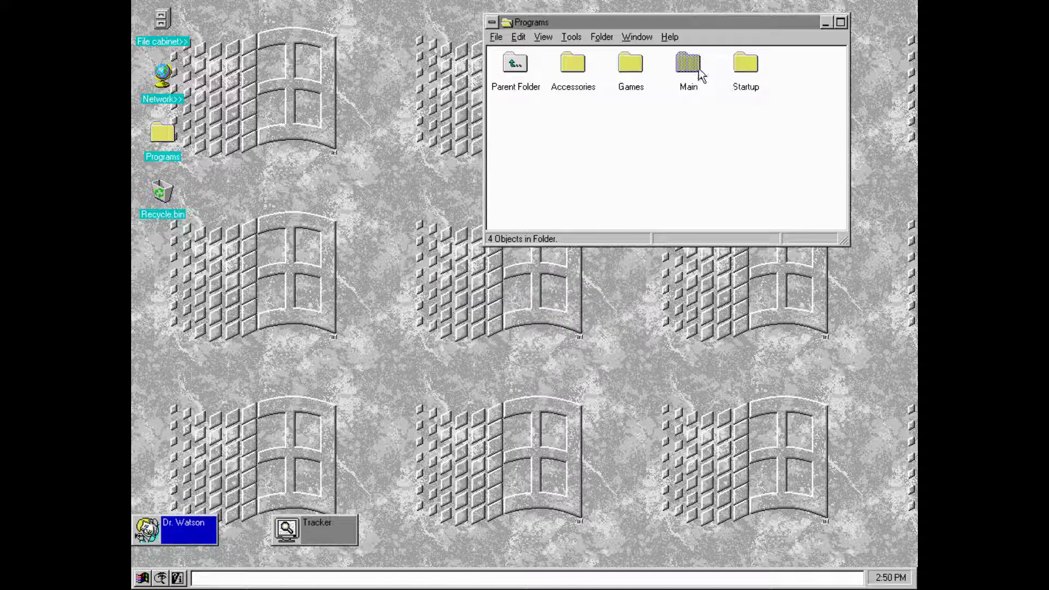
# - Open Startup, run and dismiss the Chicago beta warning, close StartUp, then open Main
pyautogui.click(759, 66)
pyautogui.doubleClick(745, 64)
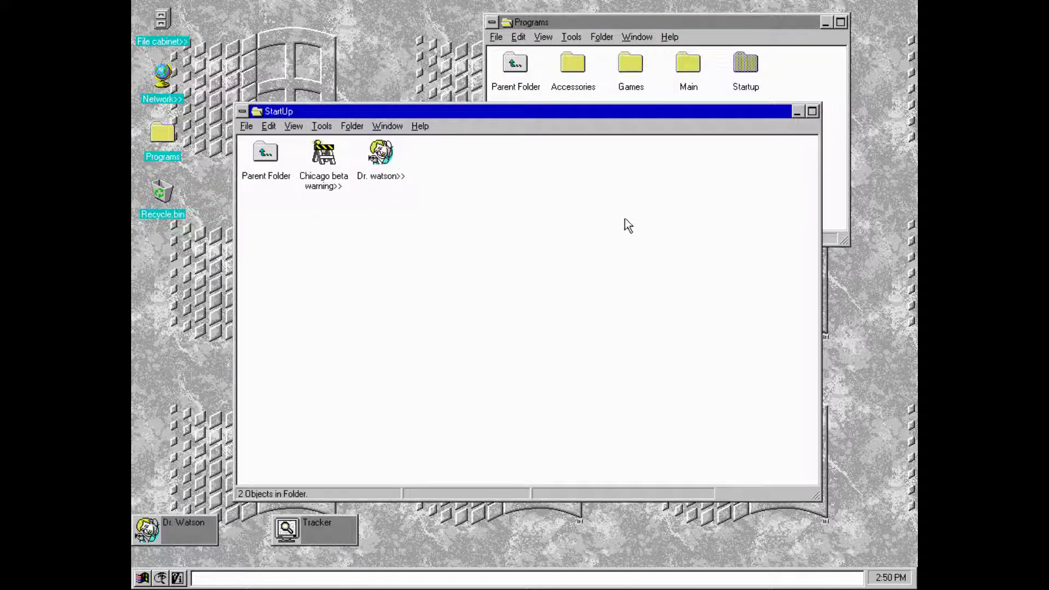
pyautogui.doubleClick(330, 187)
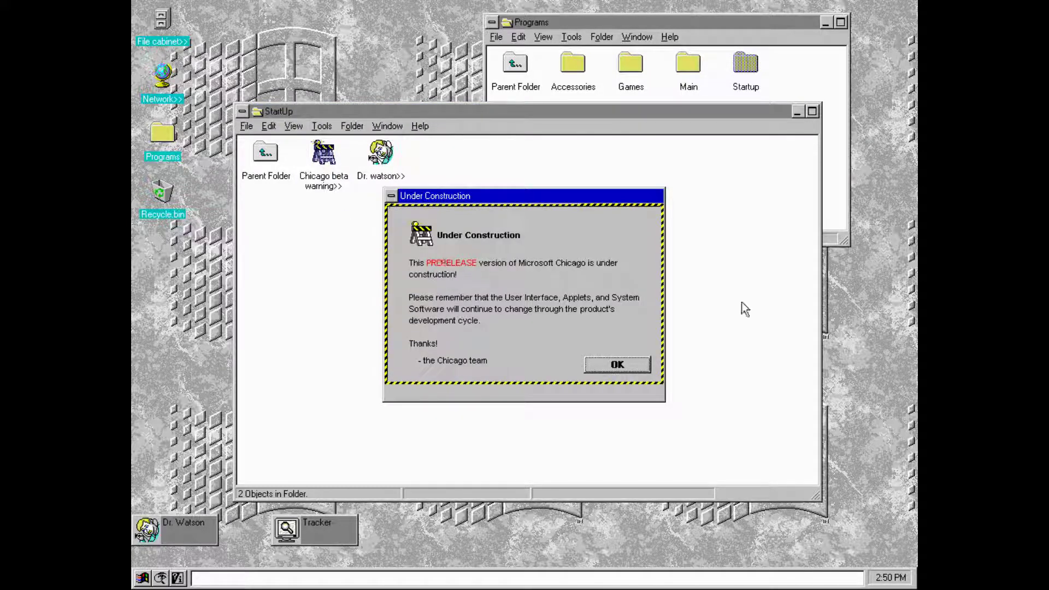
pyautogui.click(645, 362)
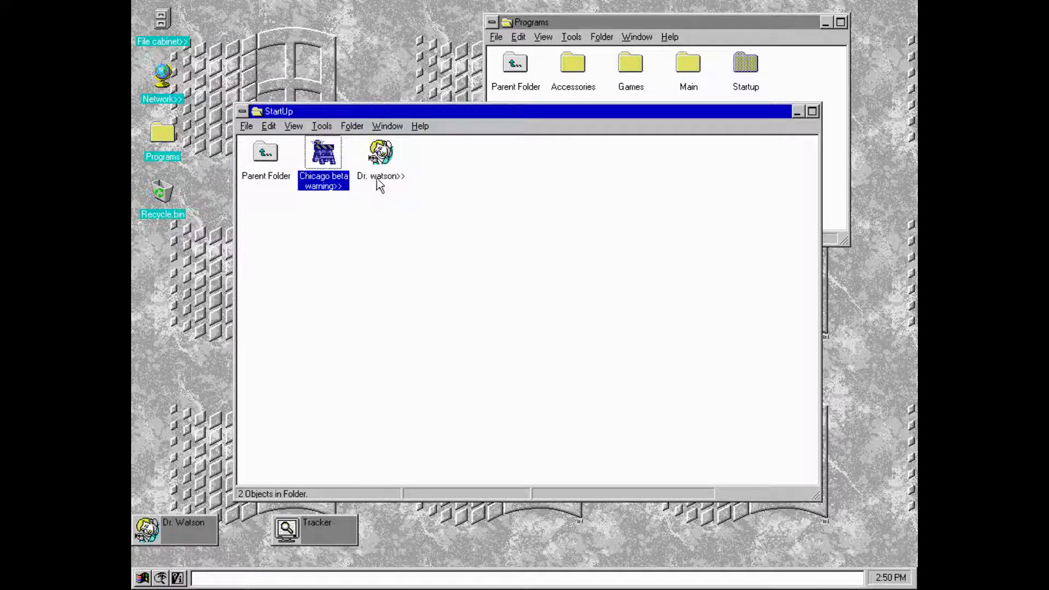
pyautogui.click(247, 125)
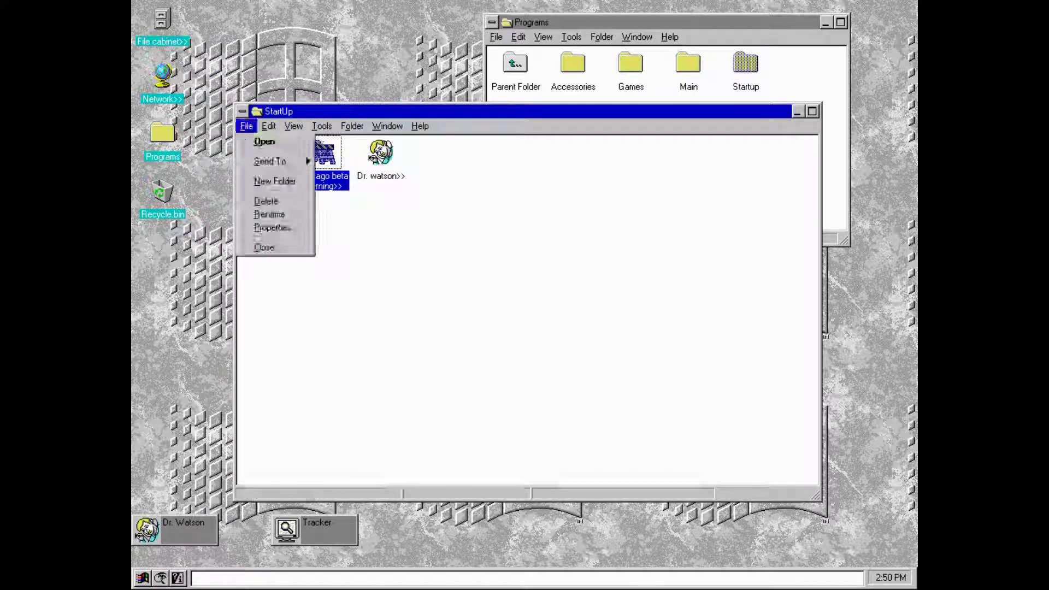
pyautogui.click(265, 248)
pyautogui.doubleClick(683, 76)
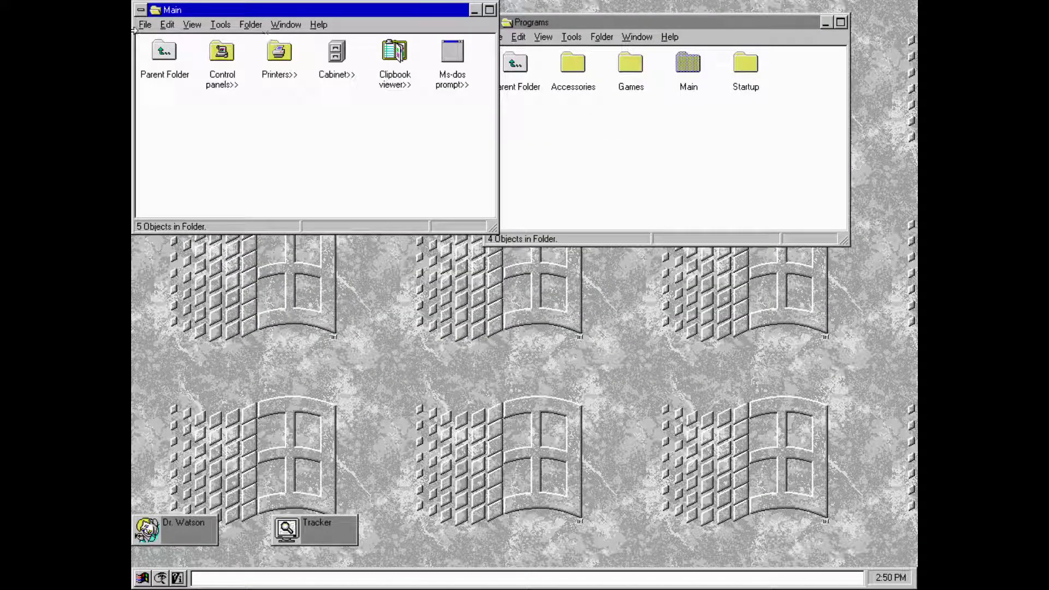
# - Open the Control panels folder and close its Controls.sys window
pyautogui.doubleClick(220, 52)
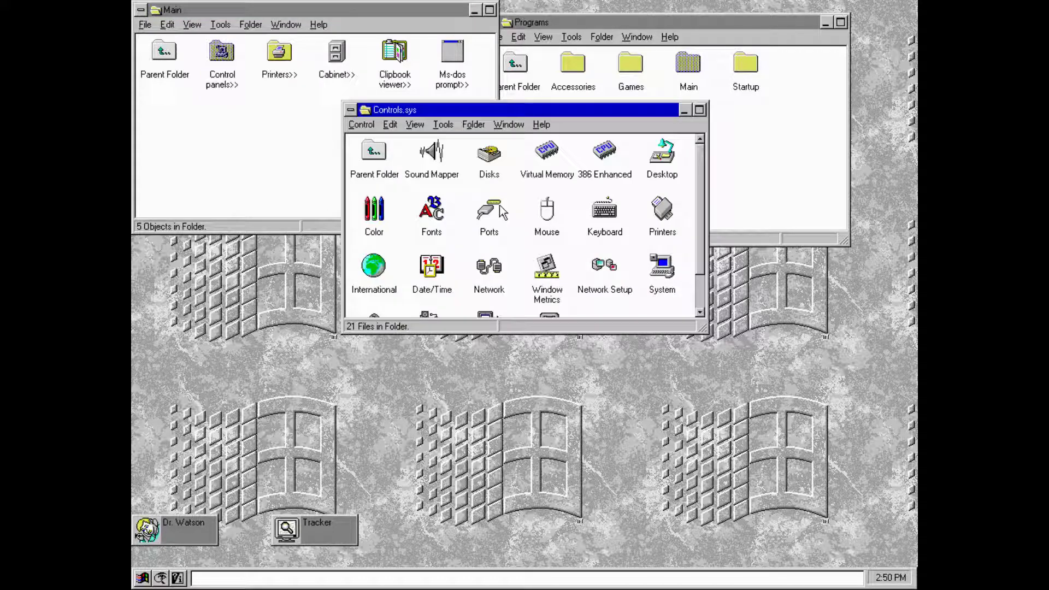
pyautogui.click(361, 125)
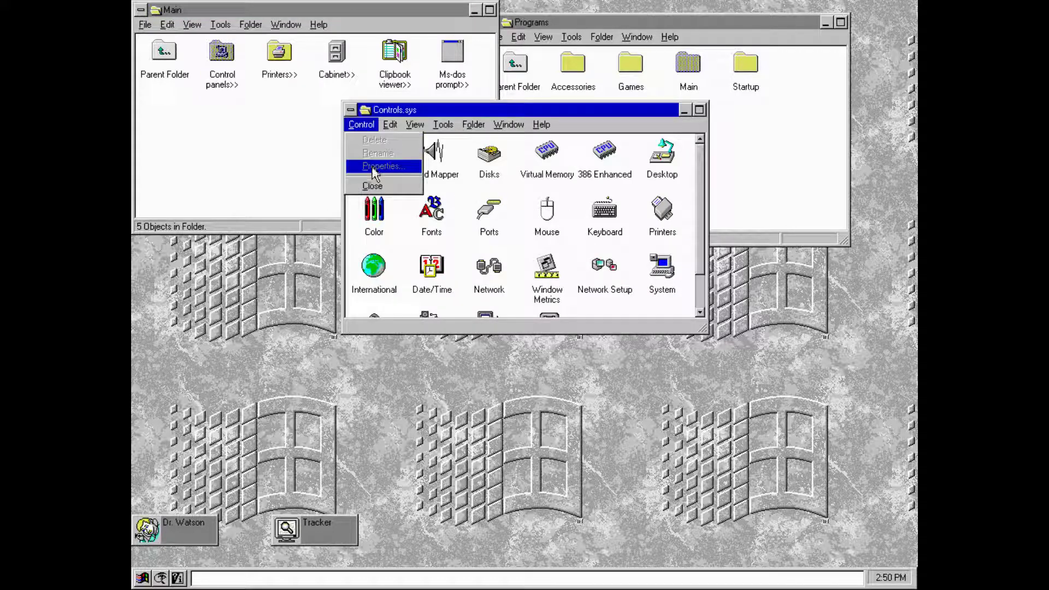
pyautogui.click(372, 185)
# - Close the Main folder, then open and close the Accessories folder
pyautogui.click(145, 24)
pyautogui.click(163, 145)
pyautogui.doubleClick(573, 69)
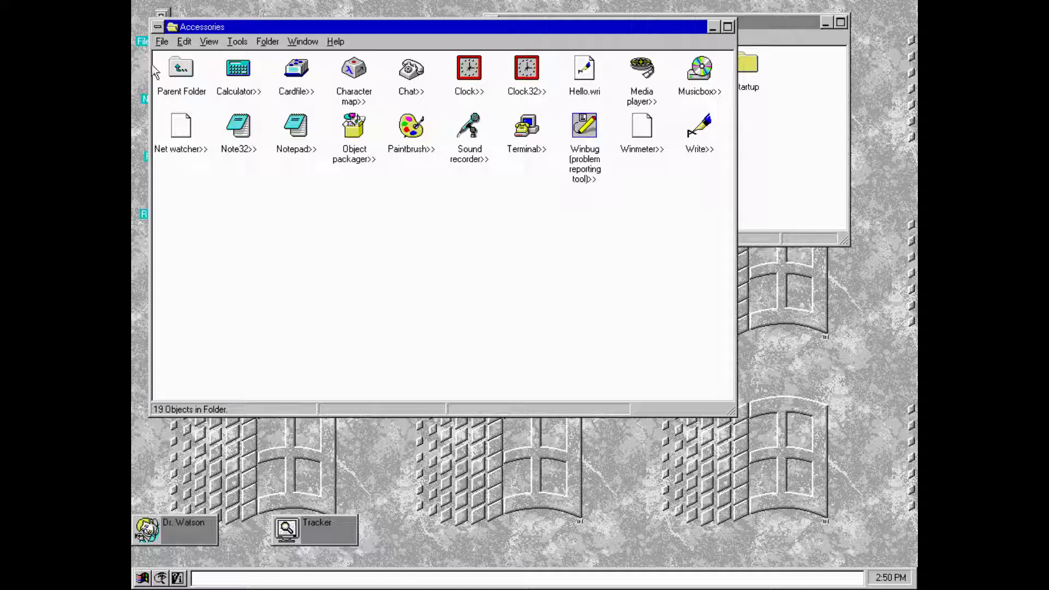
pyautogui.click(162, 41)
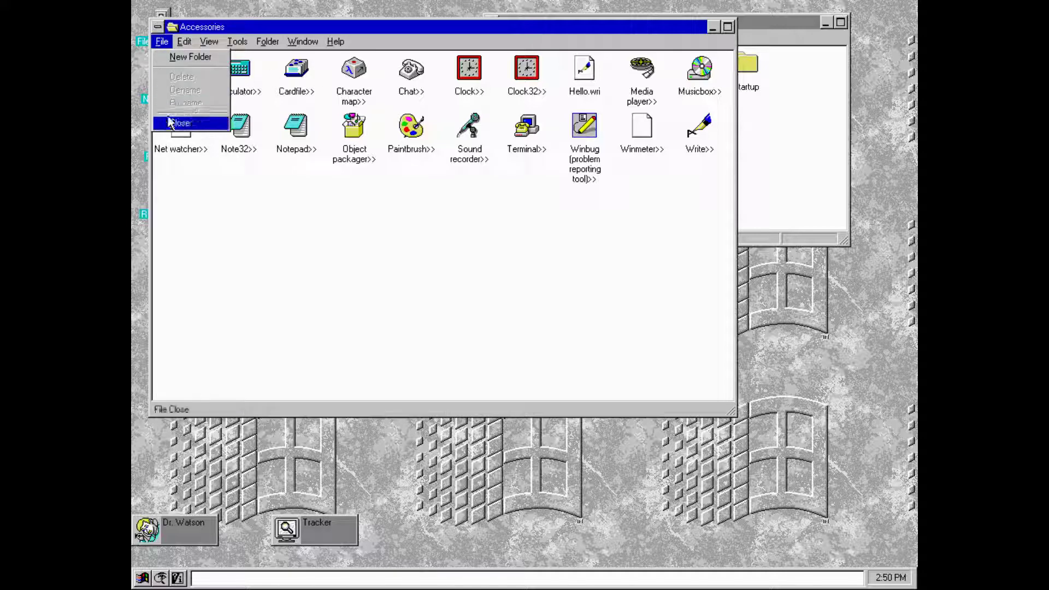
pyautogui.click(180, 123)
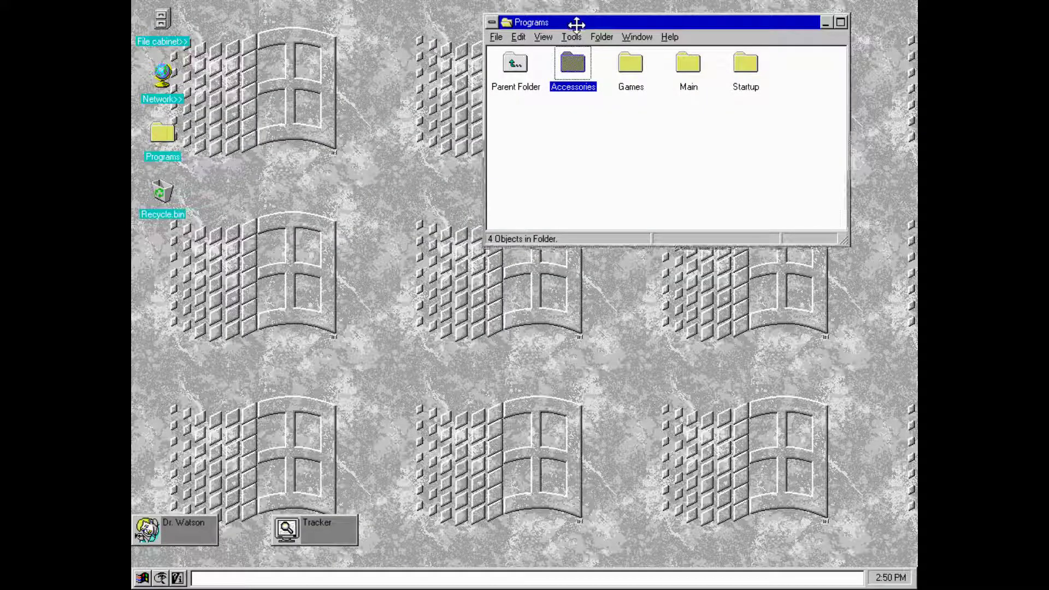
# - Drag the Programs window lower and minimize it with Alt+Space, N
pyautogui.moveTo(576, 23); pyautogui.dragTo(564, 98)
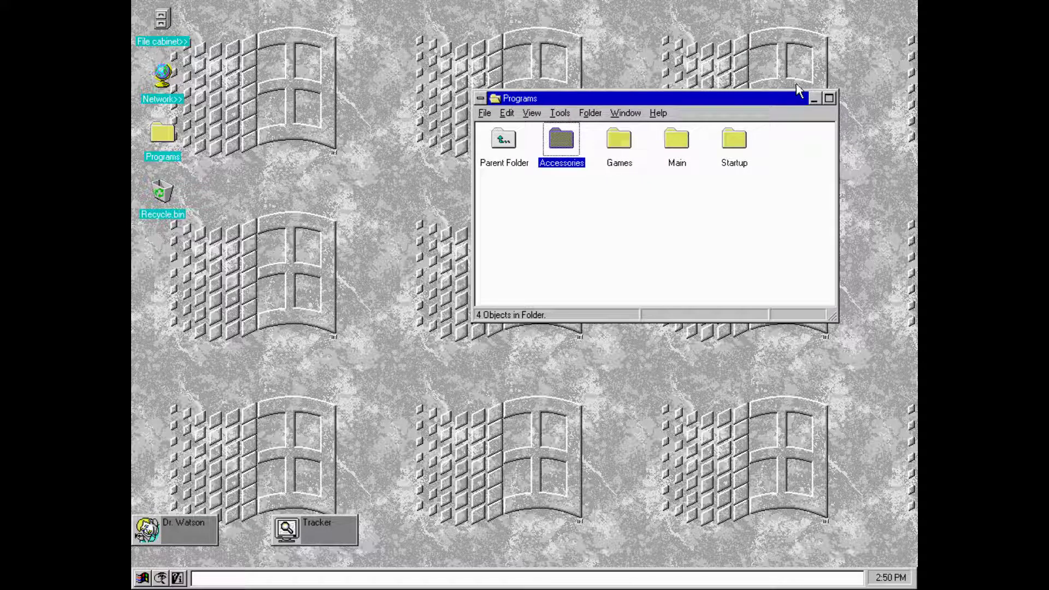
pyautogui.hotkey('alt', 'space')
pyautogui.press('n')
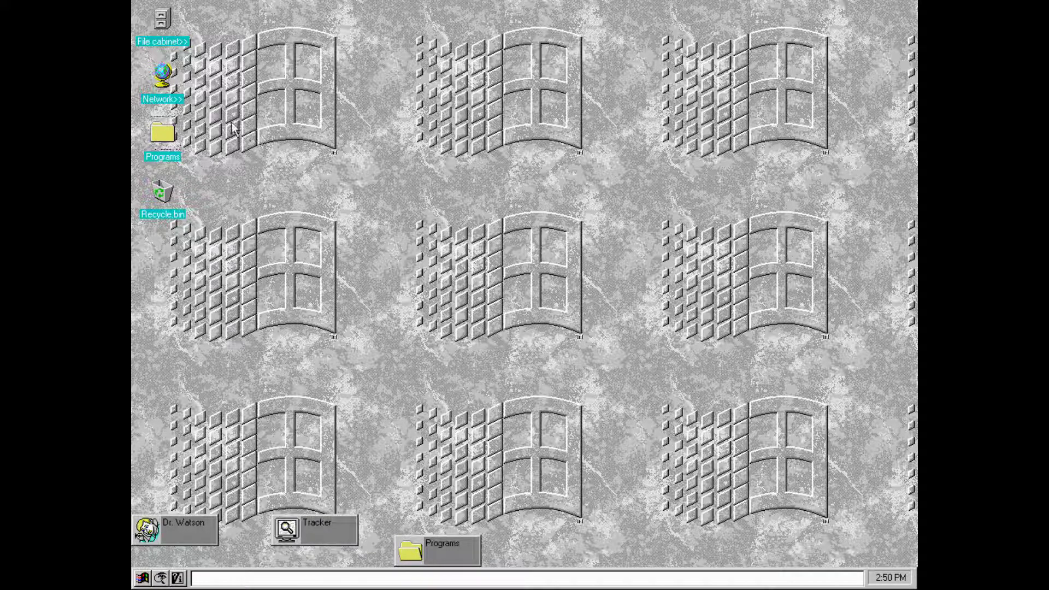
# - Open the empty Network folder, glance at its Help menu, and close it
pyautogui.doubleClick(169, 90)
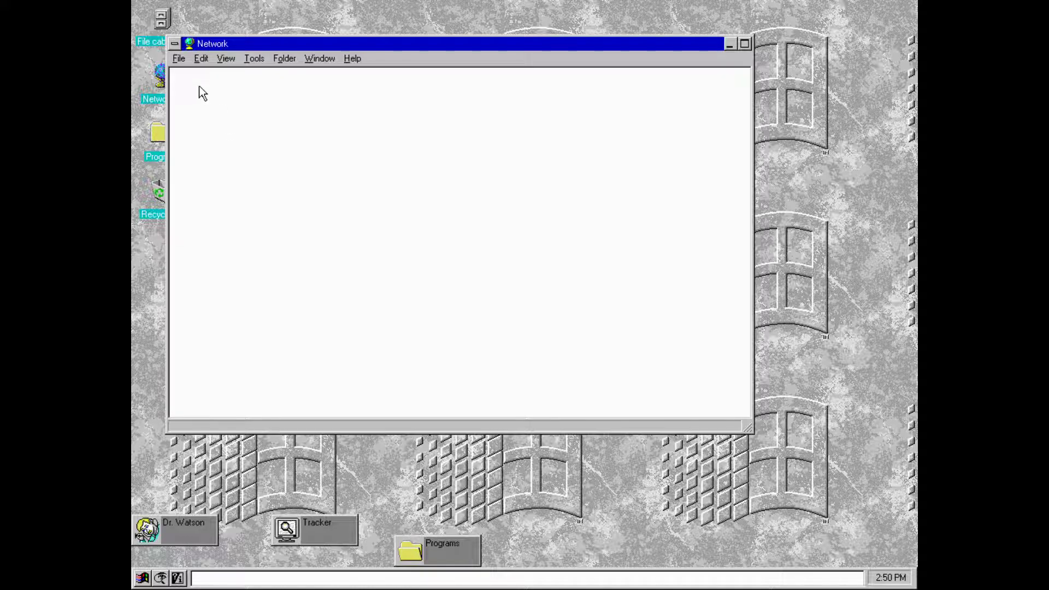
pyautogui.click(179, 59)
pyautogui.moveTo(352, 59)
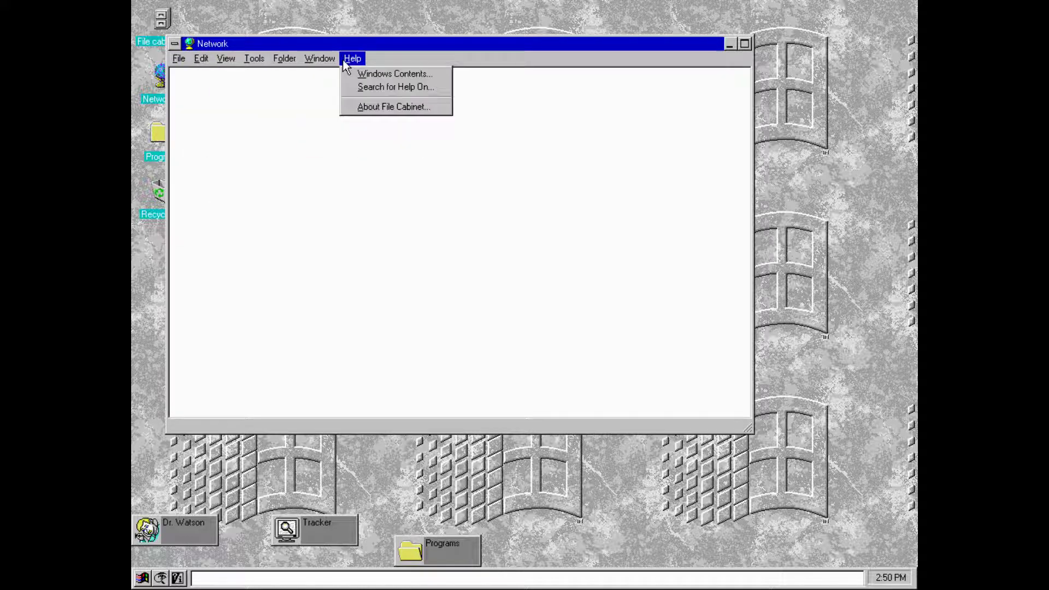
pyautogui.click(374, 108)
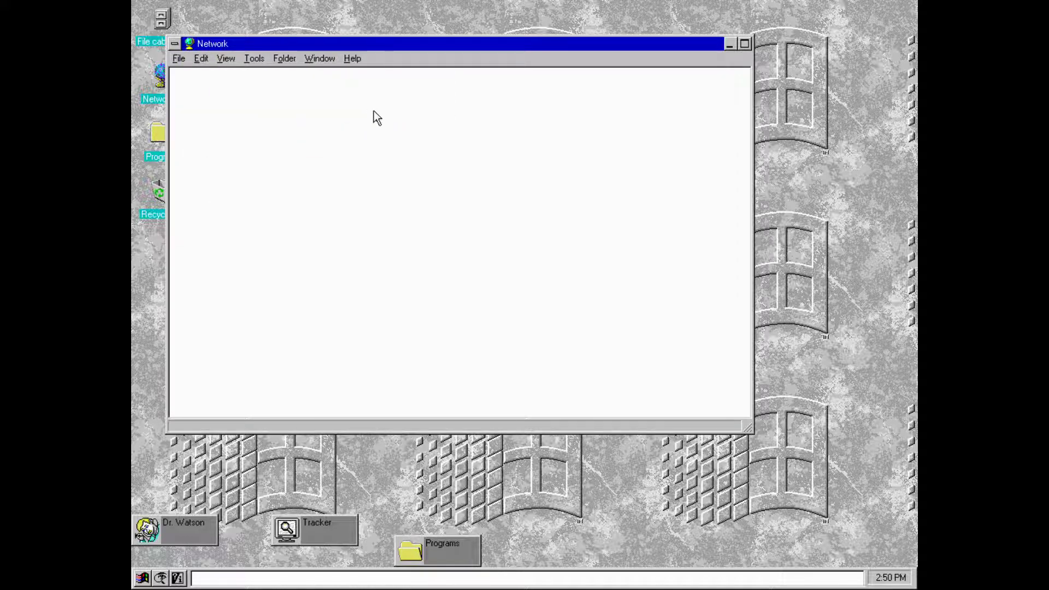
pyautogui.click(179, 59)
pyautogui.click(184, 120)
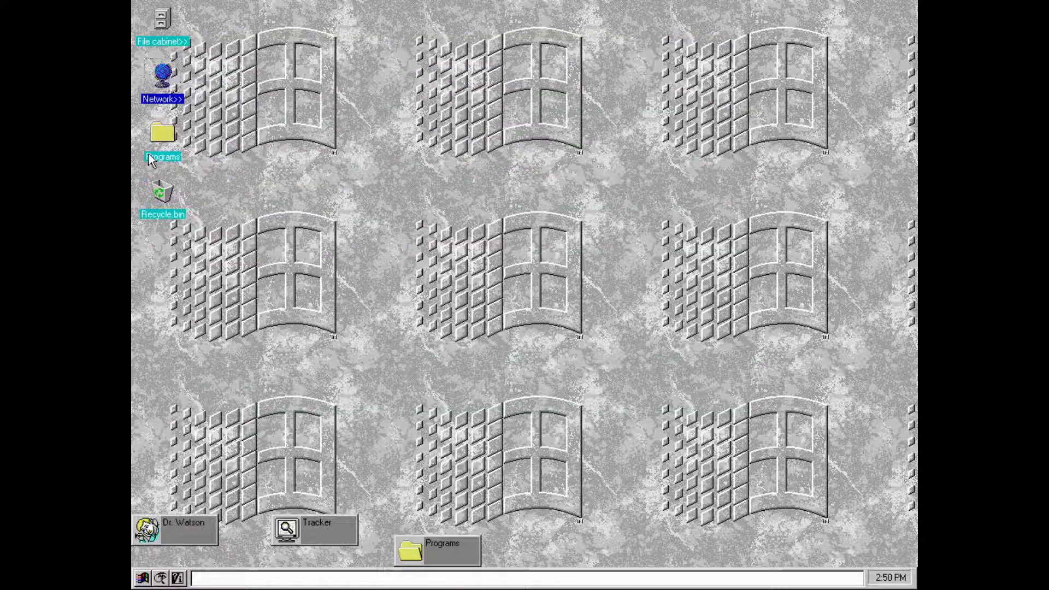
# - Open Recycle.bin, view its information, close it, and deselect the desktop icon
pyautogui.doubleClick(161, 192)
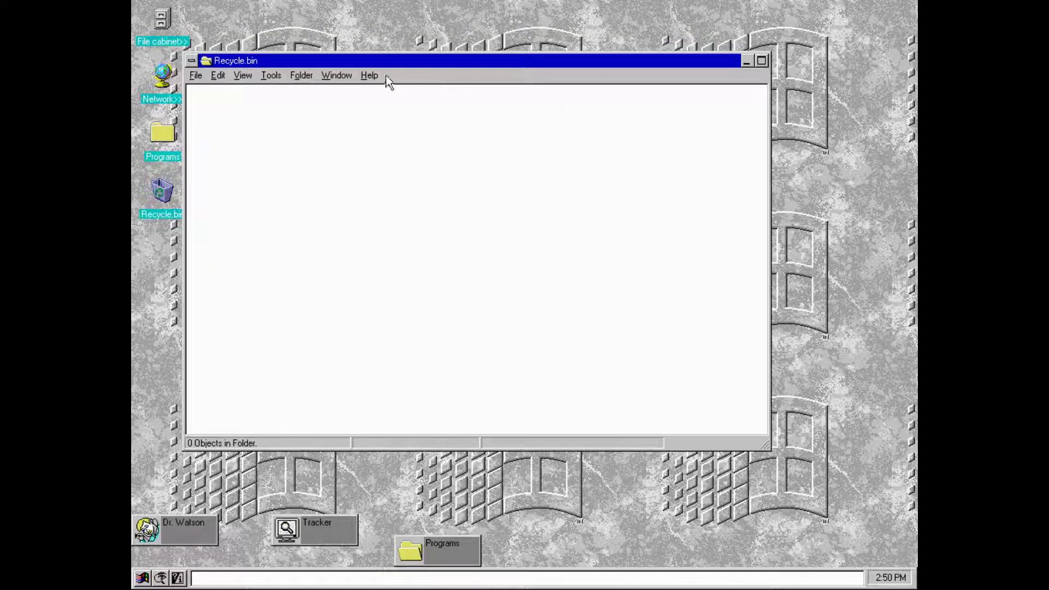
pyautogui.click(370, 75)
pyautogui.click(379, 121)
pyautogui.click(196, 75)
pyautogui.click(212, 177)
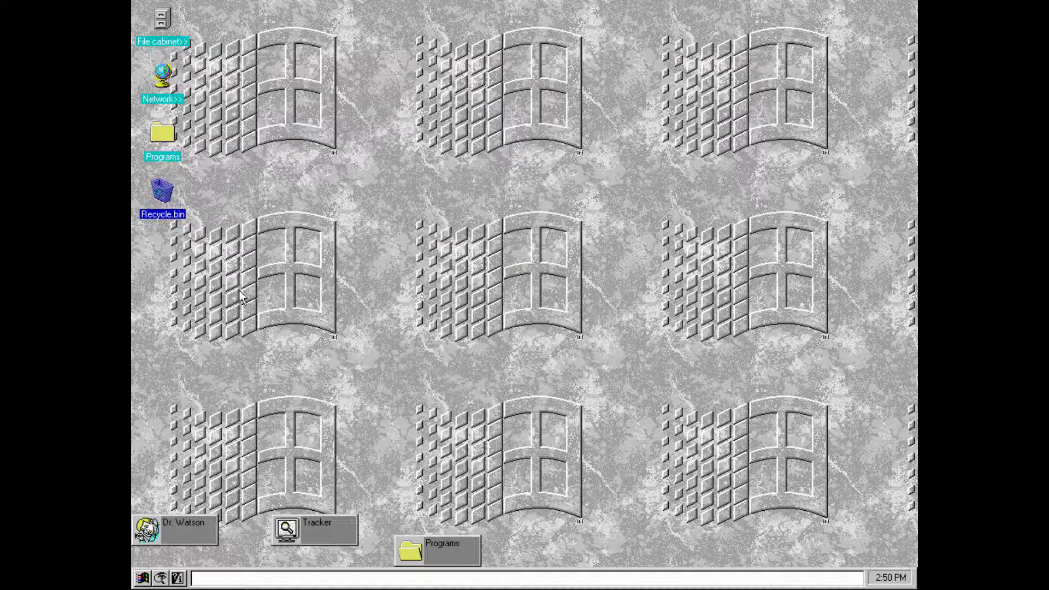
pyautogui.click(276, 330)
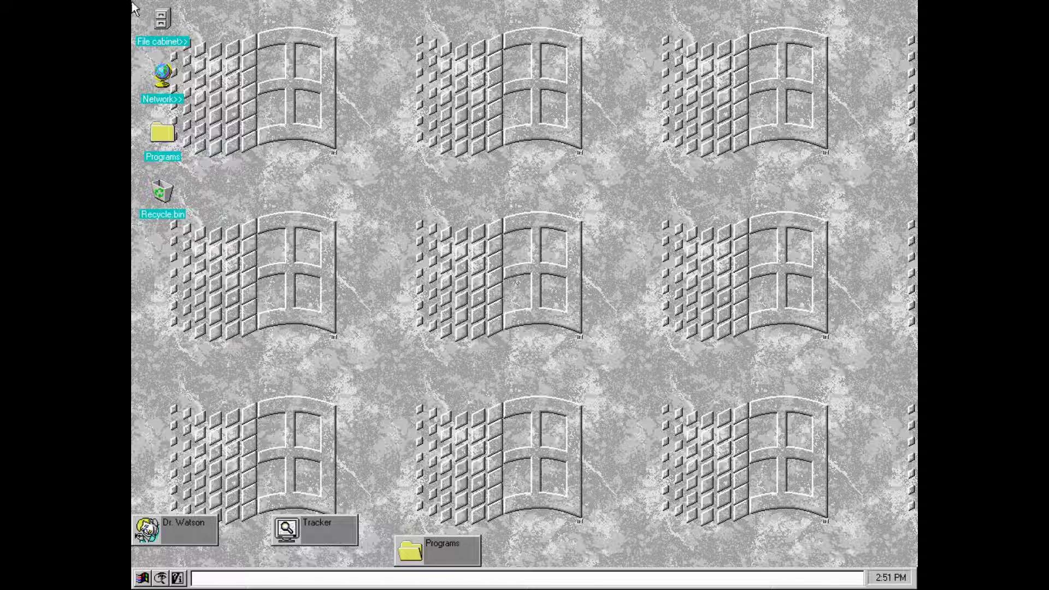
pyautogui.doubleClick(155, 23)
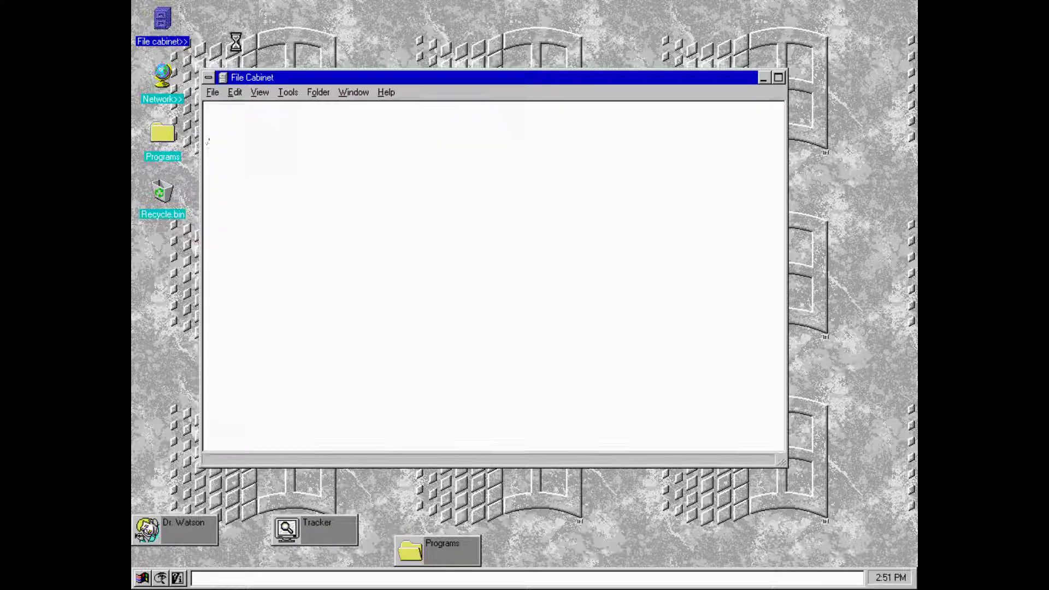
pyautogui.doubleClick(276, 118)
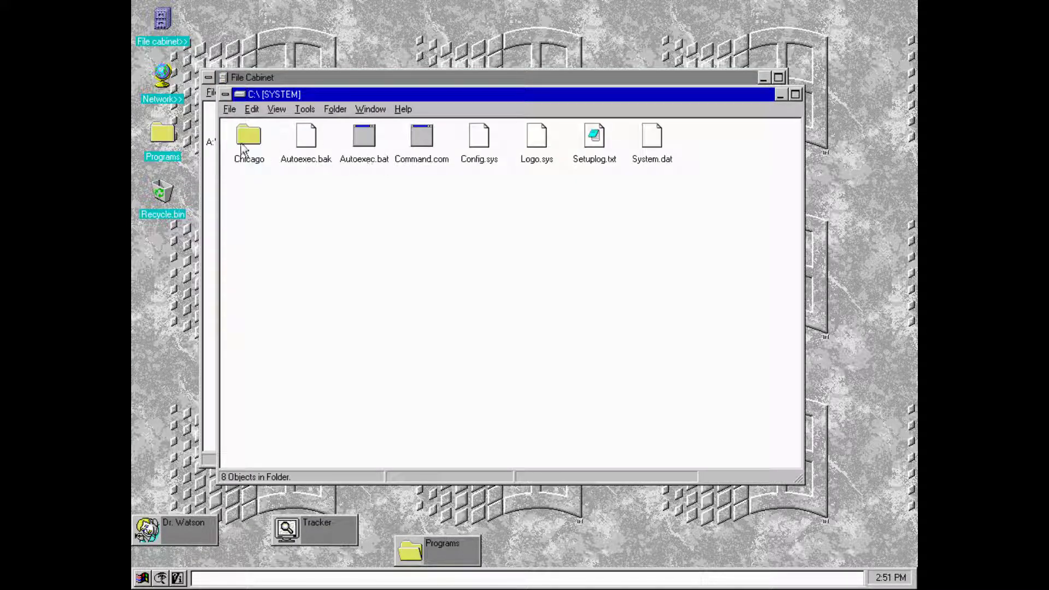
pyautogui.doubleClick(248, 138)
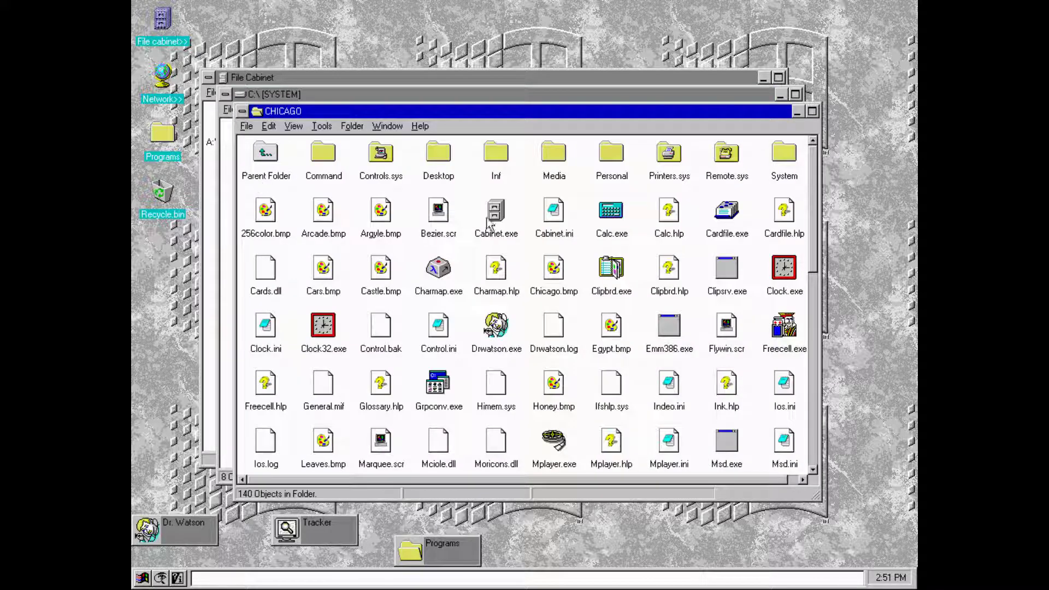
pyautogui.moveTo(813, 213); pyautogui.dragTo(813, 91)
pyautogui.click(247, 127)
pyautogui.click(264, 208)
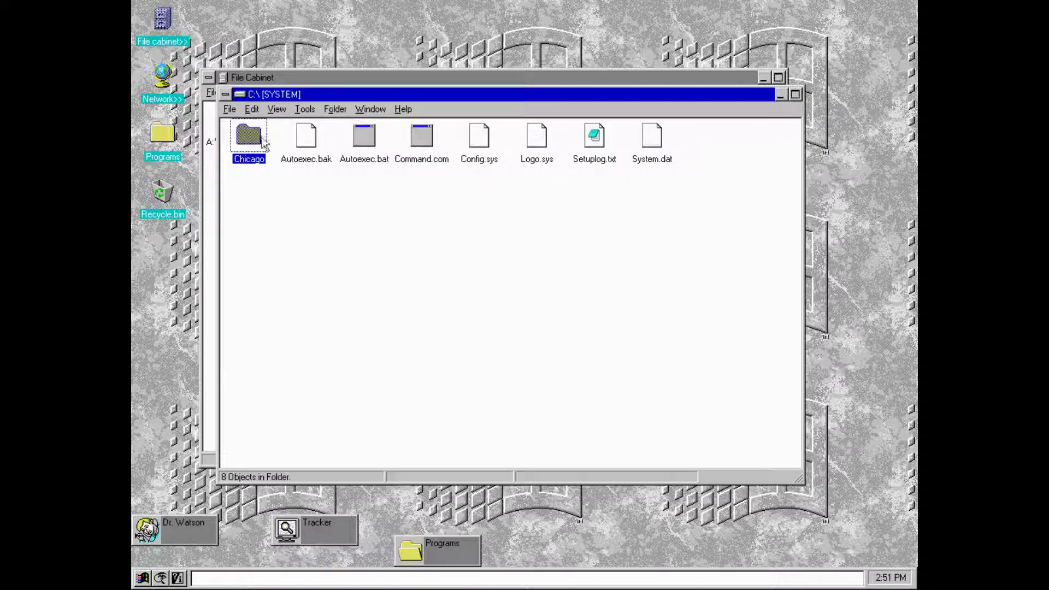
pyautogui.click(229, 110)
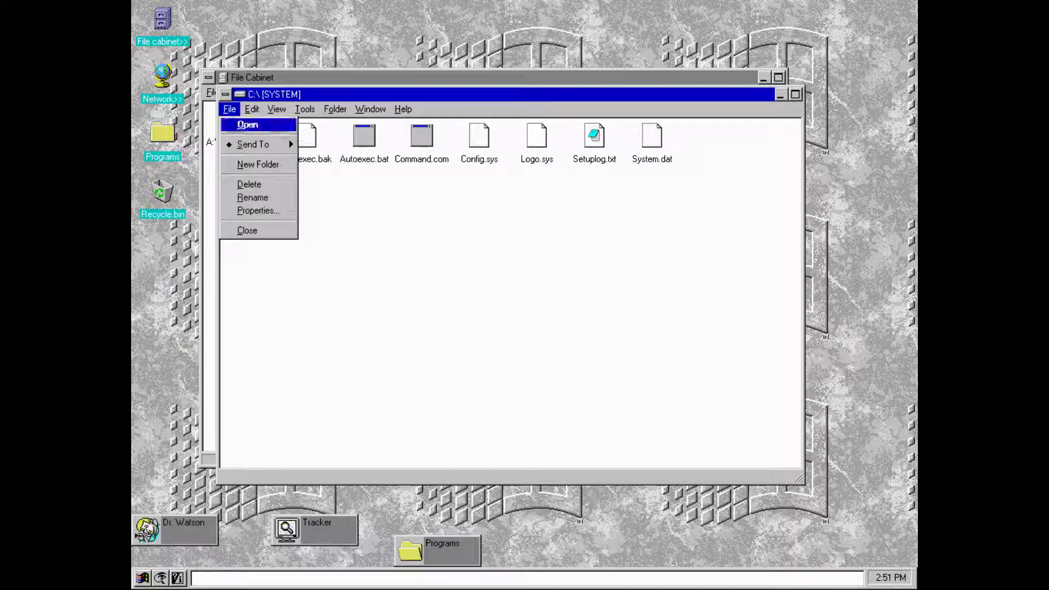
pyautogui.click(242, 230)
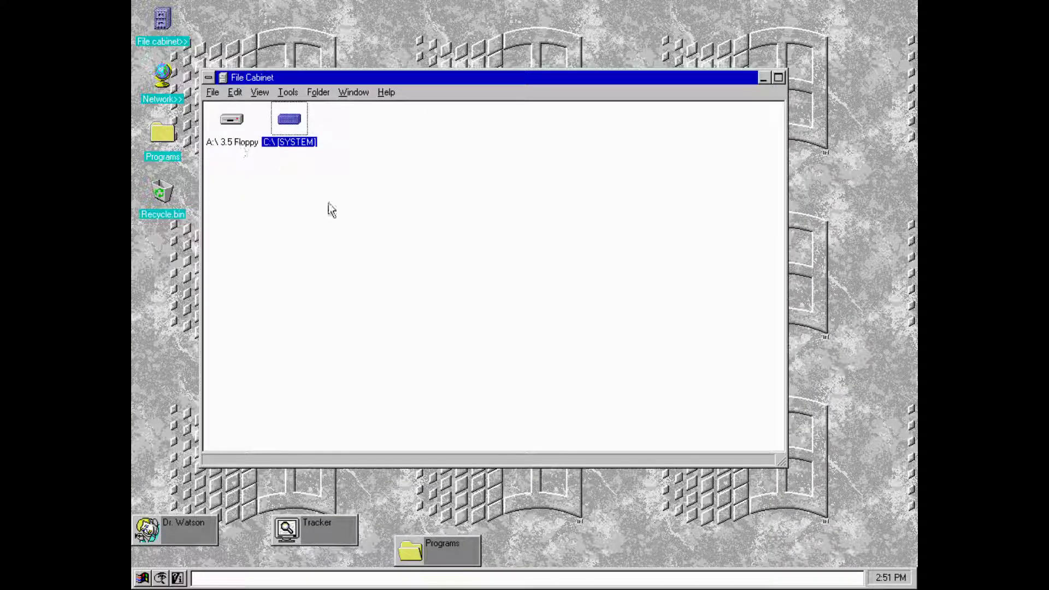
pyautogui.click(419, 541)
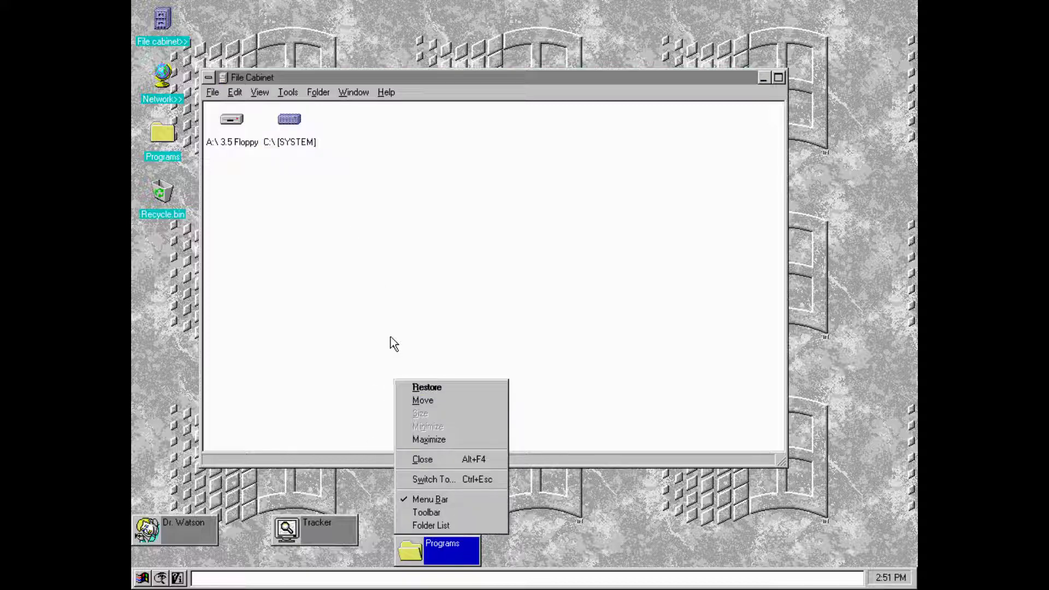
pyautogui.click(232, 119)
pyautogui.click(211, 106)
pyautogui.click(213, 92)
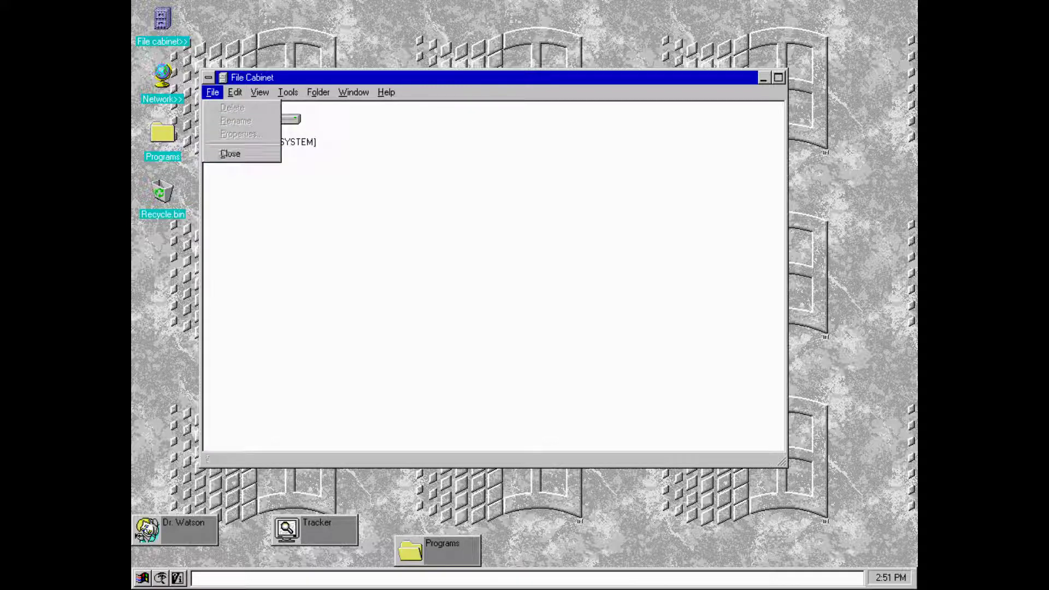
pyautogui.click(230, 153)
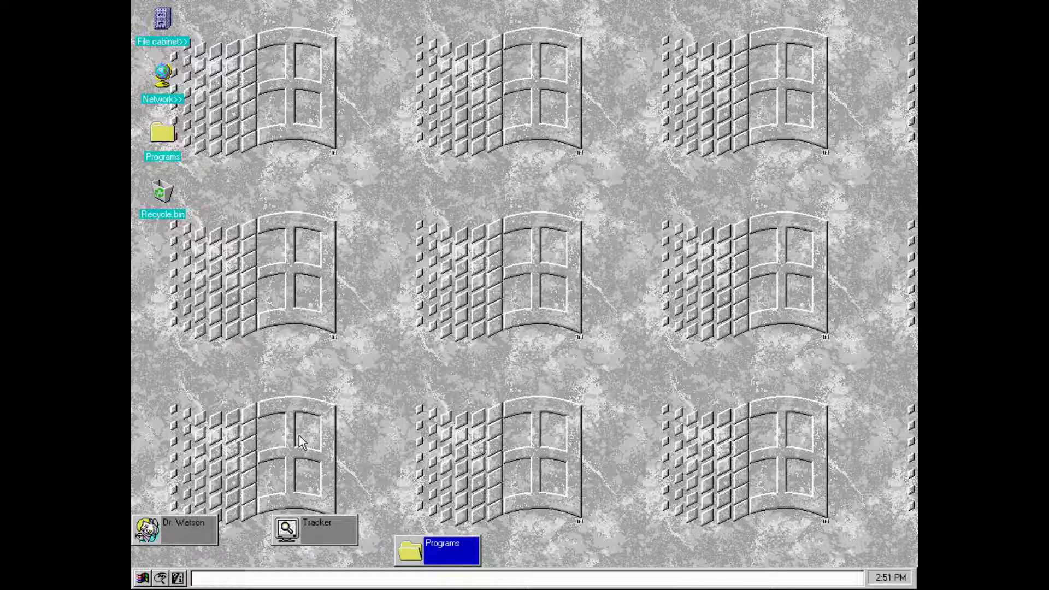
# - Open the Task List and switch to the Programs folder from it
pyautogui.click(142, 578)
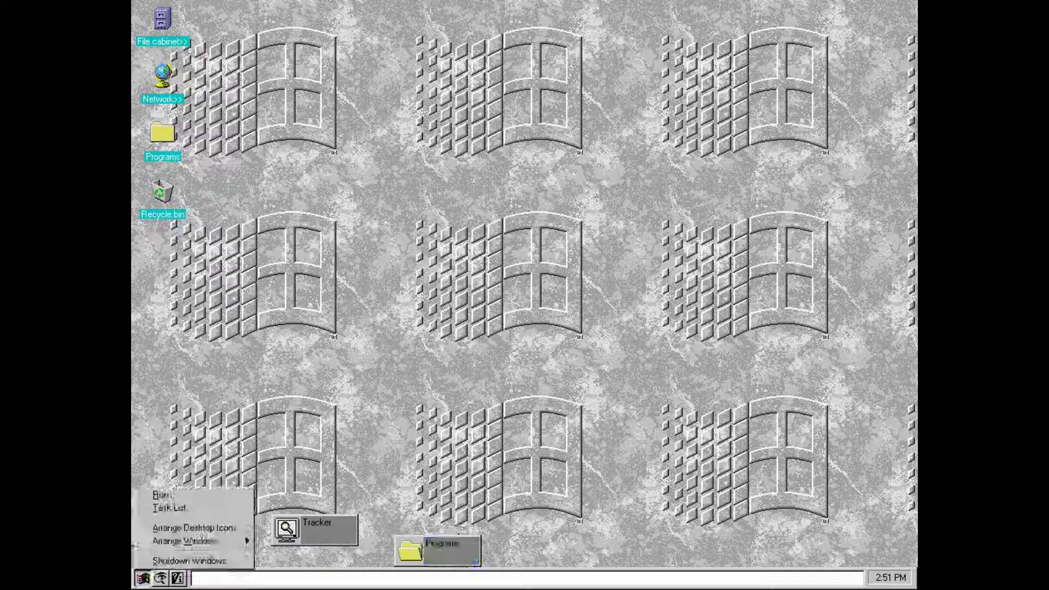
pyautogui.moveTo(169, 545)
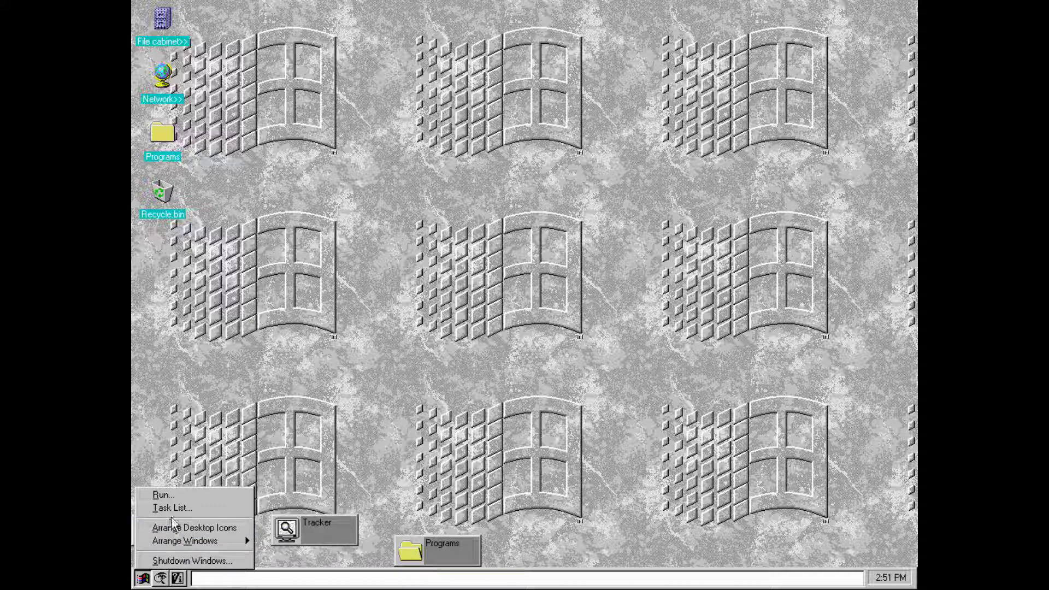
pyautogui.click(436, 7)
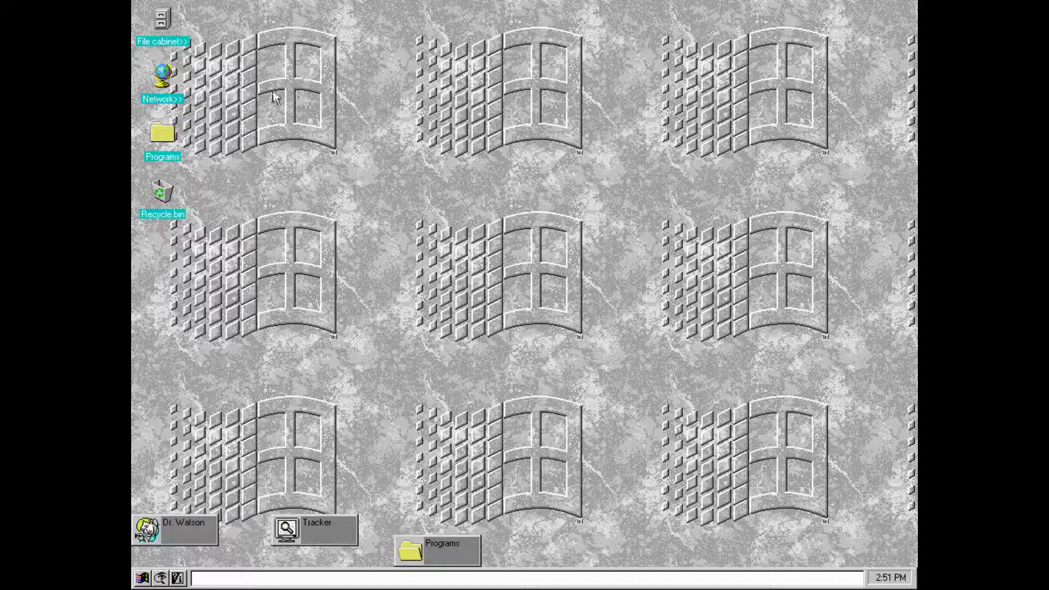
pyautogui.doubleClick(145, 137)
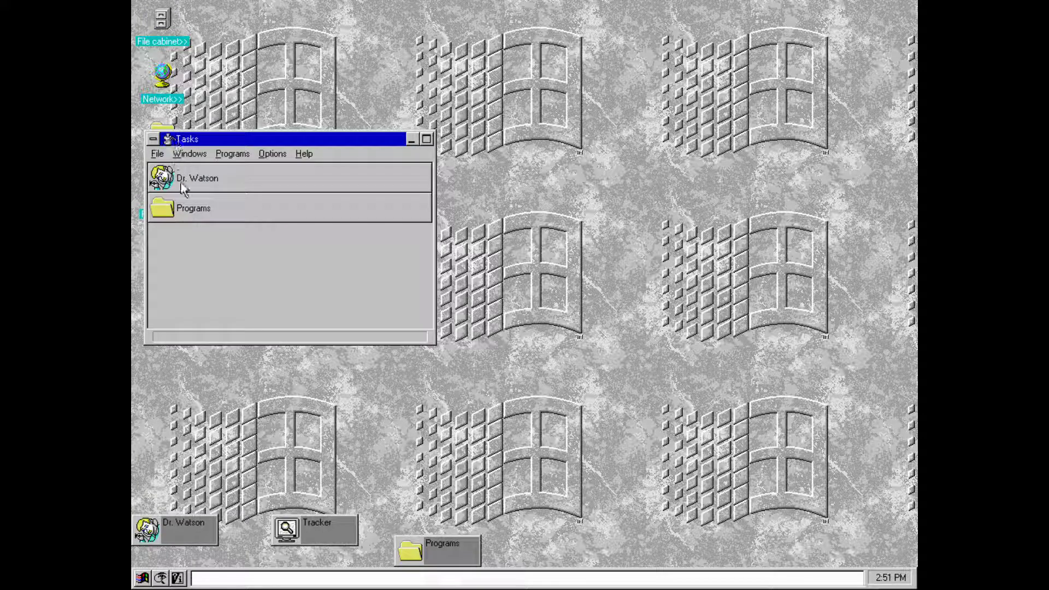
pyautogui.doubleClick(186, 207)
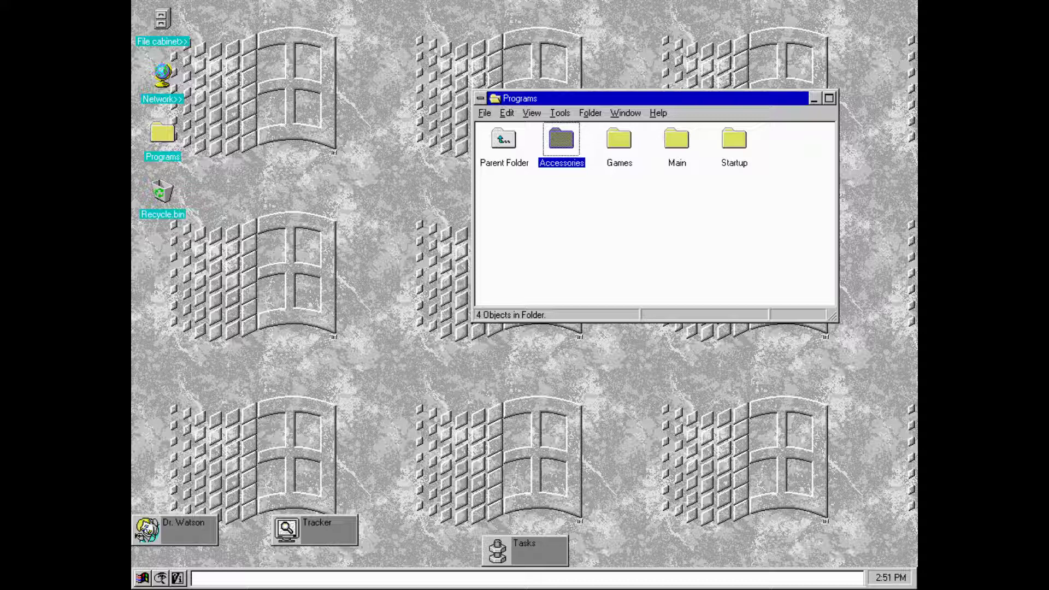
# - Reopen Task List from the taskbar menu and drag the Tasks window up beside Programs
pyautogui.click(143, 578)
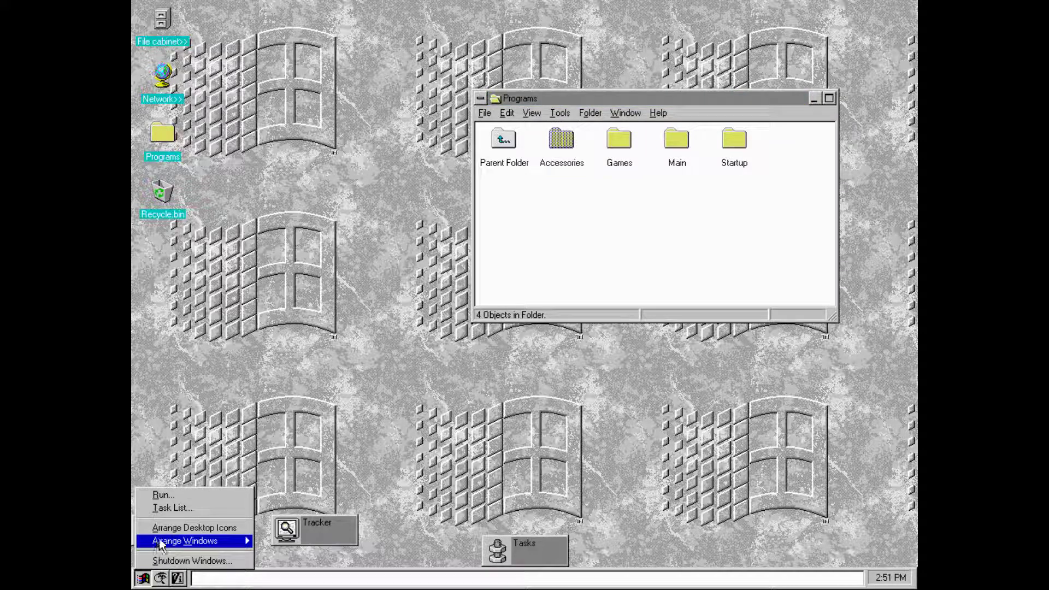
pyautogui.click(170, 508)
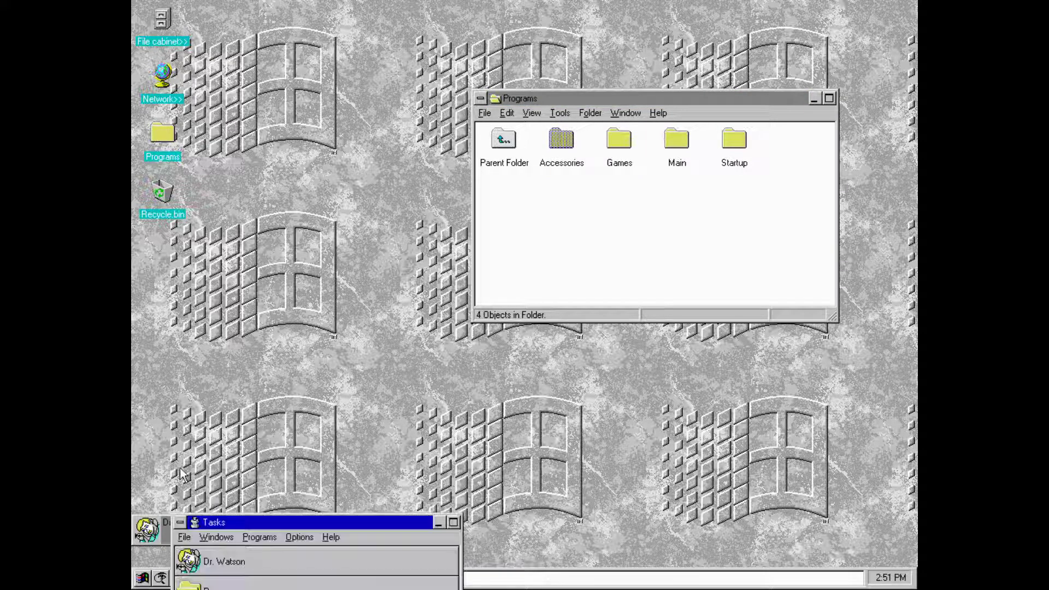
pyautogui.moveTo(284, 515); pyautogui.dragTo(316, 164)
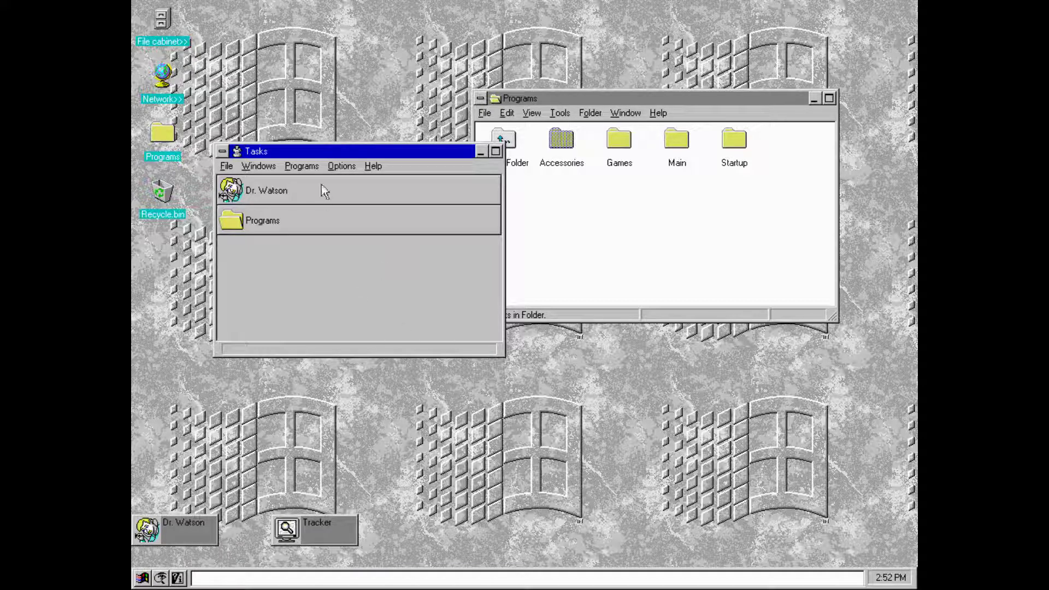
# - Open Find File from the Tasks window's File menu, then close it
pyautogui.click(227, 165)
pyautogui.press('Left')
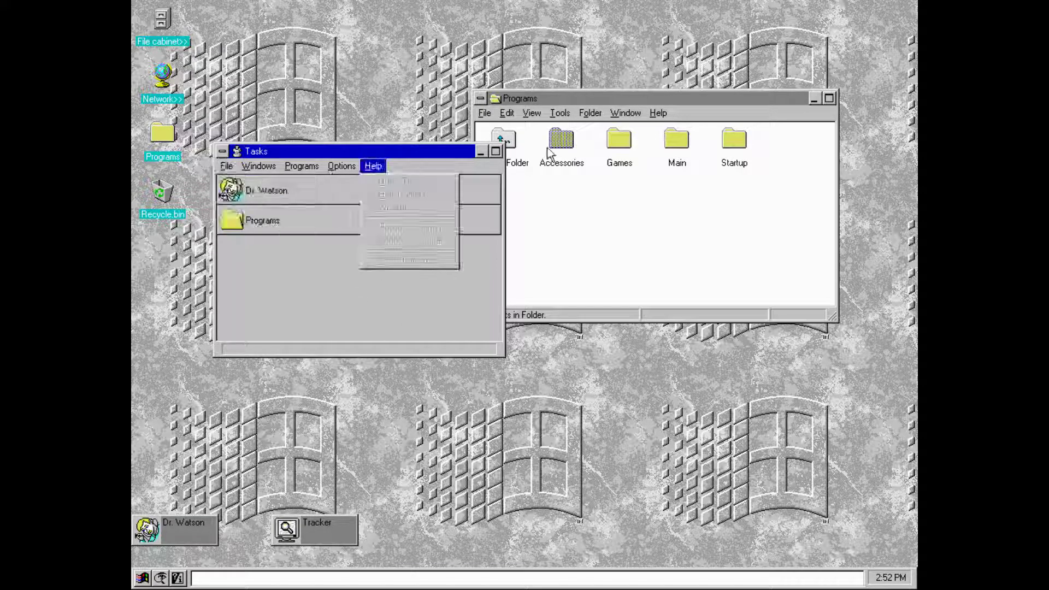
pyautogui.click(226, 166)
pyautogui.click(227, 165)
pyautogui.click(226, 166)
pyautogui.click(243, 214)
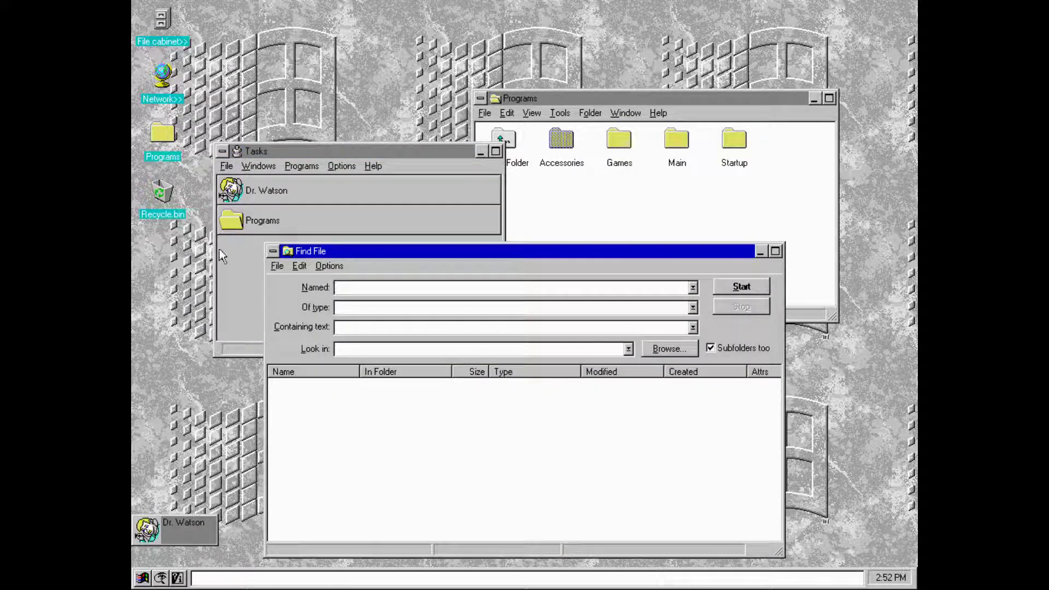
pyautogui.click(277, 266)
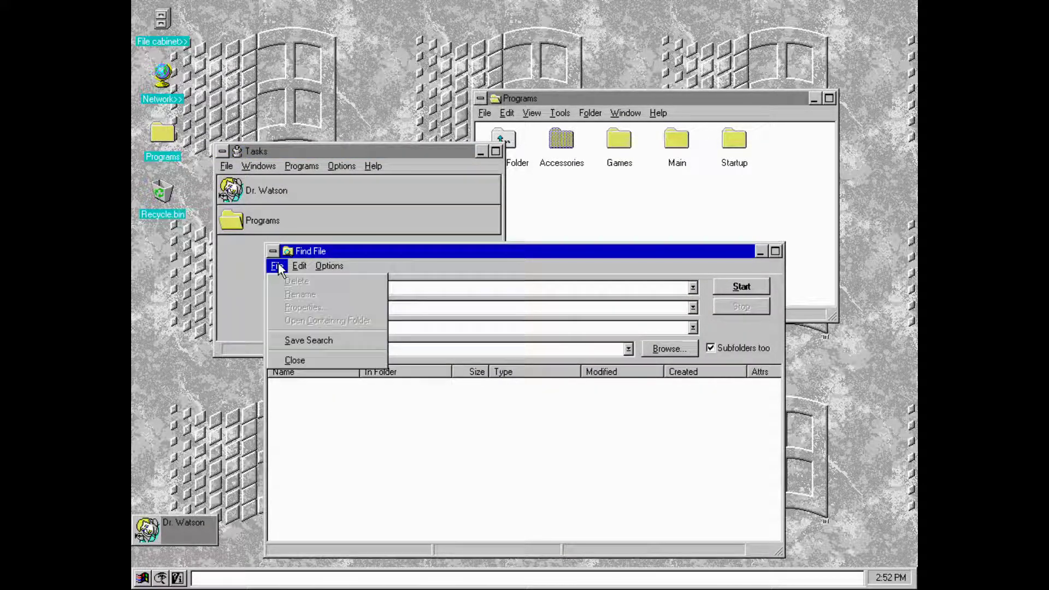
pyautogui.click(296, 356)
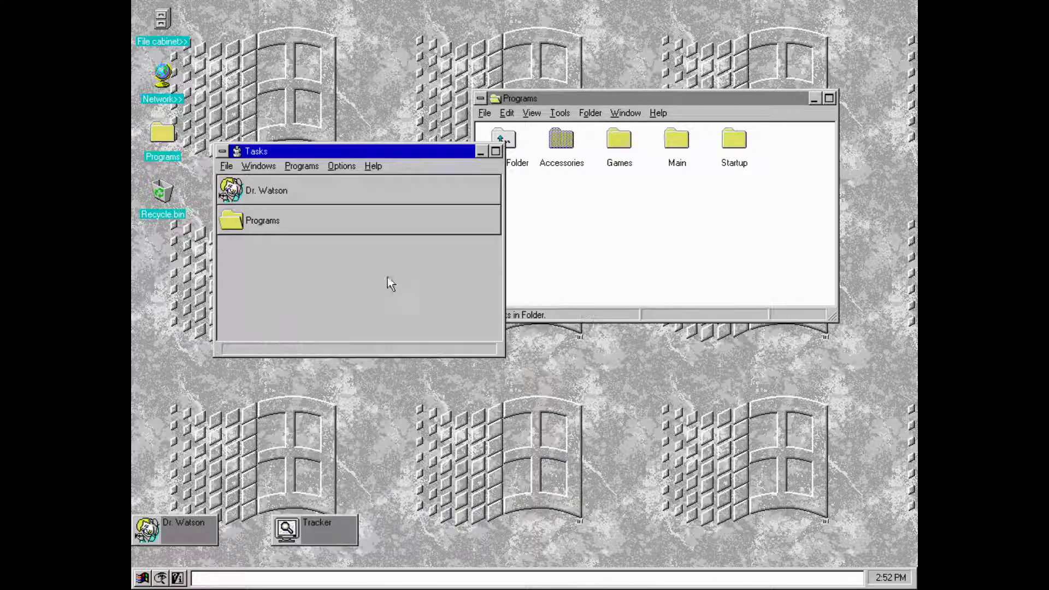
# - Switch to Dr. Watson from the task list and dismiss its No Faults Detected message
pyautogui.click(222, 166)
pyautogui.click(371, 201)
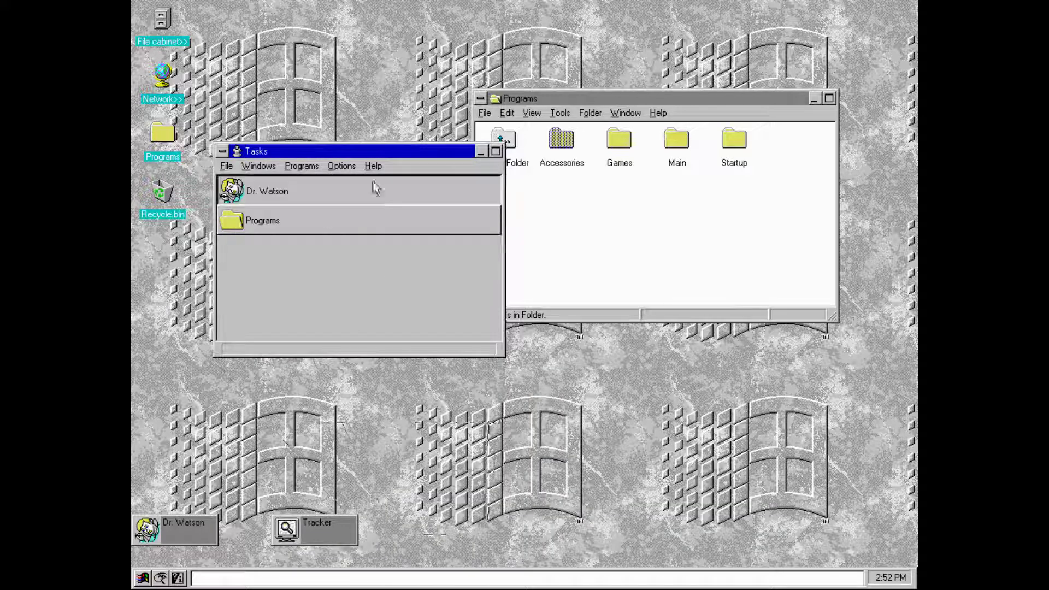
pyautogui.doubleClick(419, 181)
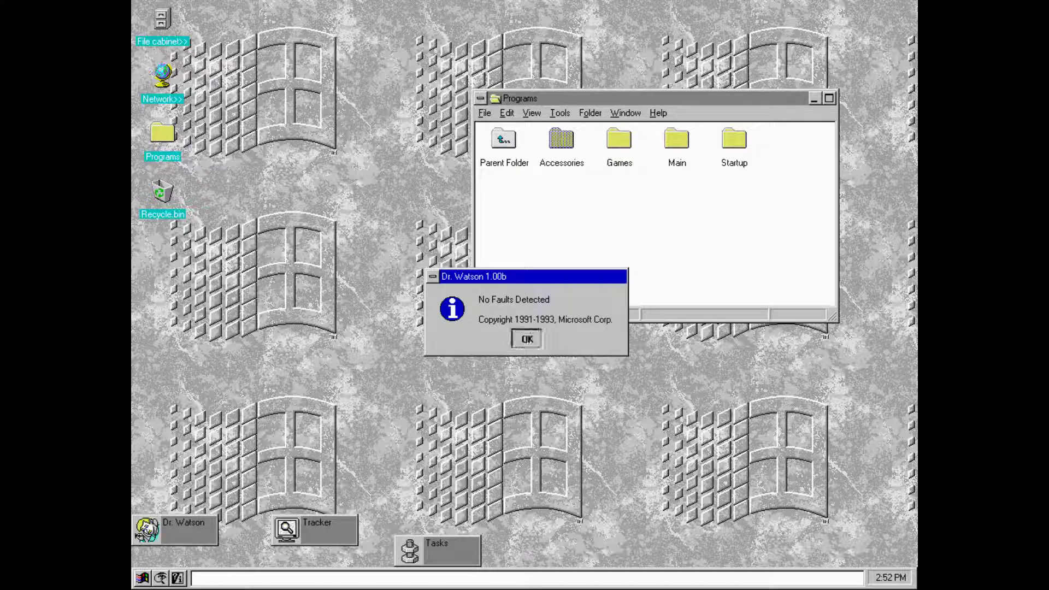
pyautogui.click(526, 338)
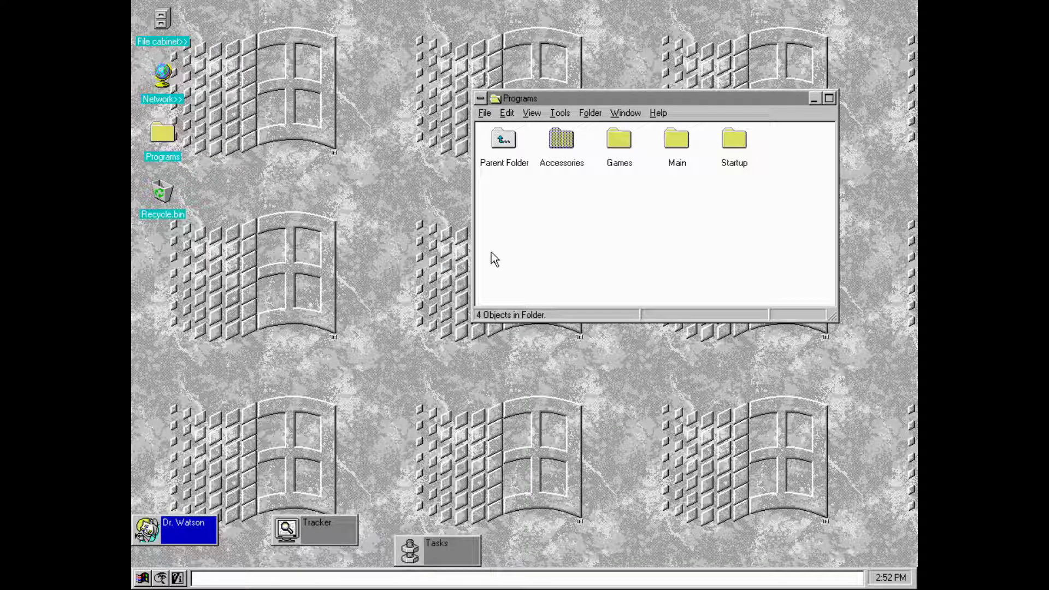